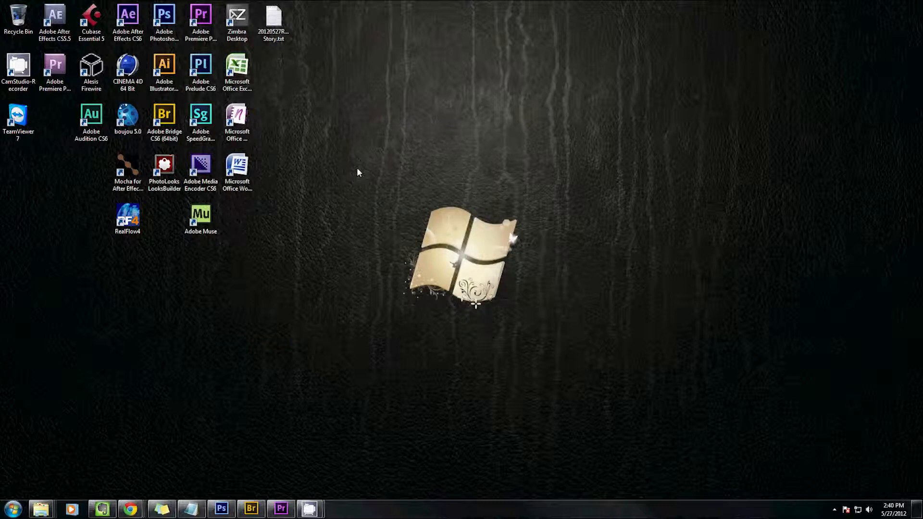
Step: Switch to Adobe Premiere Pro and collapse all expanded bins in the project, including Audio, Graphics, Theo and Zack
{"action": "left_click", "coordinate": [282, 511]}
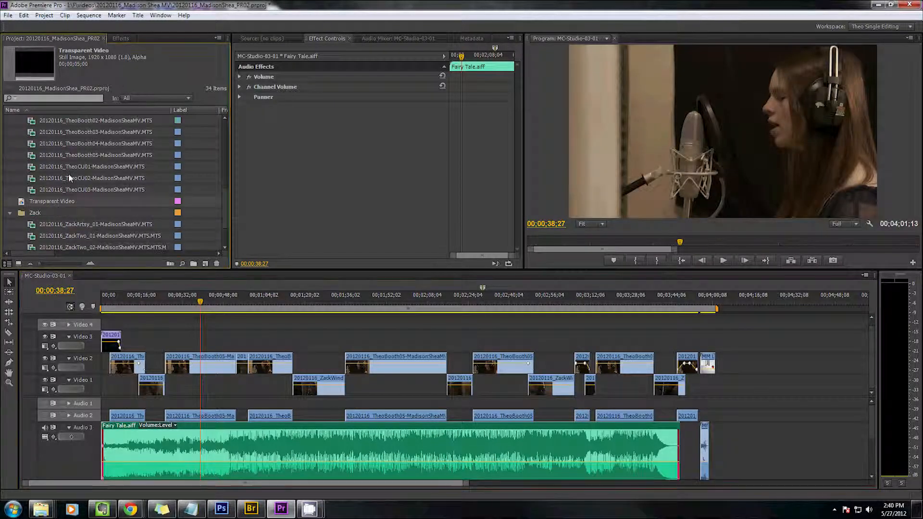
{"action": "scroll", "coordinate": [68, 173], "scroll_direction": "up", "scroll_amount": 5}
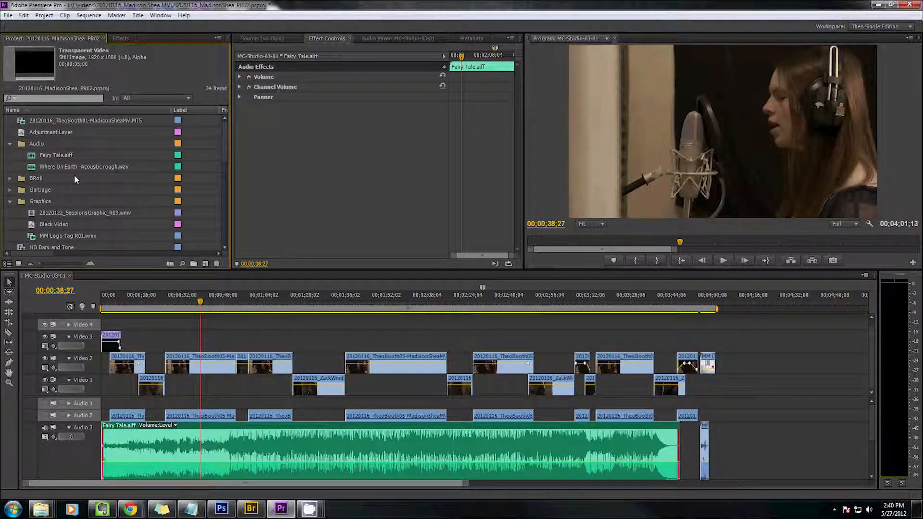
{"action": "key", "text": "ctrl+a"}
{"action": "left_click", "coordinate": [10, 144]}
{"action": "left_click", "coordinate": [9, 179]}
{"action": "left_click", "coordinate": [9, 212]}
{"action": "scroll", "coordinate": [10, 214], "scroll_direction": "down", "scroll_amount": 3}
{"action": "left_click", "coordinate": [9, 144]}
{"action": "left_click", "coordinate": [10, 167]}
{"action": "scroll", "coordinate": [53, 134], "scroll_direction": "up", "scroll_amount": 1}
{"action": "left_click", "coordinate": [56, 124]}
Step: Preview the MC-Studio-03-01 sequence by playing it briefly and scrubbing through the early Video 2 clips
{"action": "left_click", "coordinate": [190, 304]}
{"action": "left_click", "coordinate": [183, 306]}
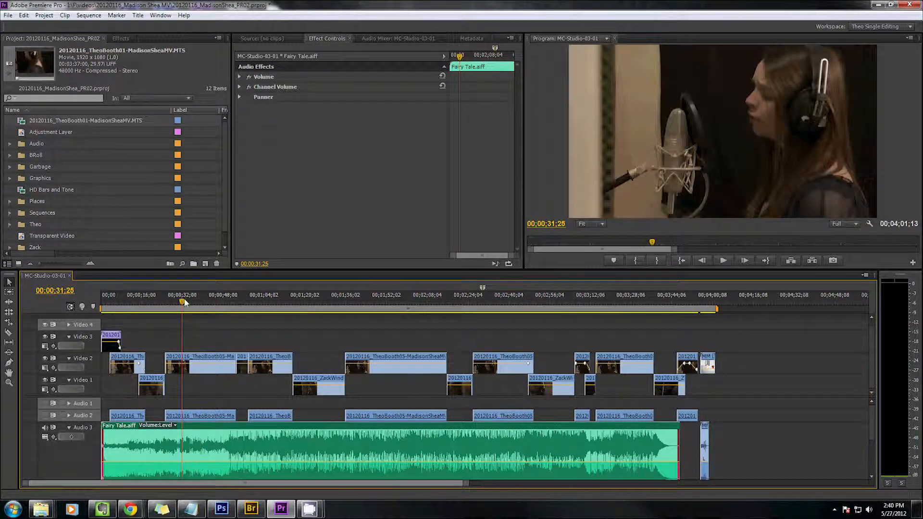
{"action": "key", "text": "space"}
{"action": "key", "text": "space"}
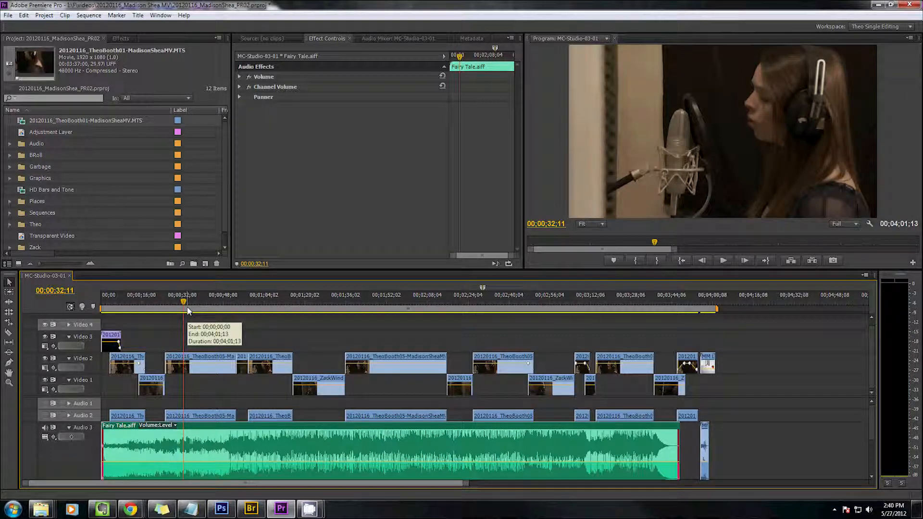
{"action": "left_click", "coordinate": [265, 303]}
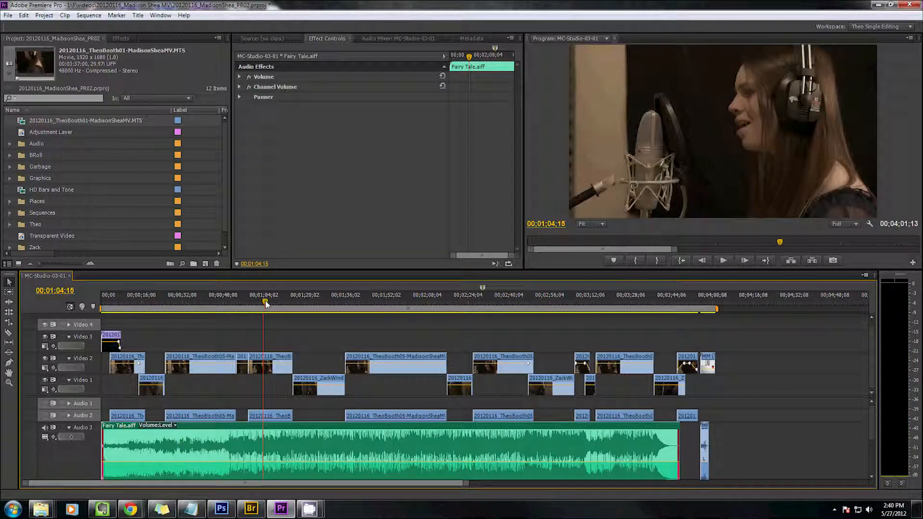
{"action": "left_click_drag", "start_coordinate": [266, 304], "coordinate": [202, 306]}
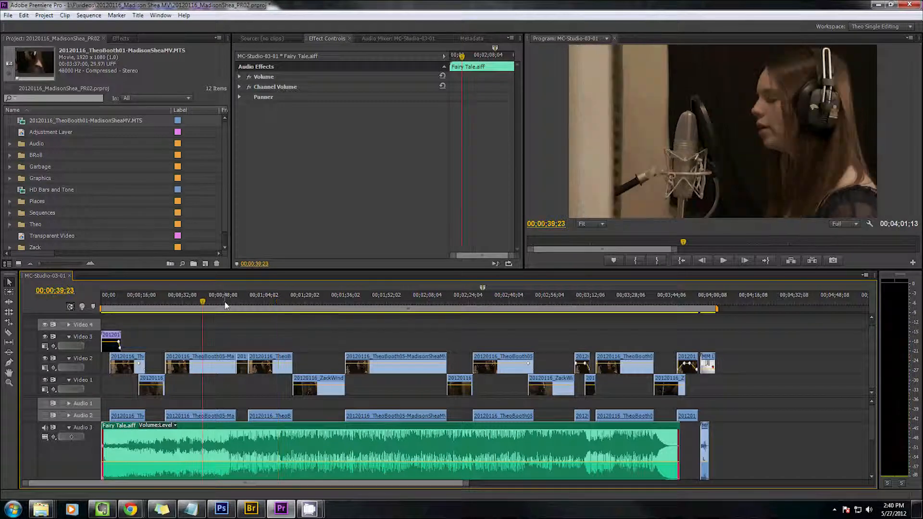
Step: Enlarge the project item list to fill the window and expand the Audio and BRoll bins
{"action": "left_click", "coordinate": [153, 88]}
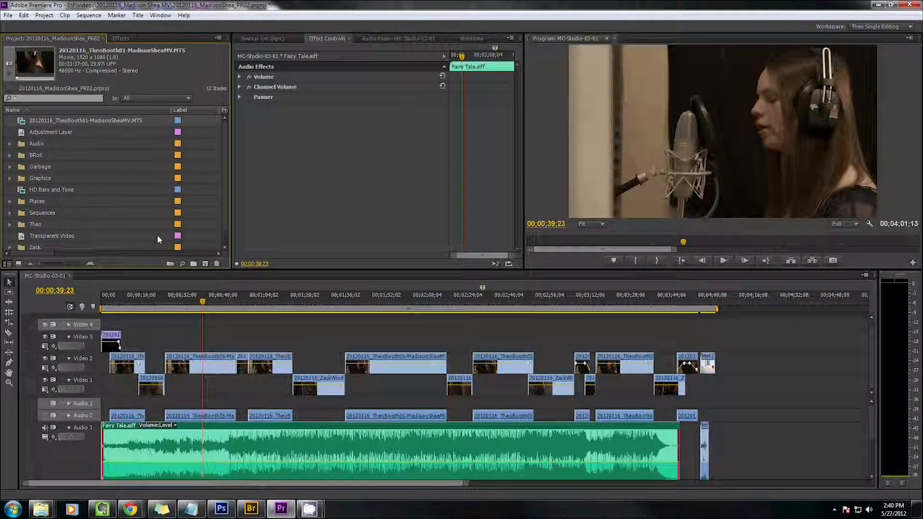
{"action": "key", "text": "grave"}
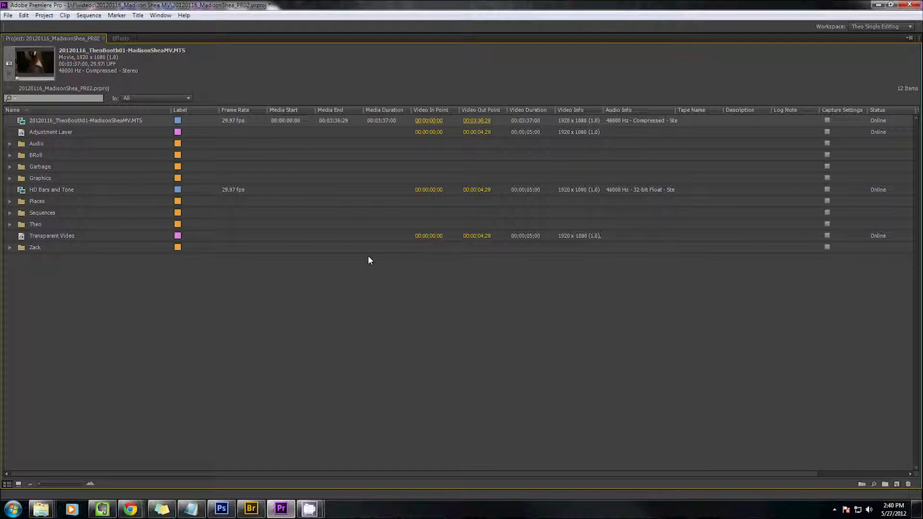
{"action": "left_click", "coordinate": [9, 143]}
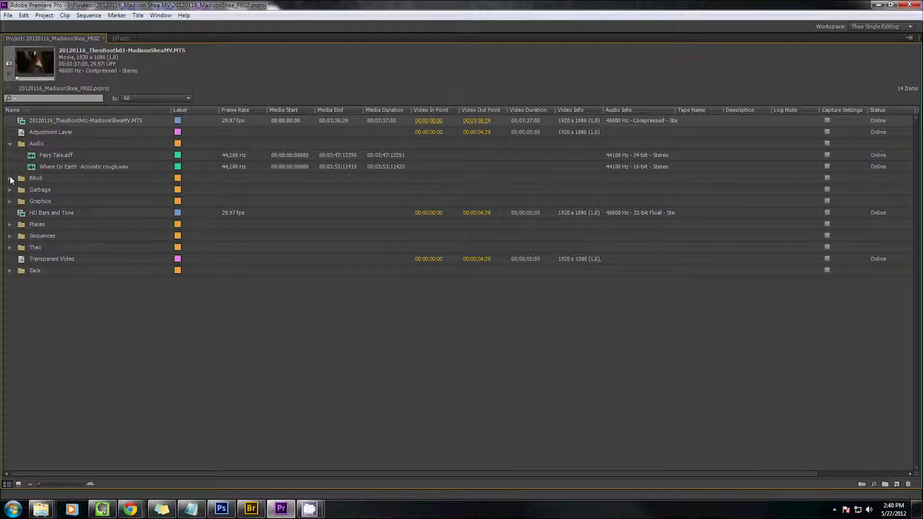
{"action": "left_click", "coordinate": [11, 178]}
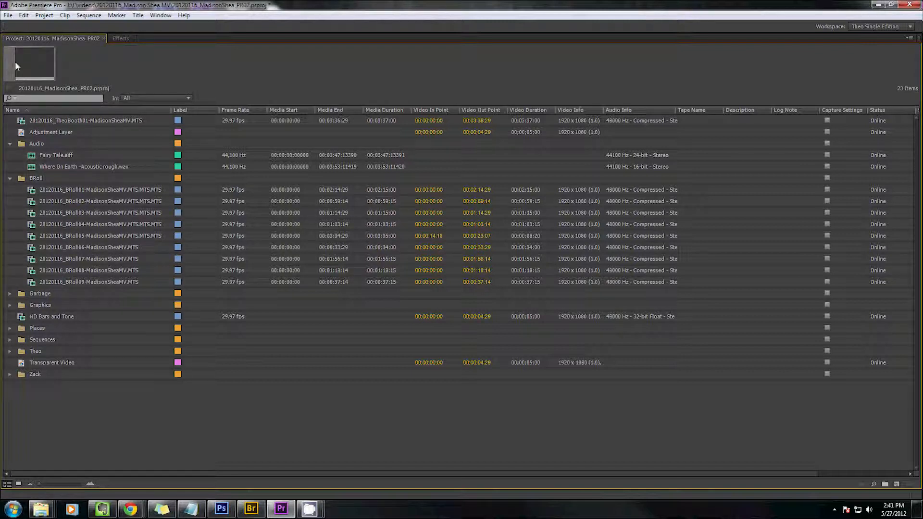
Step: Preview the BRoll01 footage in the clip thumbnail and step through the following clips to BRoll06
{"action": "left_click", "coordinate": [63, 190]}
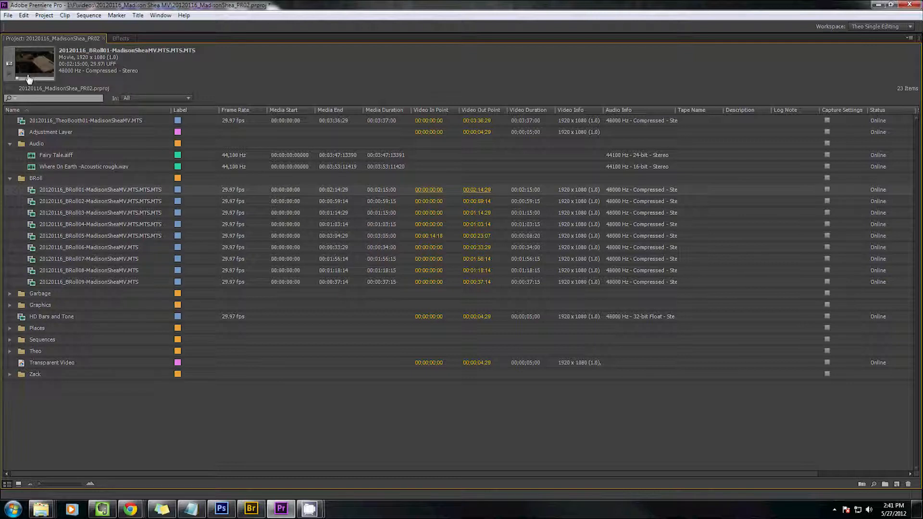
{"action": "mouse_move", "coordinate": [27, 81]}
{"action": "left_mouse_down"}
{"action": "mouse_move", "coordinate": [49, 82]}
{"action": "mouse_move", "coordinate": [18, 81]}
{"action": "left_mouse_up"}
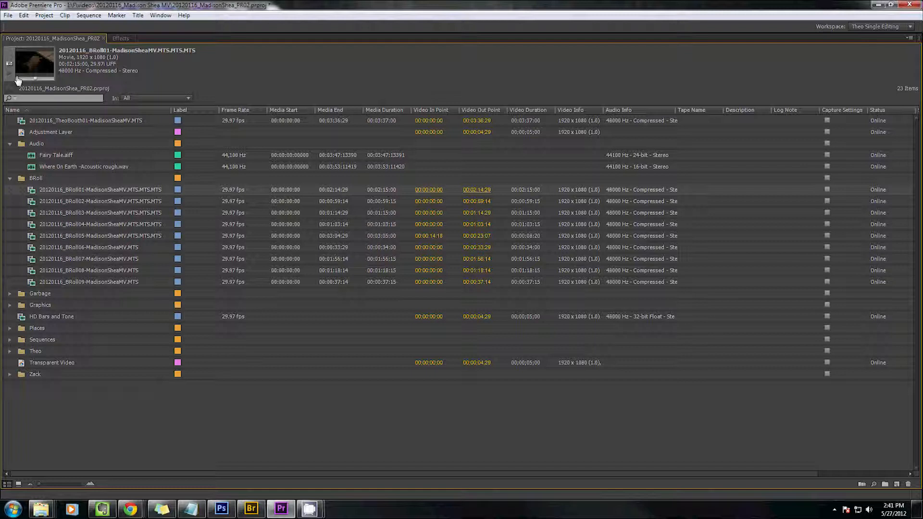
{"action": "left_click", "coordinate": [10, 77]}
{"action": "key", "text": "Down"}
{"action": "key", "text": "Down"}
{"action": "key", "text": "Down"}
{"action": "key", "text": "Down"}
{"action": "key", "text": "Down"}
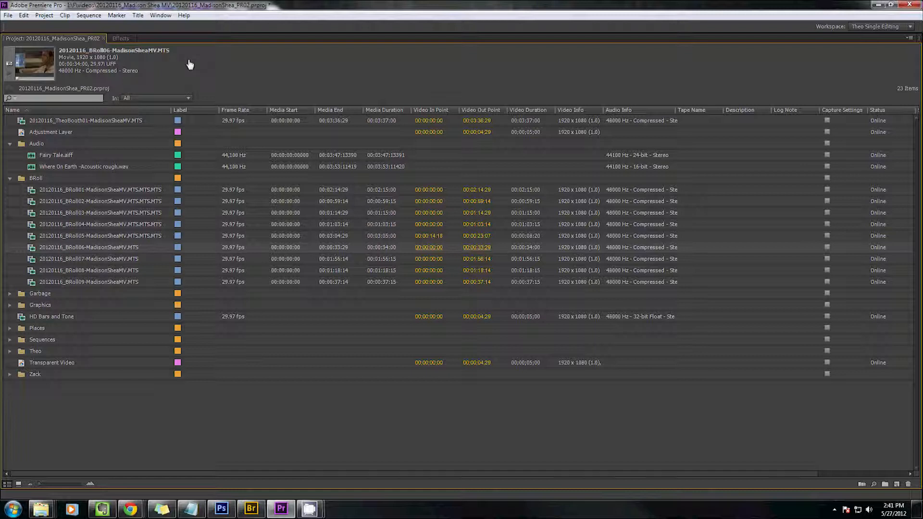
Step: Search the project items for "BRoll 07" and clear the search filter
{"action": "left_click", "coordinate": [72, 99]}
{"action": "type", "text": "BRoll"}
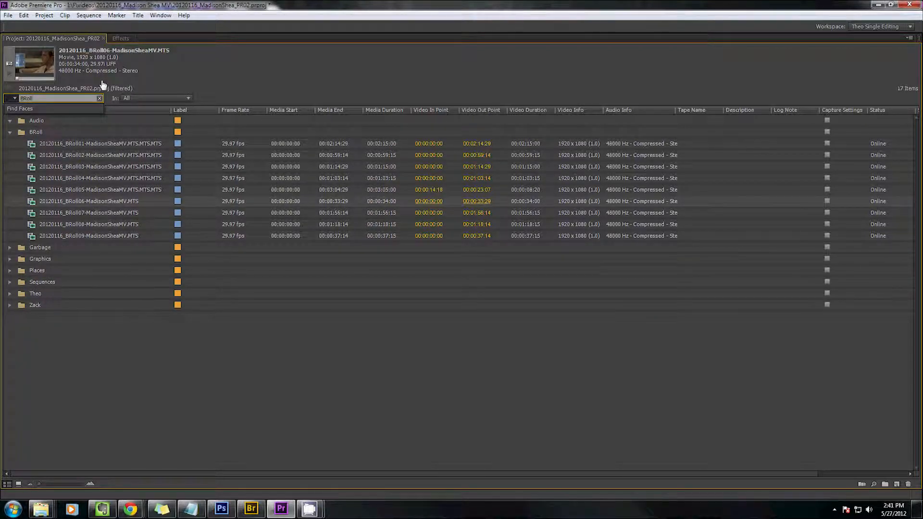
{"action": "type", "text": " 07"}
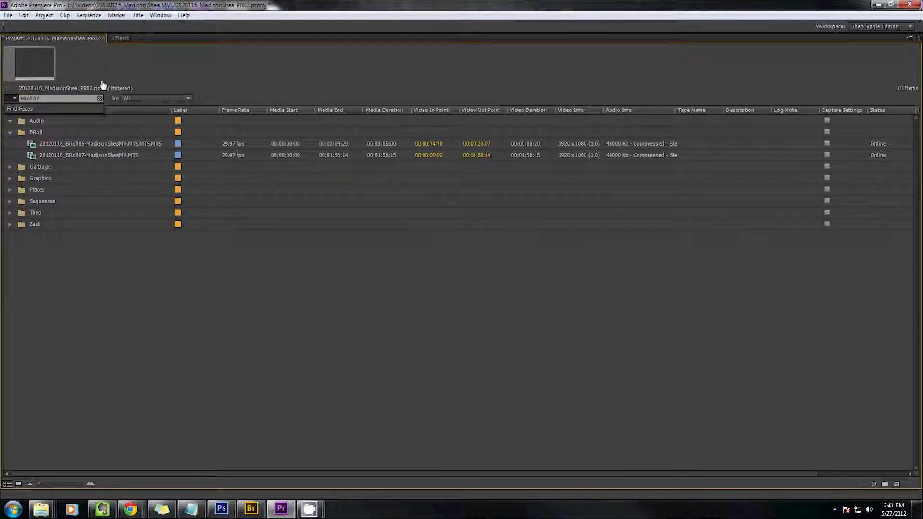
{"action": "left_click", "coordinate": [60, 232]}
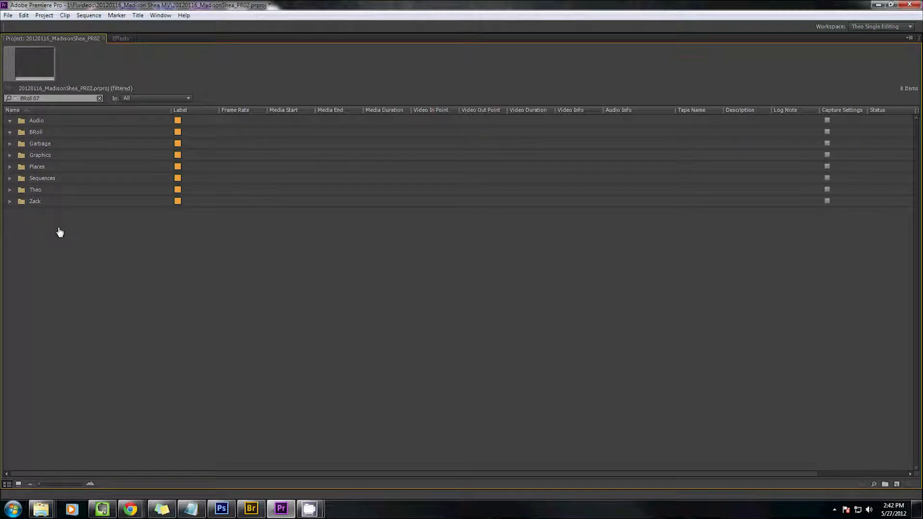
{"action": "left_click", "coordinate": [100, 99]}
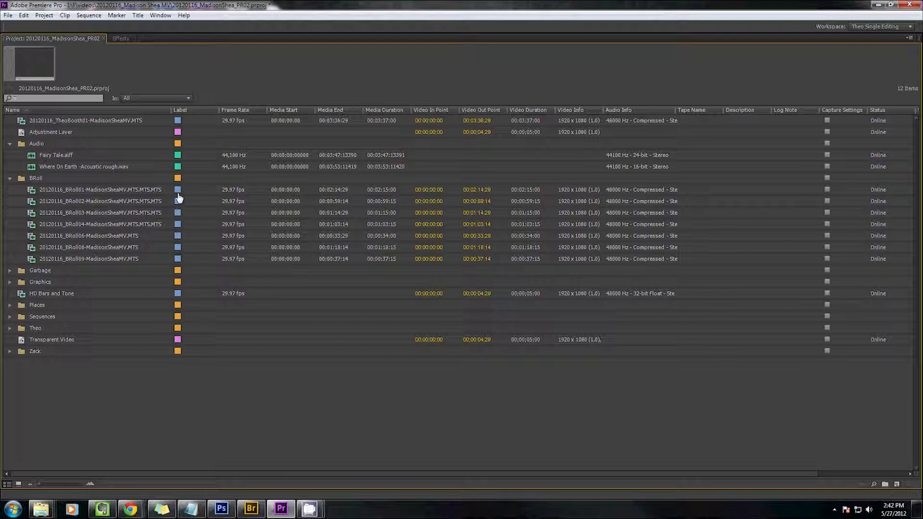
Step: Check the available search scope options and slightly narrow the Tape Name column
{"action": "left_click", "coordinate": [174, 98]}
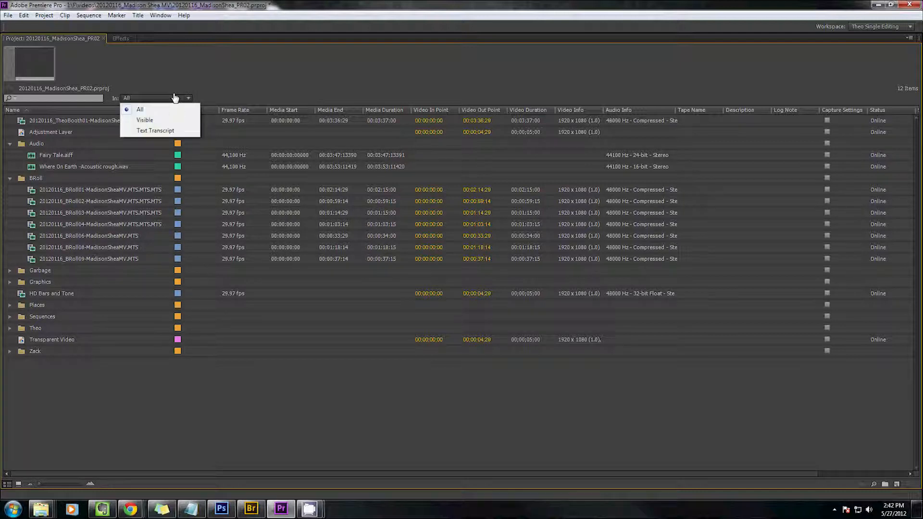
{"action": "left_click", "coordinate": [249, 94]}
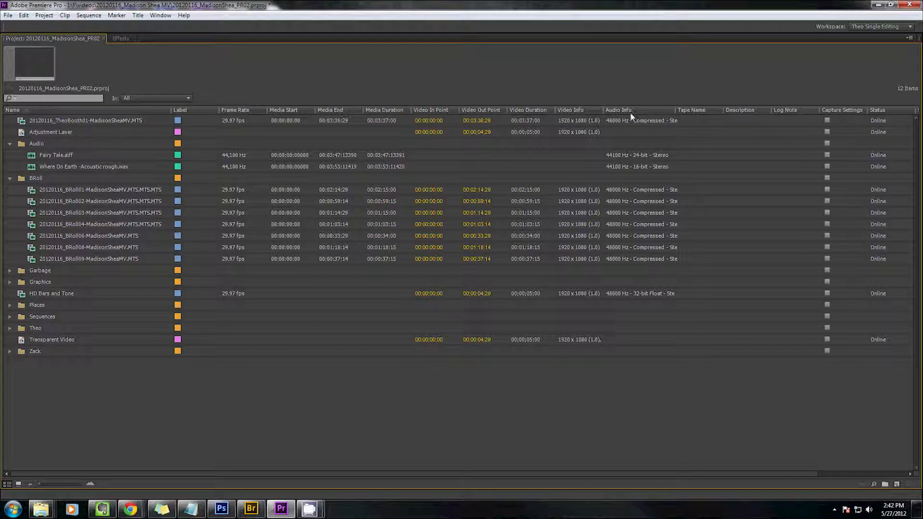
{"action": "left_click_drag", "start_coordinate": [724, 112], "coordinate": [721, 117]}
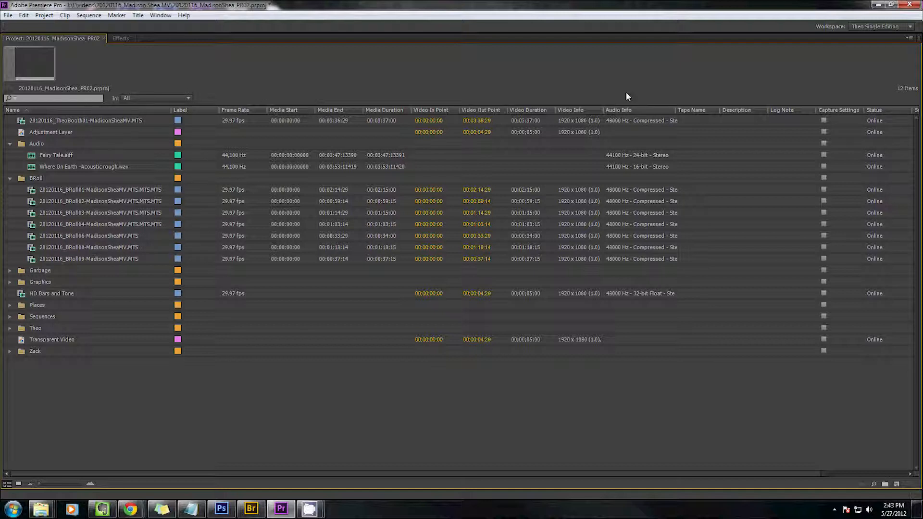
{"action": "right_click", "coordinate": [247, 109]}
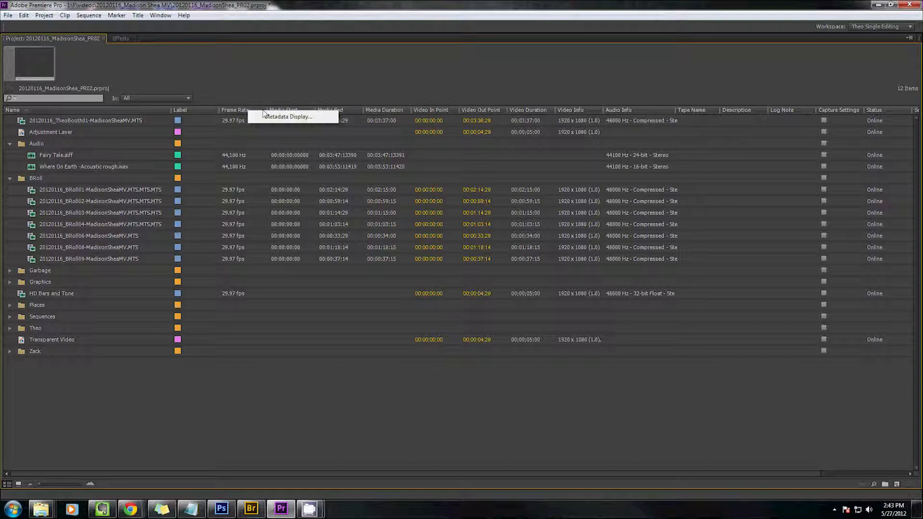
{"action": "left_click", "coordinate": [284, 123]}
{"action": "left_click", "coordinate": [315, 188]}
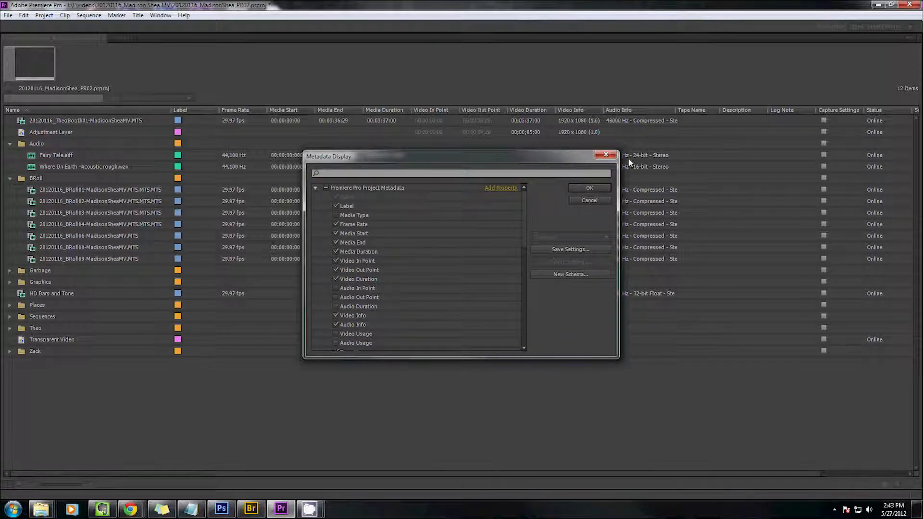
{"action": "left_click", "coordinate": [605, 155]}
Step: Enable the File Path property under Premiere Pro Project Metadata as a displayed column
{"action": "right_click", "coordinate": [299, 109]}
{"action": "left_click", "coordinate": [337, 116]}
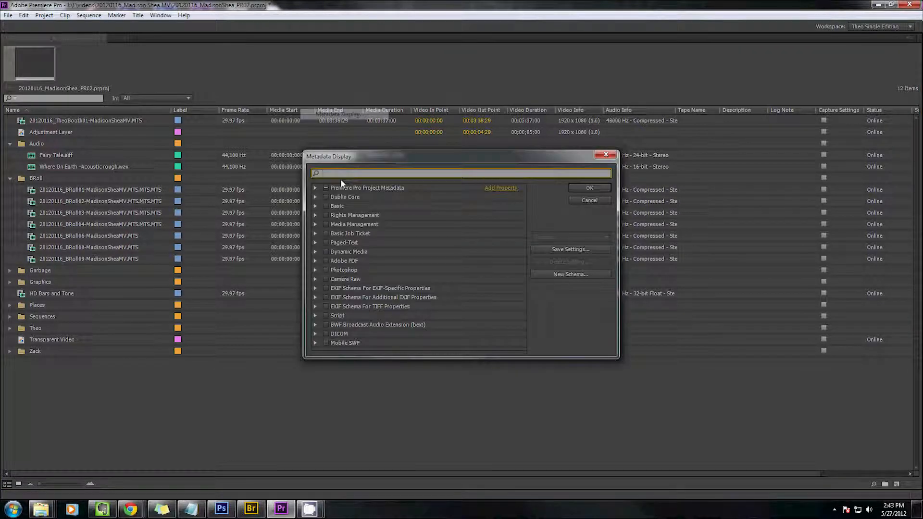
{"action": "left_click", "coordinate": [314, 190]}
{"action": "scroll", "coordinate": [395, 239], "scroll_direction": "down", "scroll_amount": 3}
{"action": "scroll", "coordinate": [390, 238], "scroll_direction": "down", "scroll_amount": 2}
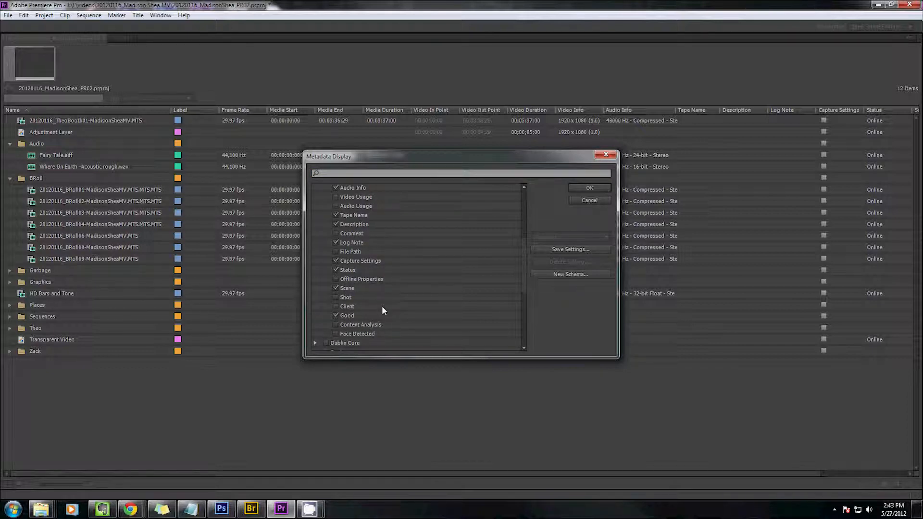
{"action": "left_click", "coordinate": [583, 188]}
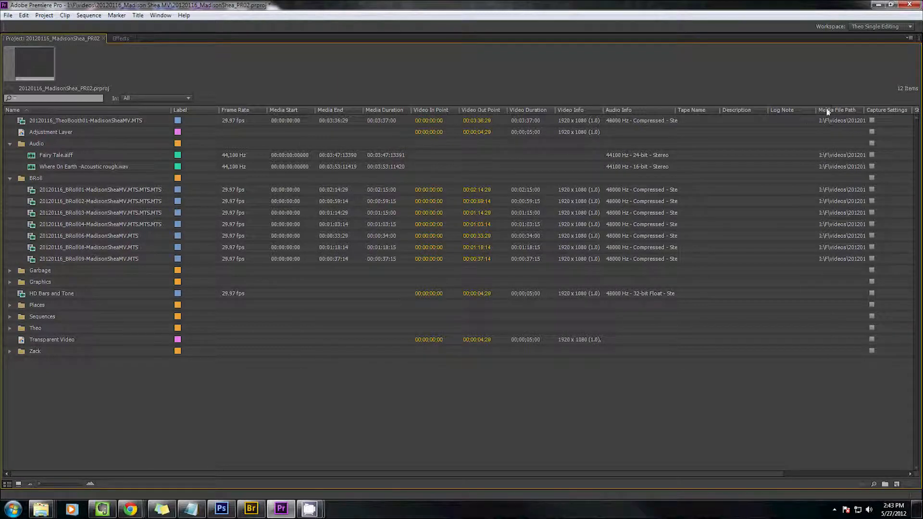
Step: Place the Media File Path column between Label and Frame Rate and widen it to fit the full paths
{"action": "left_click_drag", "start_coordinate": [826, 111], "coordinate": [189, 110]}
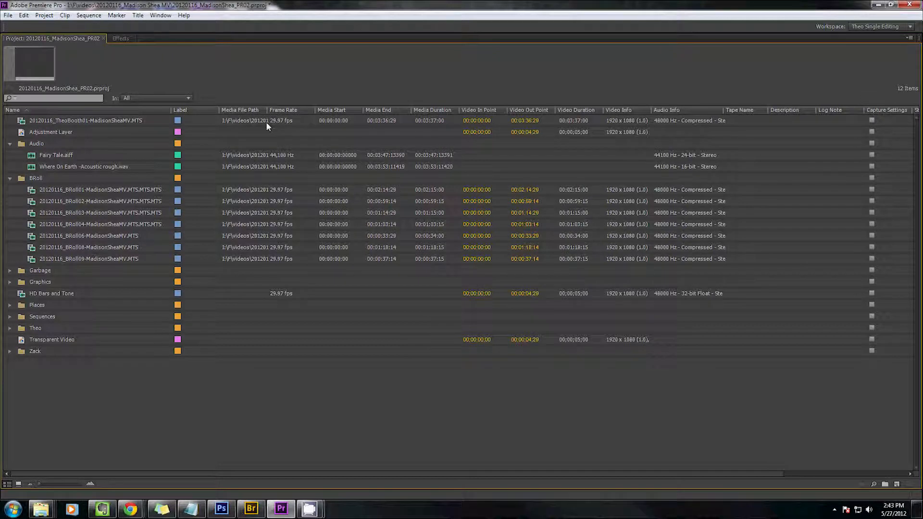
{"action": "double_click", "coordinate": [266, 110]}
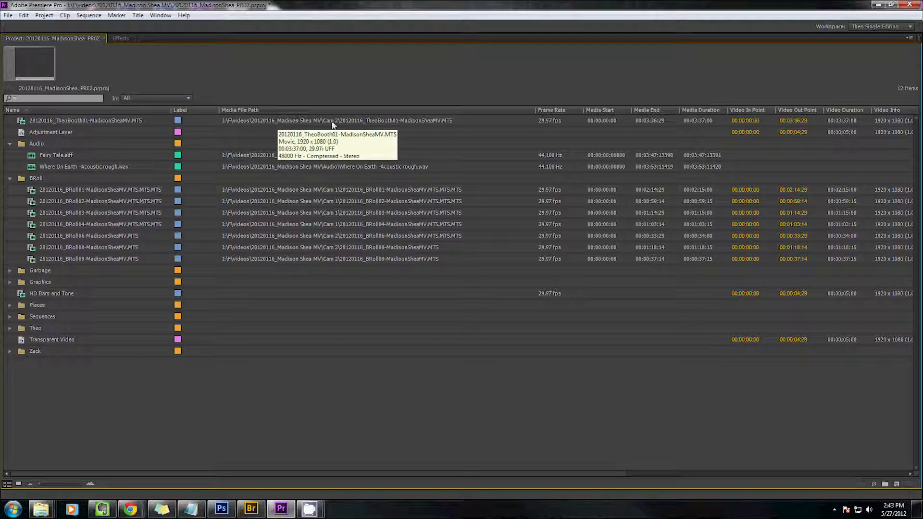
Step: Review the available Premiere Pro Project Metadata properties in the Metadata Display settings
{"action": "right_click", "coordinate": [388, 120]}
{"action": "left_click", "coordinate": [433, 120]}
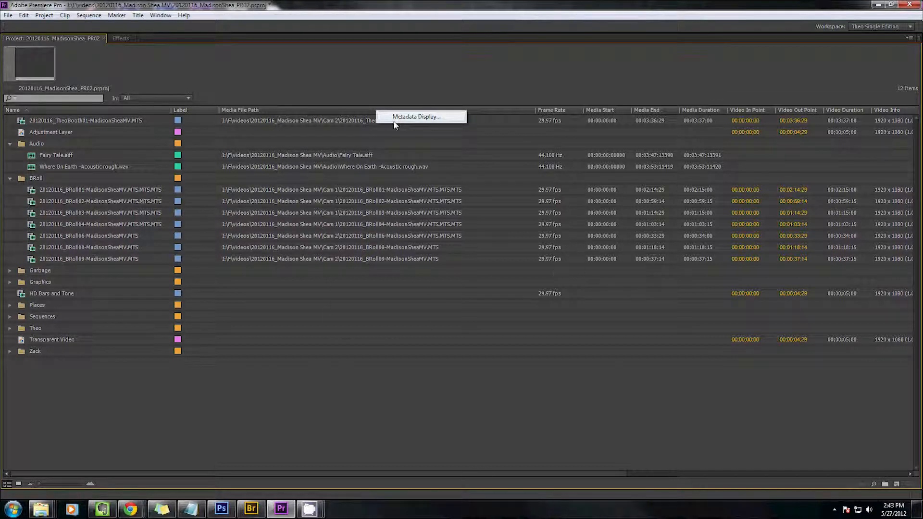
{"action": "left_click", "coordinate": [323, 189]}
{"action": "scroll", "coordinate": [369, 303], "scroll_direction": "down", "scroll_amount": 5}
{"action": "scroll", "coordinate": [370, 304], "scroll_direction": "down", "scroll_amount": 1}
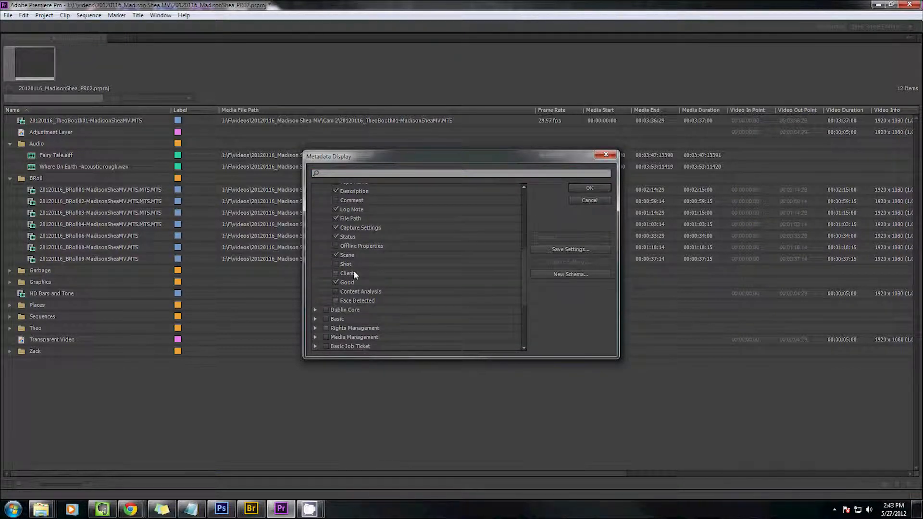
{"action": "scroll", "coordinate": [356, 244], "scroll_direction": "up", "scroll_amount": 1}
{"action": "scroll", "coordinate": [429, 260], "scroll_direction": "up", "scroll_amount": 2}
{"action": "scroll", "coordinate": [429, 260], "scroll_direction": "up", "scroll_amount": 3}
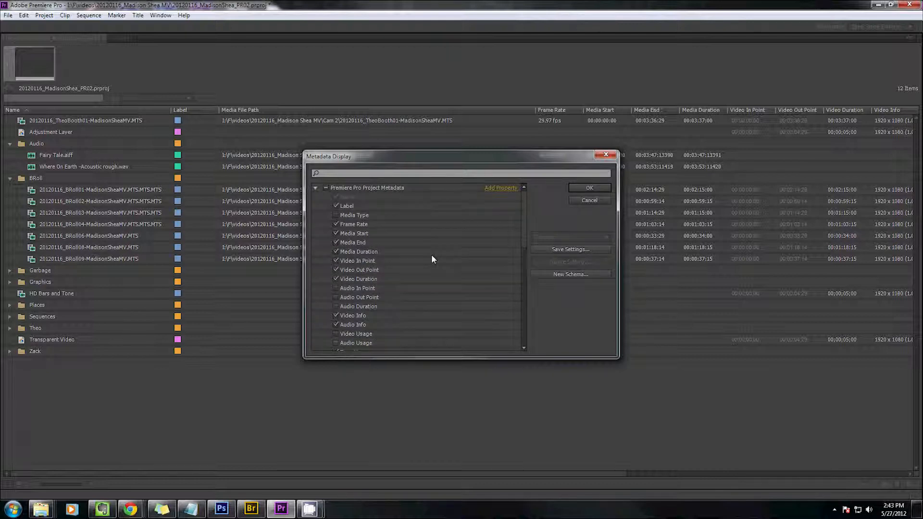
{"action": "left_click", "coordinate": [589, 188]}
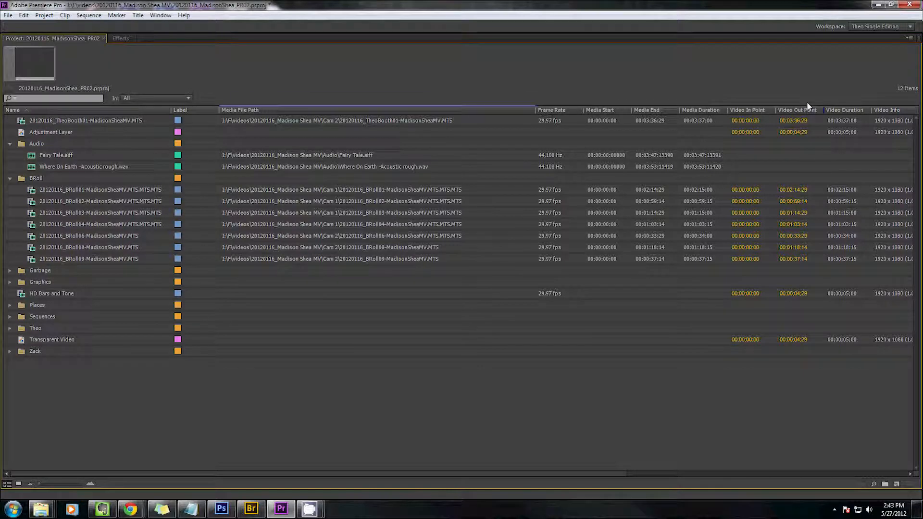
Step: Relocate the Media File Path column between Description and Log Note and narrow it
{"action": "left_click_drag", "start_coordinate": [807, 104], "coordinate": [876, 117]}
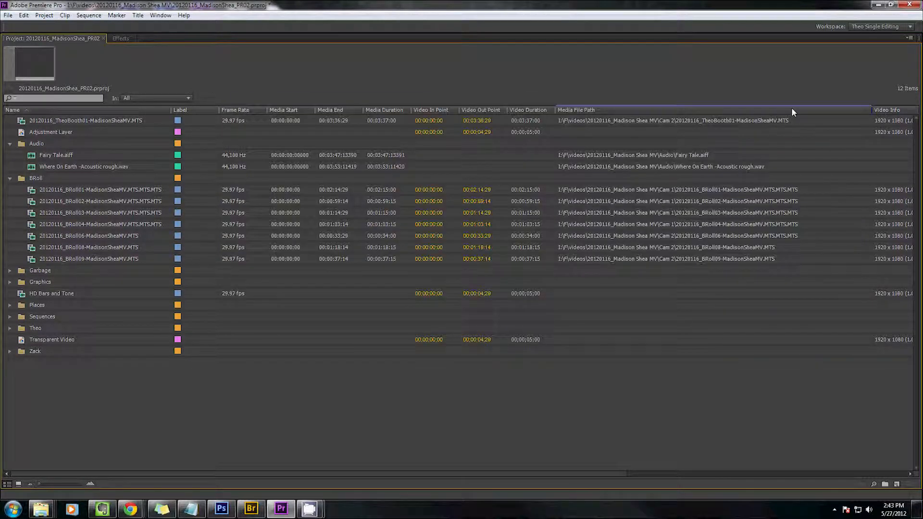
{"action": "left_click_drag", "start_coordinate": [792, 112], "coordinate": [895, 115]}
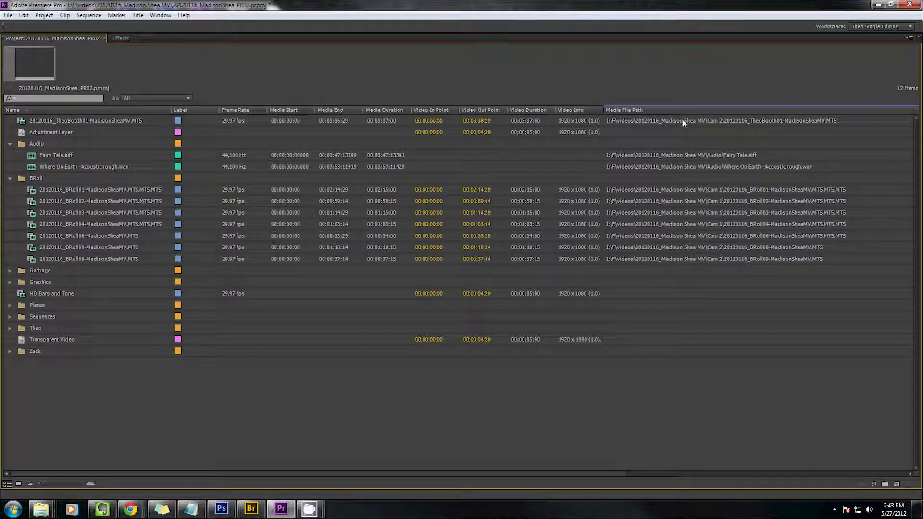
{"action": "left_click_drag", "start_coordinate": [866, 108], "coordinate": [839, 111]}
{"action": "scroll", "coordinate": [838, 453], "scroll_direction": "right", "scroll_amount": 5}
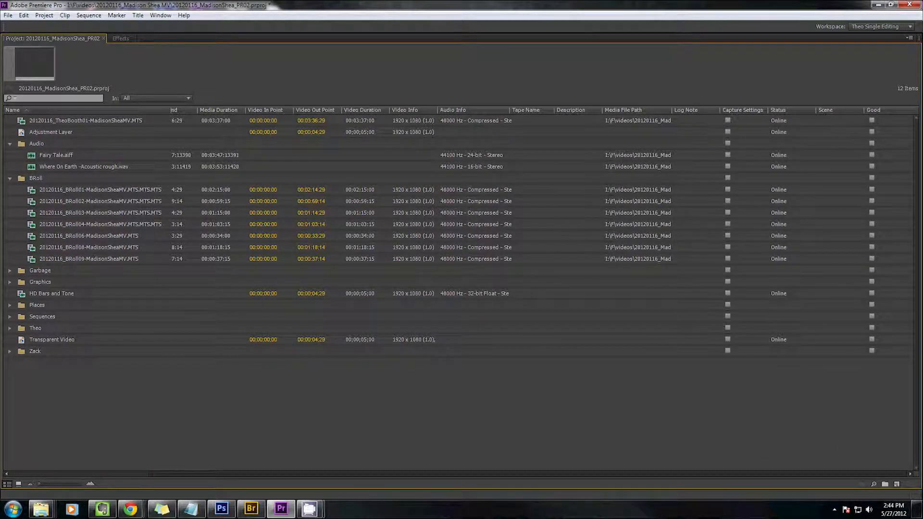
{"action": "scroll", "coordinate": [567, 472], "scroll_direction": "left", "scroll_amount": 5}
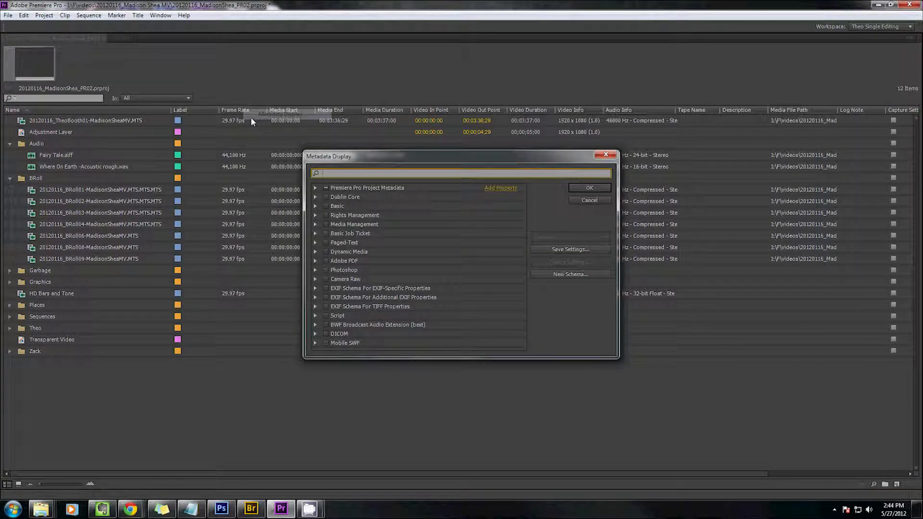
Step: Examine the Dynamic Media properties in the Metadata Display settings and leave without applying changes
{"action": "left_click", "coordinate": [315, 251]}
{"action": "scroll", "coordinate": [377, 247], "scroll_direction": "down", "scroll_amount": 4}
{"action": "scroll", "coordinate": [409, 243], "scroll_direction": "down", "scroll_amount": 10}
{"action": "scroll", "coordinate": [409, 249], "scroll_direction": "down", "scroll_amount": 10}
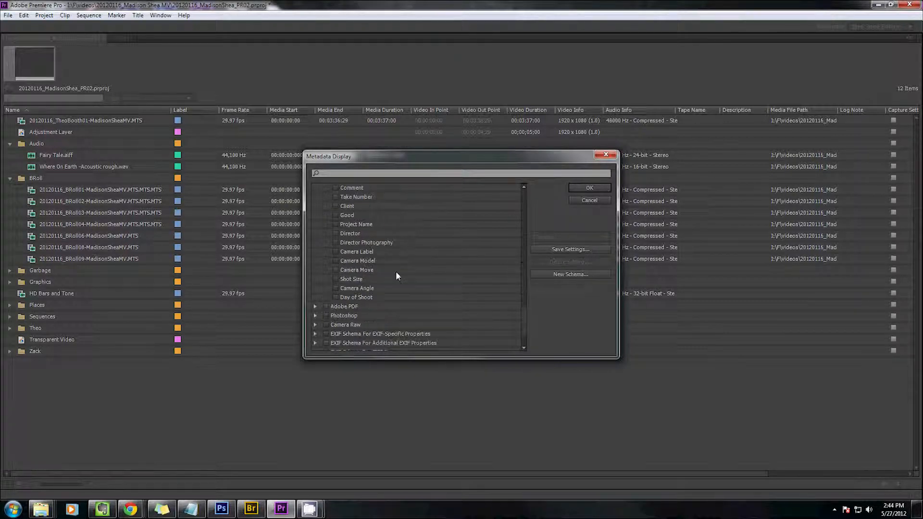
{"action": "left_click", "coordinate": [599, 200]}
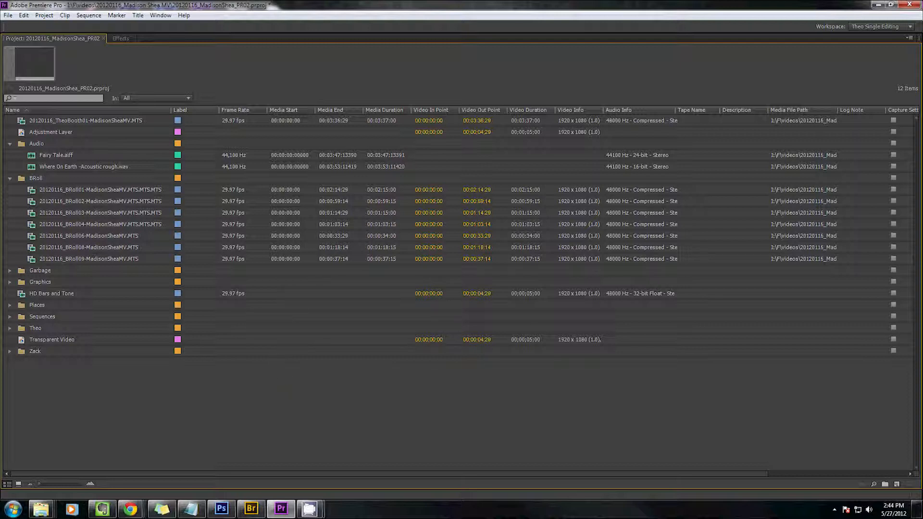
Step: Open the audio channel settings of the TheoBooth01 clip and review the available channel format options
{"action": "left_click", "coordinate": [111, 120]}
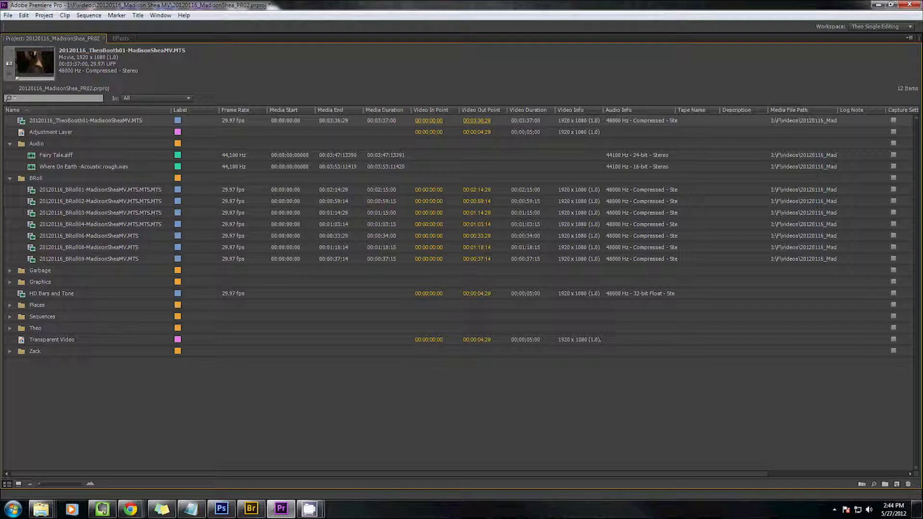
{"action": "right_click", "coordinate": [62, 120]}
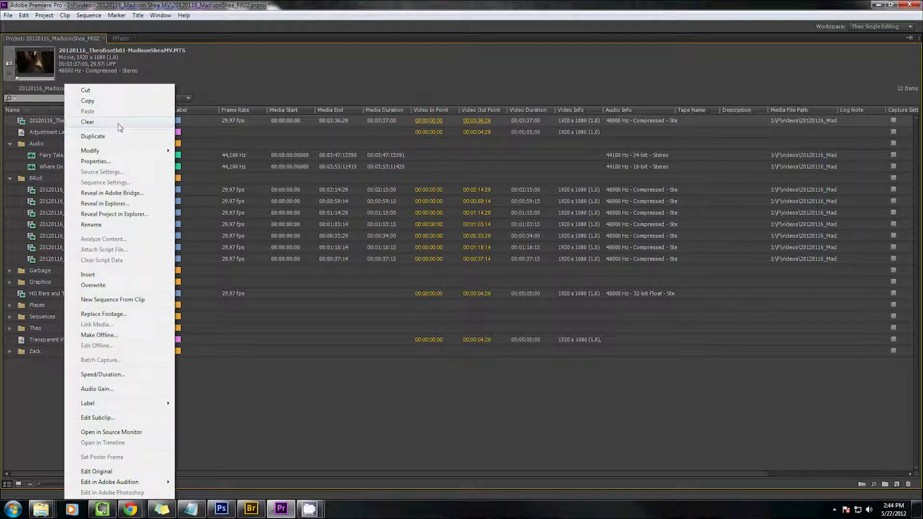
{"action": "mouse_move", "coordinate": [117, 150]}
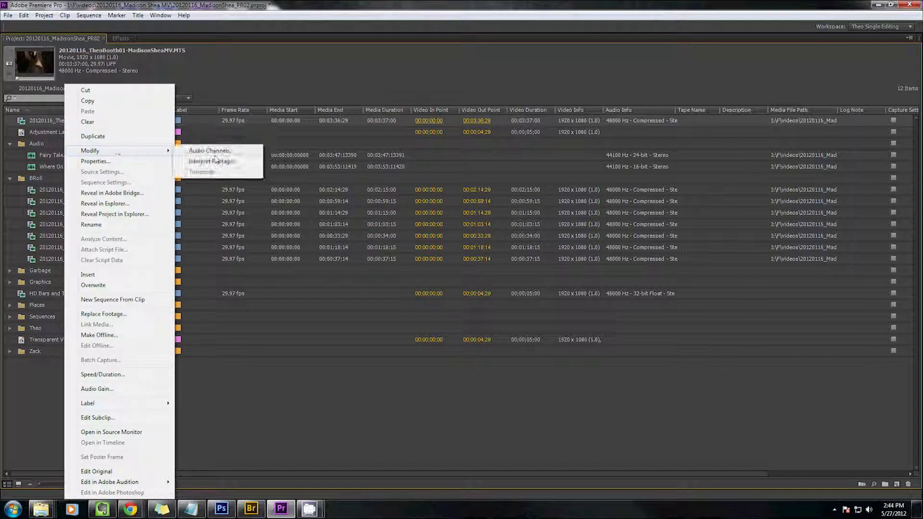
{"action": "left_click", "coordinate": [212, 150]}
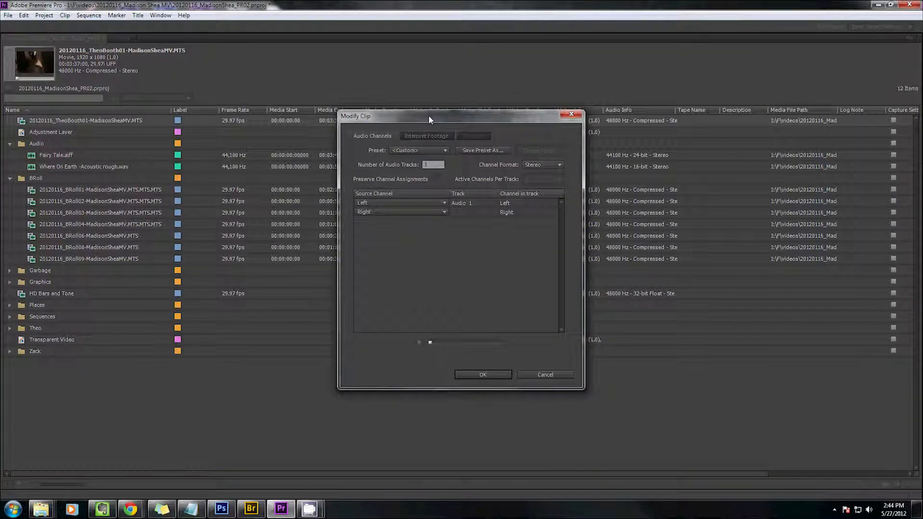
{"action": "left_click_drag", "start_coordinate": [428, 114], "coordinate": [281, 40]}
{"action": "left_click", "coordinate": [392, 90]}
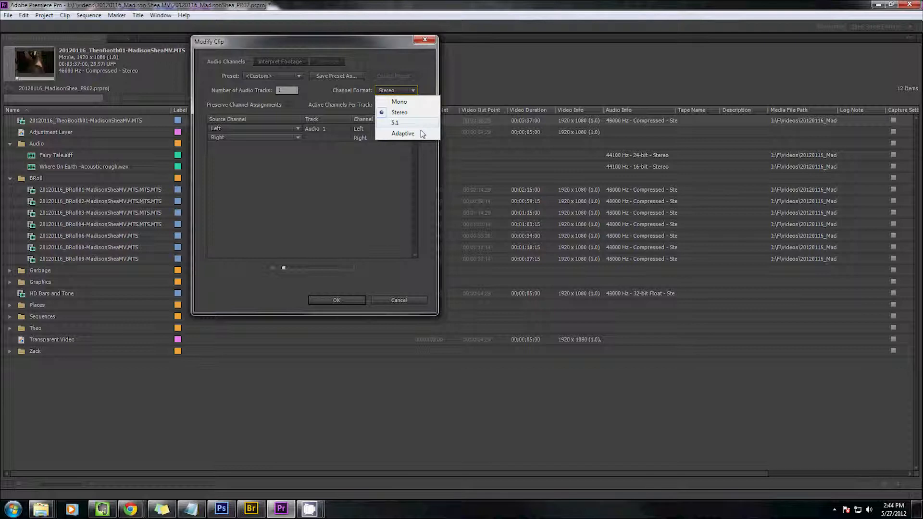
{"action": "left_click", "coordinate": [224, 63]}
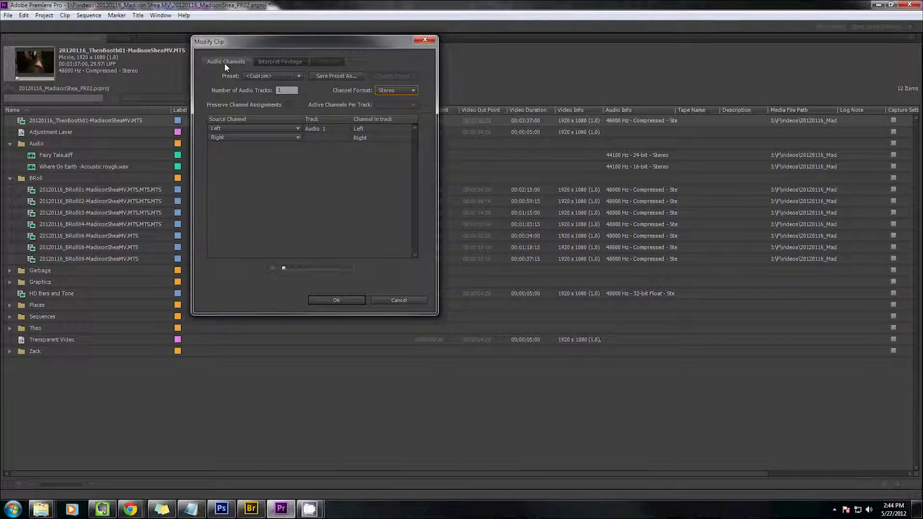
{"action": "left_click", "coordinate": [224, 63]}
{"action": "left_click", "coordinate": [373, 128]}
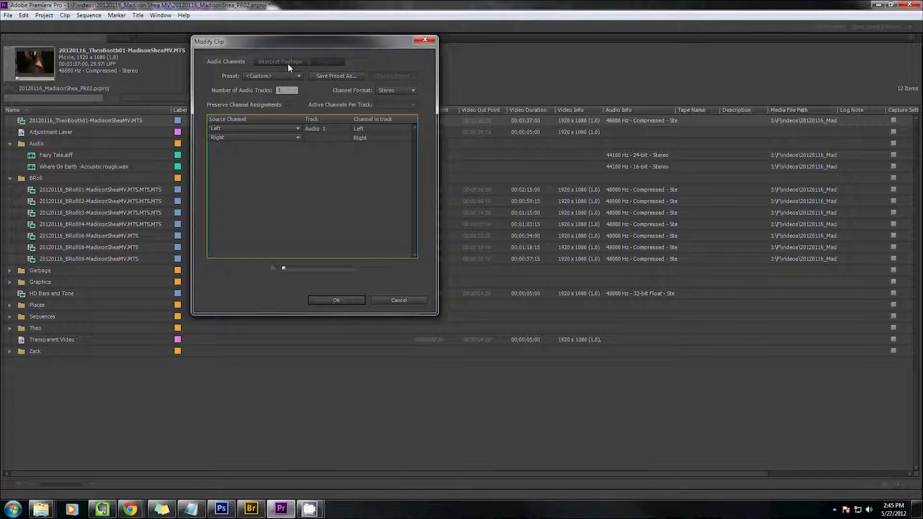
Step: Try different numbers of audio tracks for the TheoBooth01 clip, ending with 2
{"action": "double_click", "coordinate": [285, 90]}
{"action": "type", "text": "3"}
{"action": "left_click", "coordinate": [307, 112]}
{"action": "double_click", "coordinate": [286, 91]}
{"action": "type", "text": "2"}
{"action": "key", "text": "Return"}
{"action": "double_click", "coordinate": [287, 91]}
{"action": "type", "text": "1"}
{"action": "left_click", "coordinate": [319, 151]}
{"action": "left_click_drag", "start_coordinate": [286, 91], "coordinate": [228, 98]}
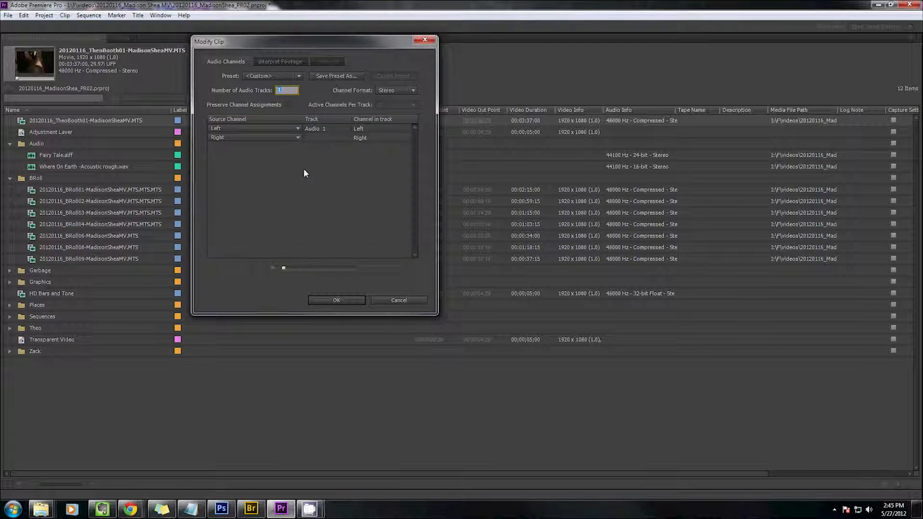
{"action": "left_click", "coordinate": [328, 188]}
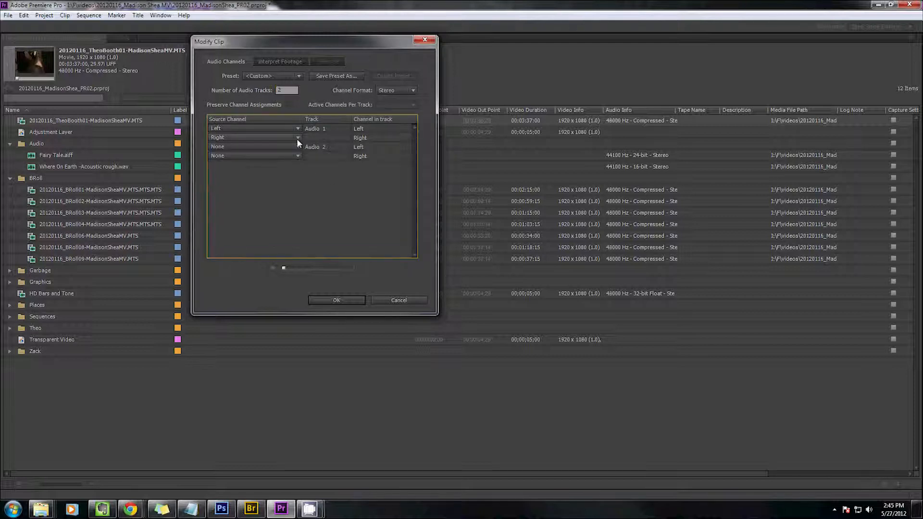
Step: Map the Left source to both Audio 1 channels and the Right source to both Audio 2 channels, and discard the audio changes
{"action": "left_click", "coordinate": [298, 137]}
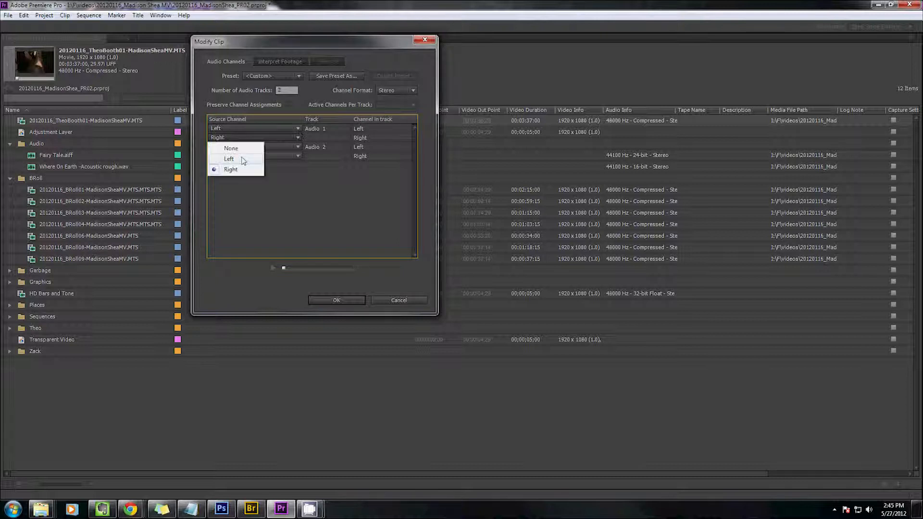
{"action": "left_click", "coordinate": [231, 148]}
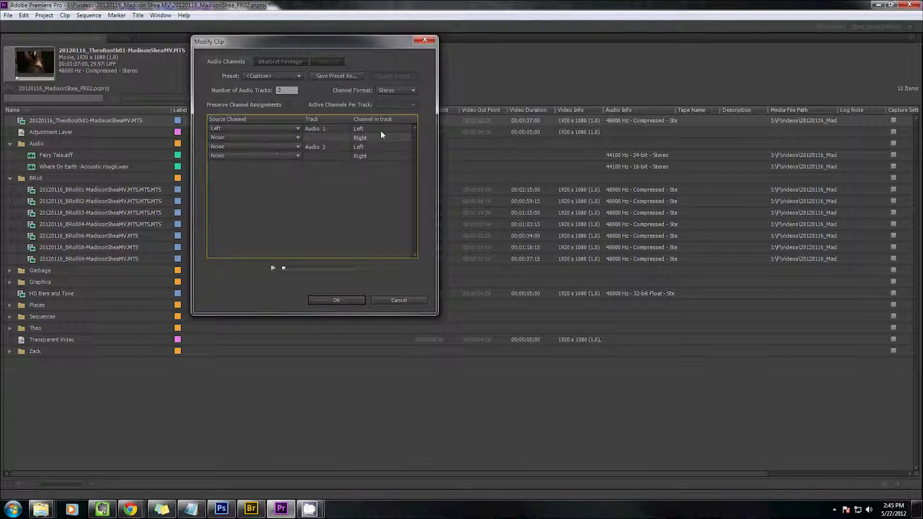
{"action": "left_click", "coordinate": [286, 157]}
{"action": "left_click", "coordinate": [284, 157]}
{"action": "left_click", "coordinate": [298, 154]}
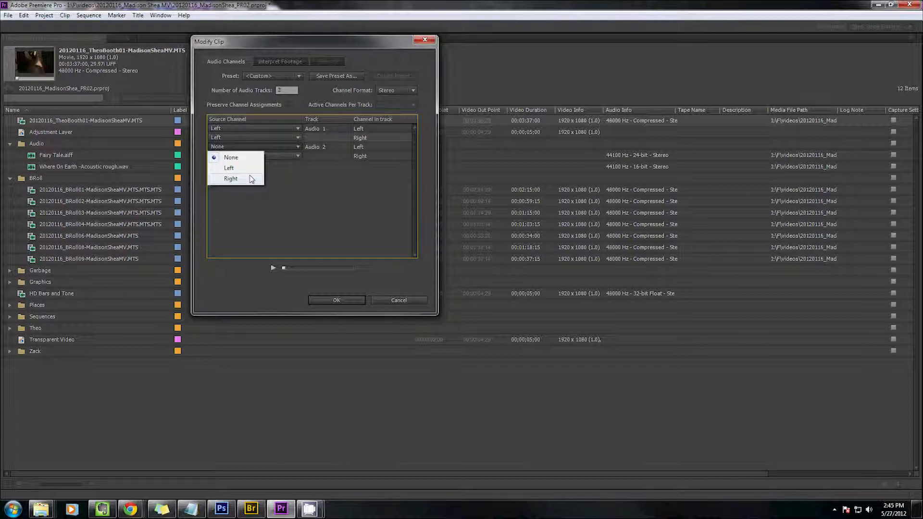
{"action": "left_click", "coordinate": [230, 178]}
{"action": "left_click", "coordinate": [252, 187]}
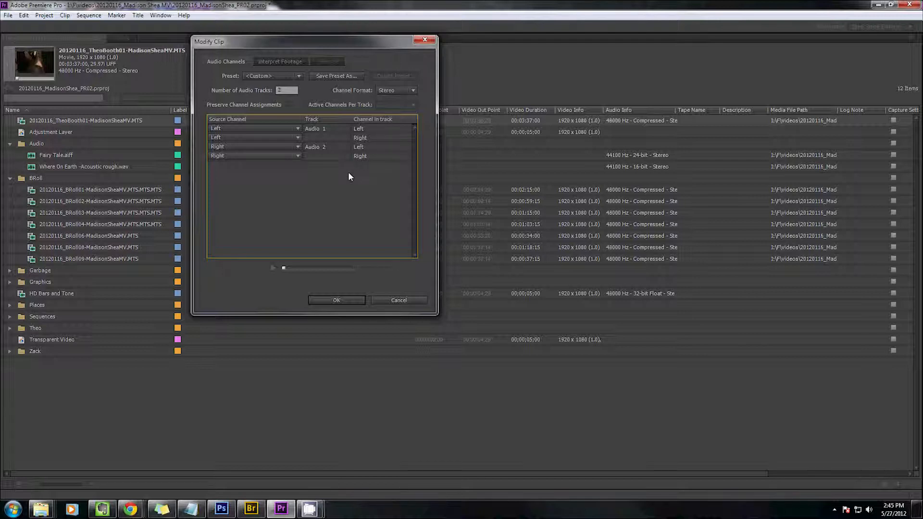
{"action": "left_click", "coordinate": [398, 300]}
Step: Open the TheoBooth01 clip's Interpret Footage settings to examine the frame rate and pixel aspect ratio options
{"action": "right_click", "coordinate": [73, 121]}
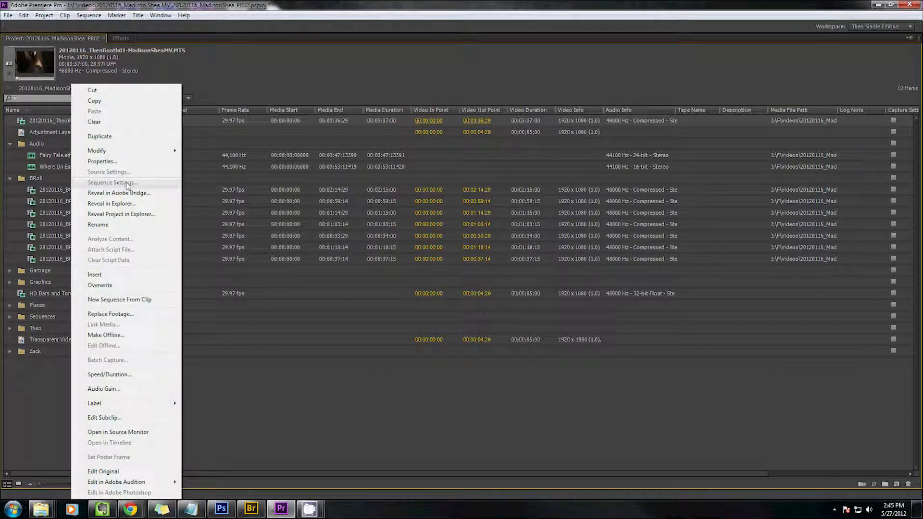
{"action": "mouse_move", "coordinate": [139, 154]}
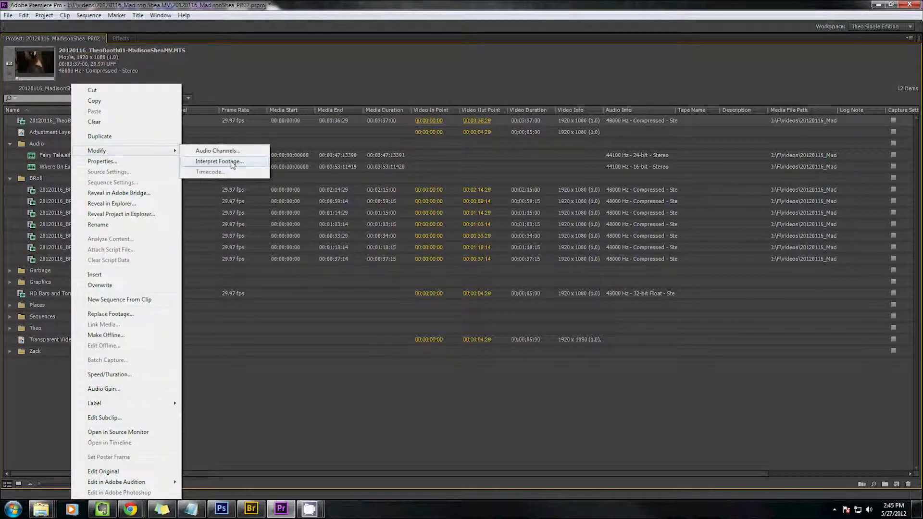
{"action": "left_click", "coordinate": [230, 162]}
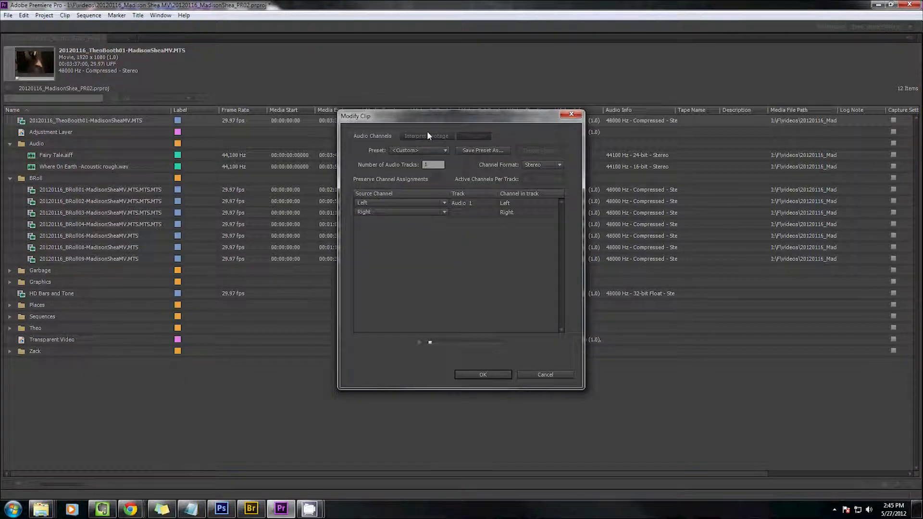
{"action": "left_click", "coordinate": [427, 136]}
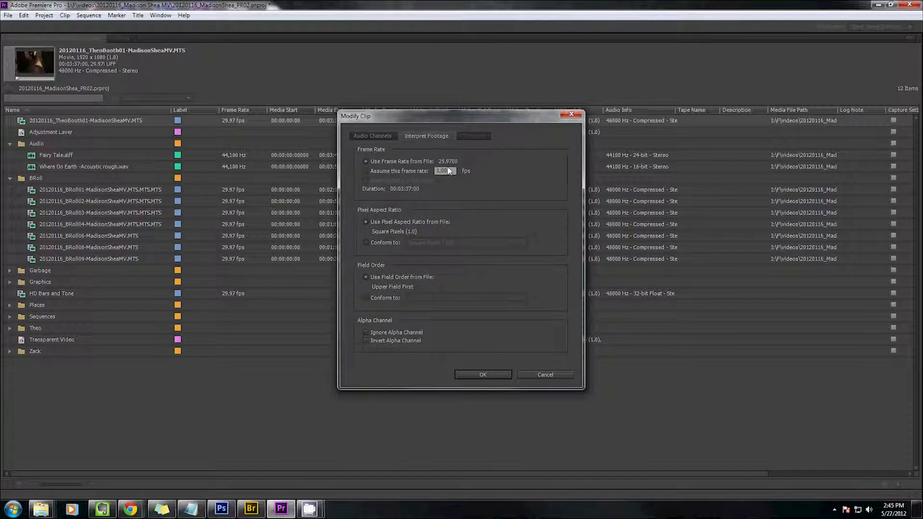
{"action": "left_click", "coordinate": [379, 173]}
Step: Try conforming the field order, return it to Use Field Order from File, and close the clip settings
{"action": "left_click", "coordinate": [385, 298]}
{"action": "left_click", "coordinate": [498, 297]}
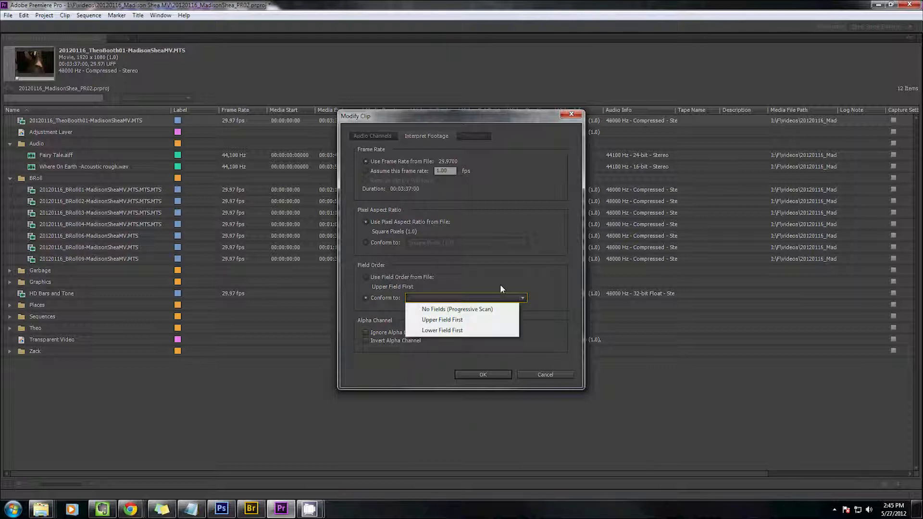
{"action": "left_click", "coordinate": [500, 286]}
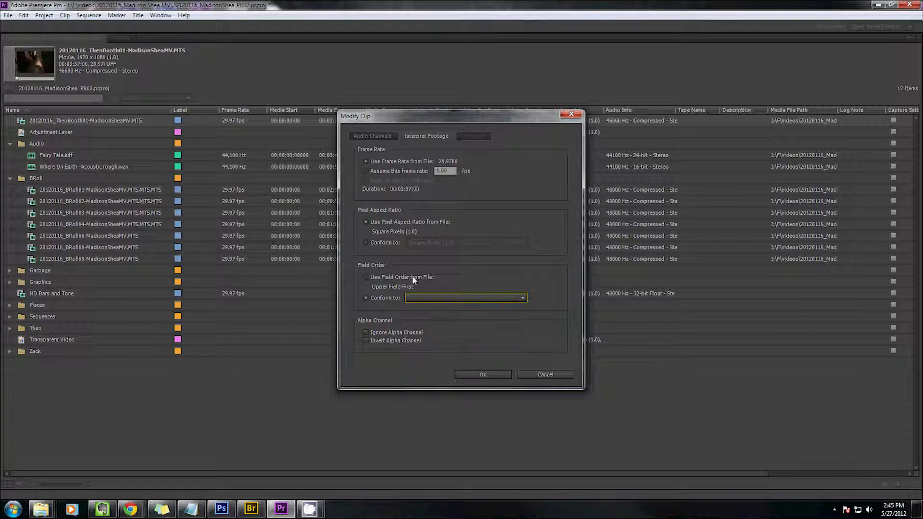
{"action": "left_click", "coordinate": [425, 298]}
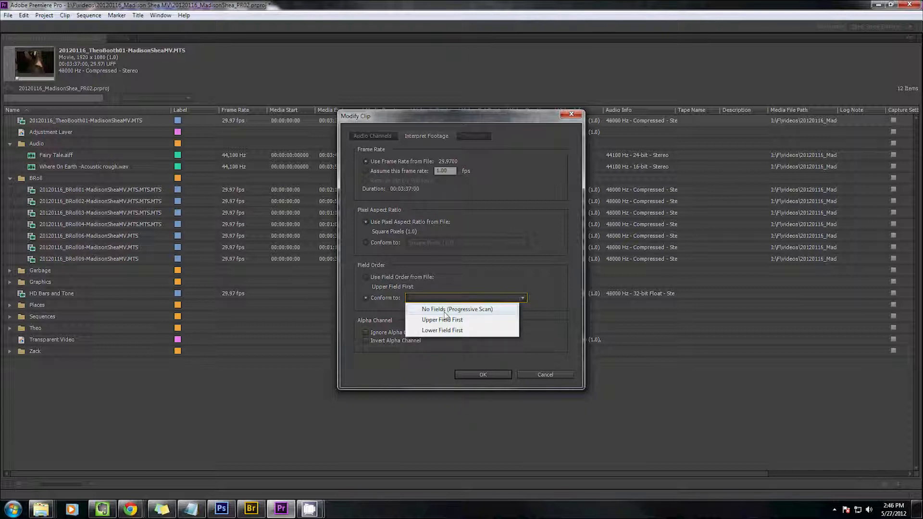
{"action": "left_click", "coordinate": [380, 273]}
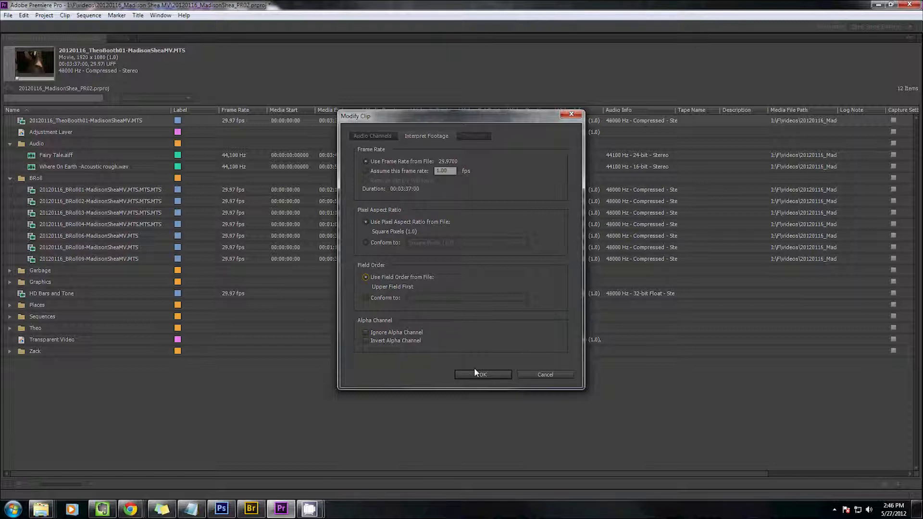
{"action": "left_click", "coordinate": [395, 333]}
{"action": "left_click", "coordinate": [479, 377]}
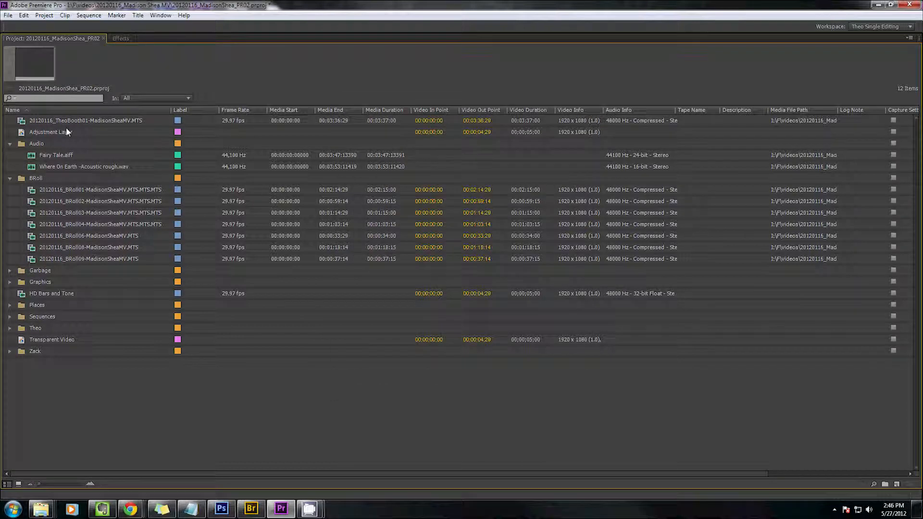
Step: View the file properties of the TheoBooth01 clip and close them
{"action": "right_click", "coordinate": [65, 128]}
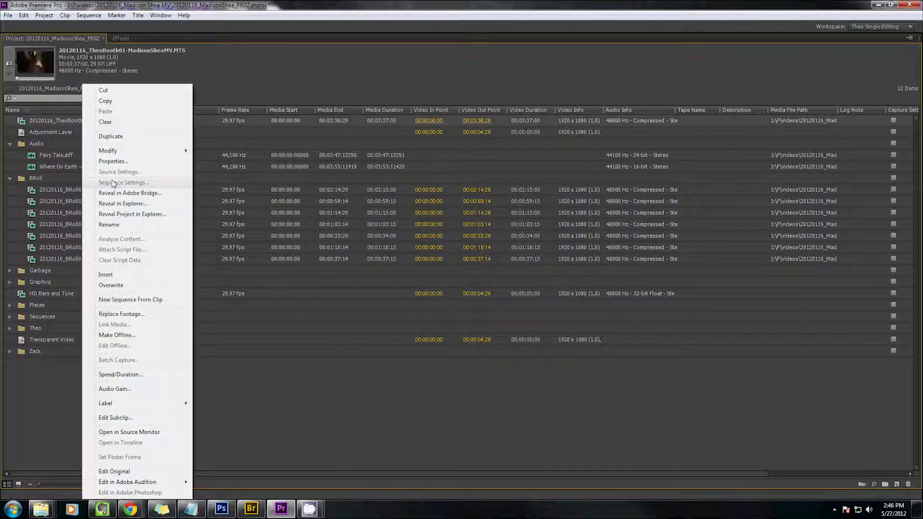
{"action": "left_click", "coordinate": [152, 162]}
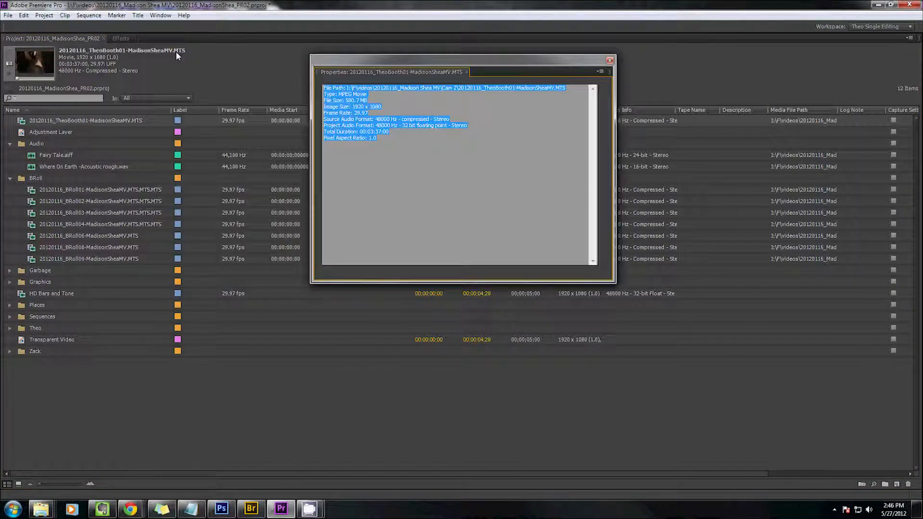
{"action": "left_click", "coordinate": [408, 160]}
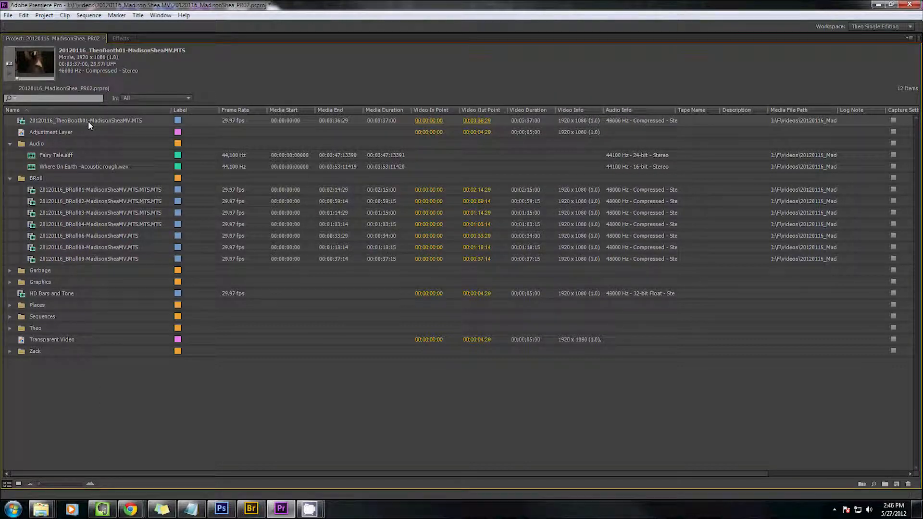
Step: Review the commands available for the TheoBooth01 clip and open its name for editing
{"action": "right_click", "coordinate": [88, 121]}
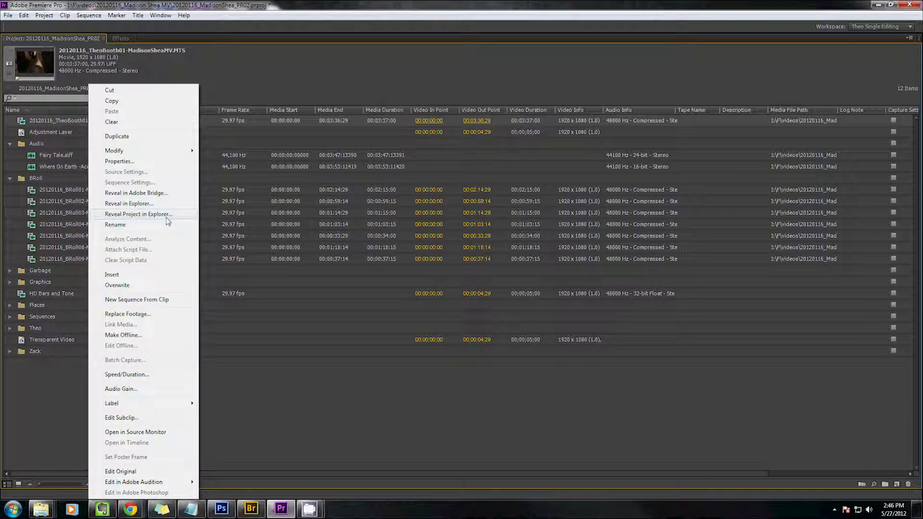
{"action": "left_click", "coordinate": [157, 271]}
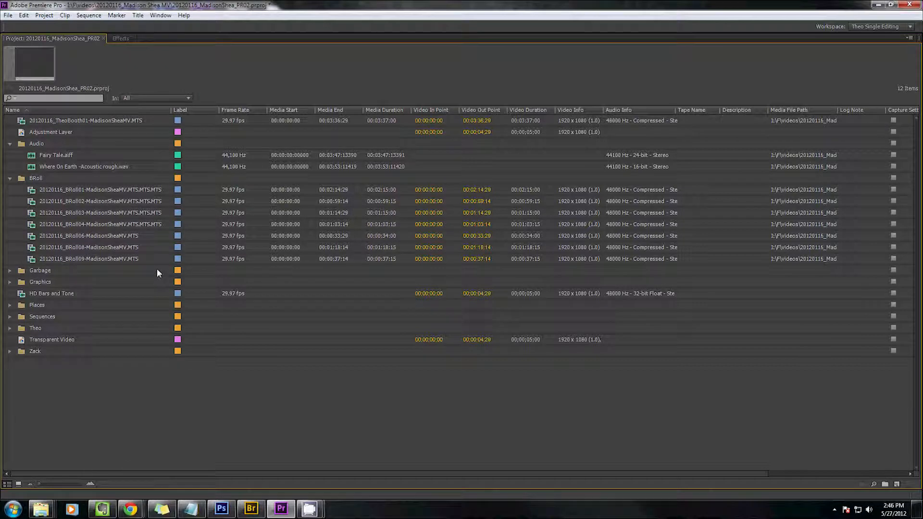
{"action": "left_click", "coordinate": [88, 120]}
{"action": "left_click", "coordinate": [89, 120]}
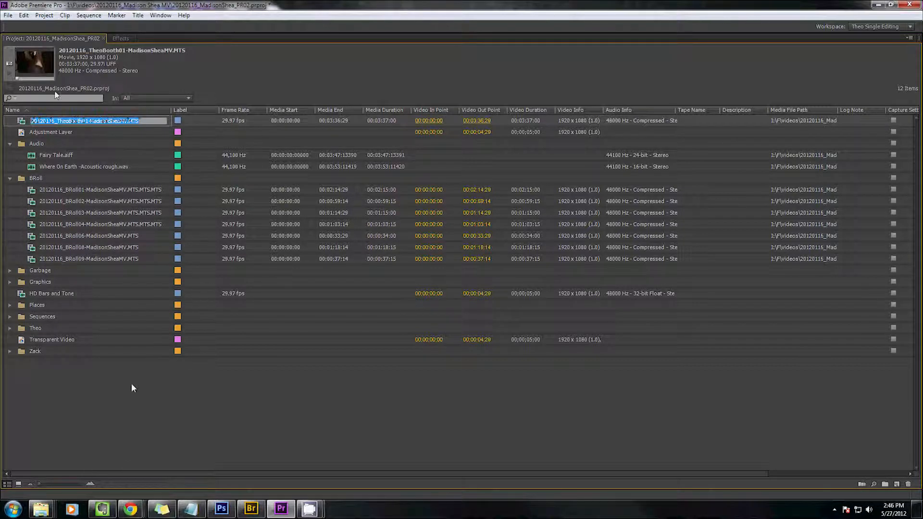
Step: Create a new sequence from the TheoBooth01 clip
{"action": "right_click", "coordinate": [56, 121]}
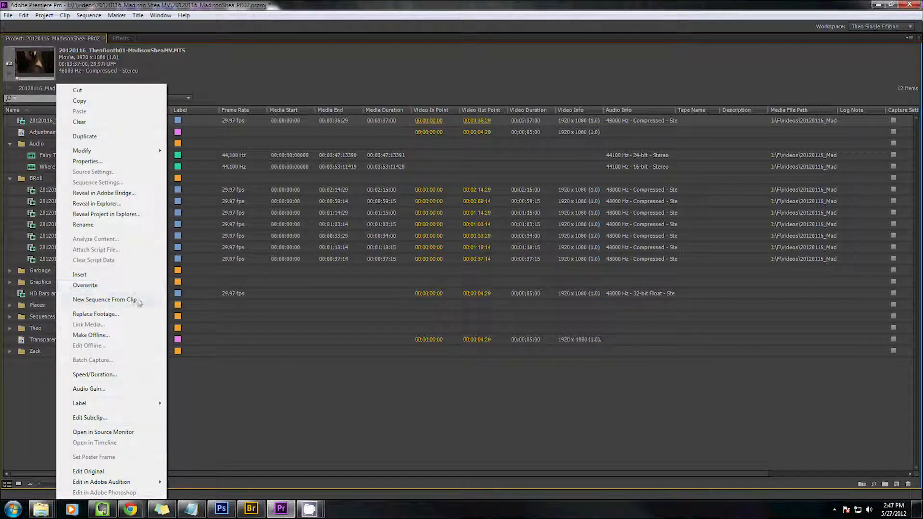
{"action": "left_click", "coordinate": [117, 299]}
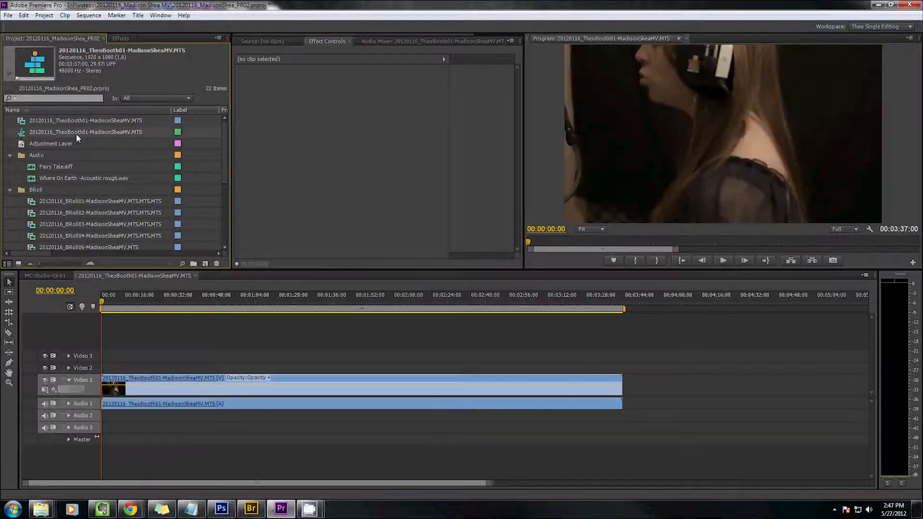
{"action": "left_click", "coordinate": [243, 296]}
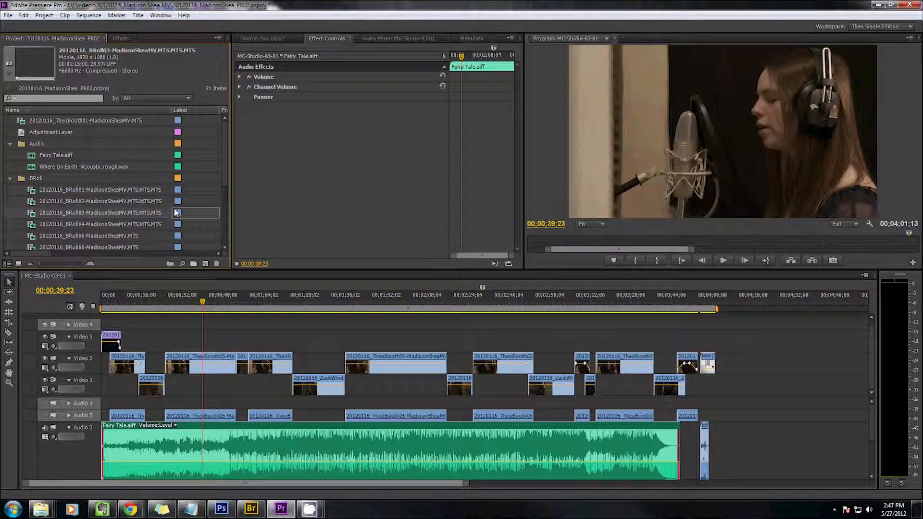
Step: Replace the TheoBooth01 clip's footage with the file 20120116_Jib Test_Footage.MTS, keeping Rename Clip to File Name enabled
{"action": "key", "text": "grave"}
{"action": "right_click", "coordinate": [69, 120]}
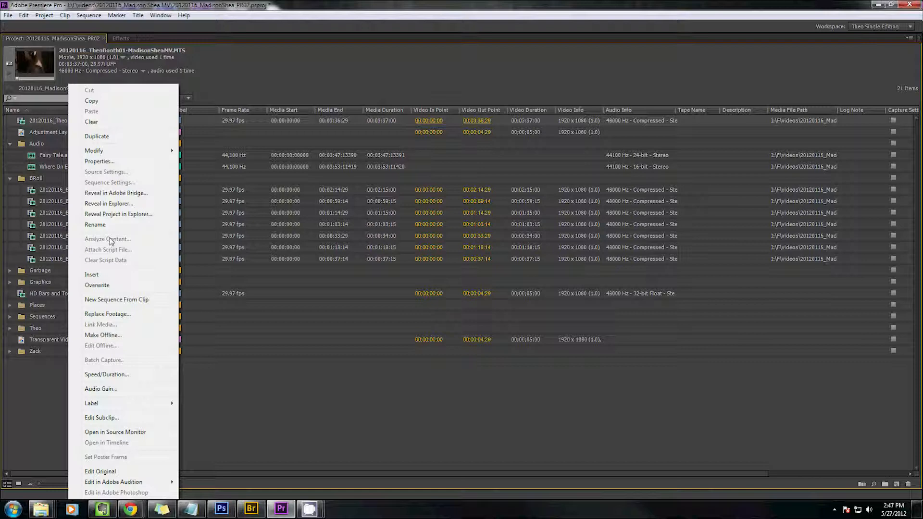
{"action": "left_click", "coordinate": [127, 313]}
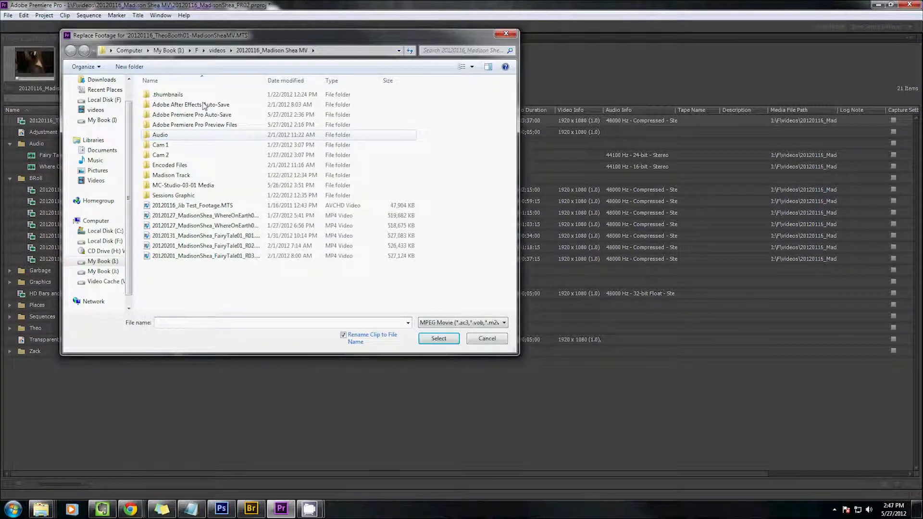
{"action": "left_click", "coordinate": [216, 205]}
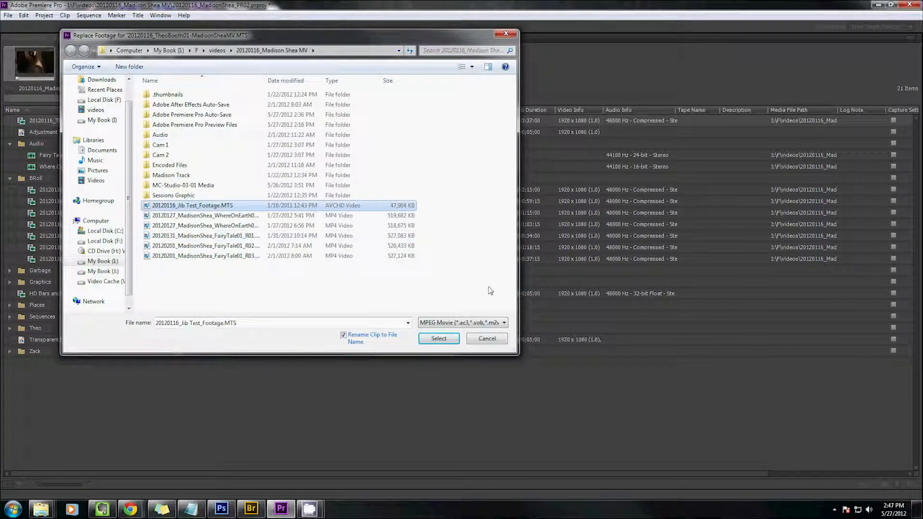
{"action": "key", "text": "Tab"}
{"action": "key", "text": "Return"}
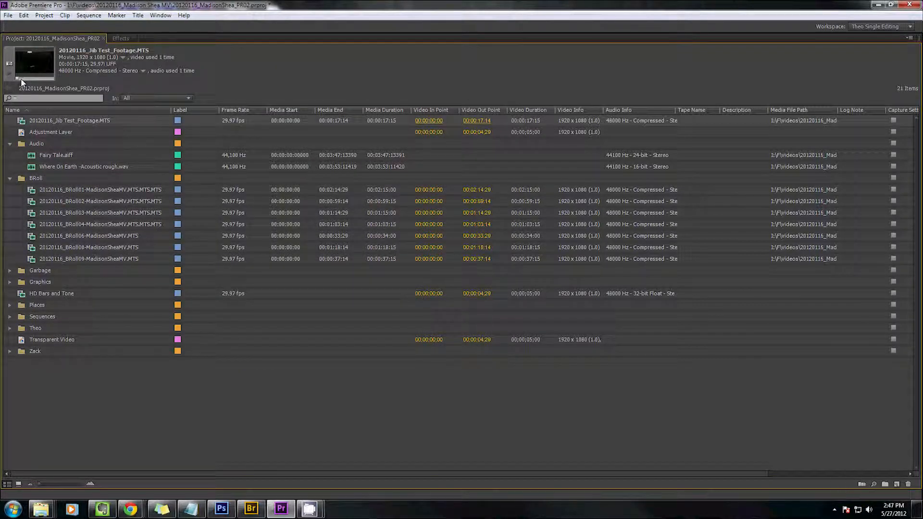
Step: Open the 20120116_Jib Test_Footage.MTS clip in the Source Monitor, play it briefly and scrub through its footage
{"action": "left_click", "coordinate": [24, 122]}
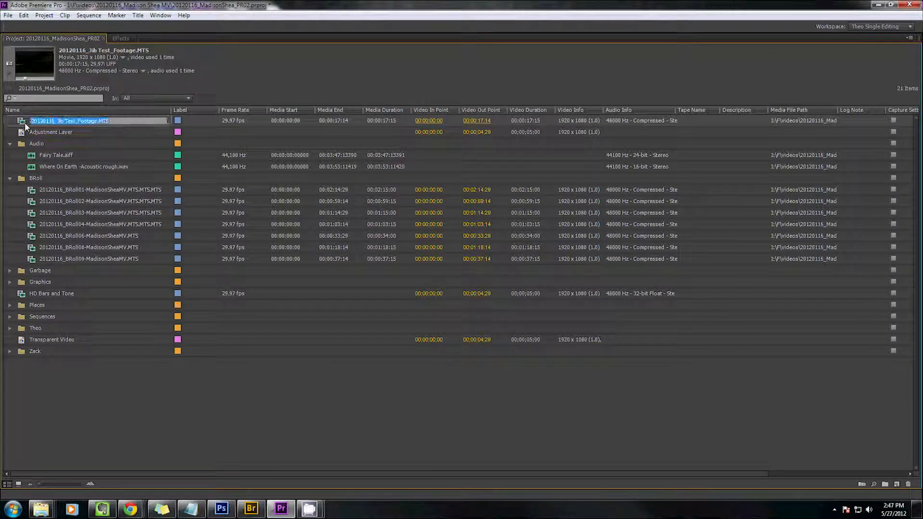
{"action": "double_click", "coordinate": [25, 122]}
{"action": "key", "text": "space"}
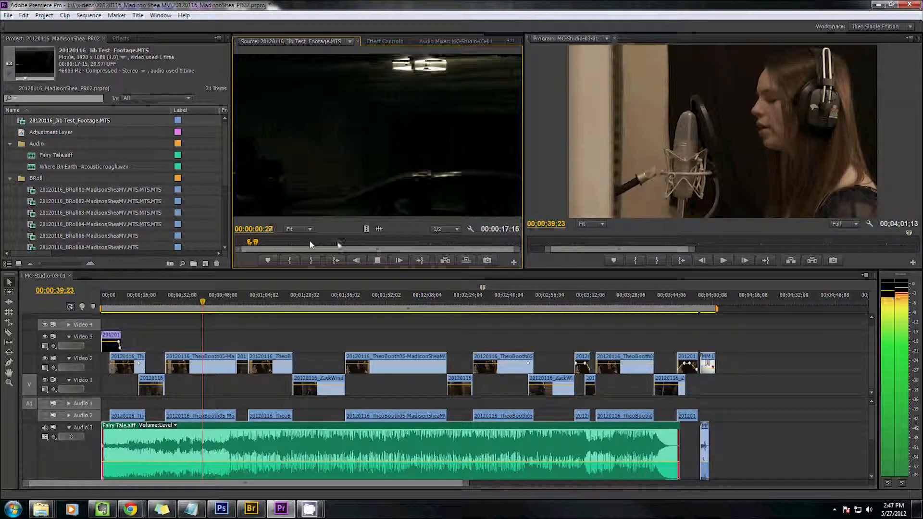
{"action": "key", "text": "space"}
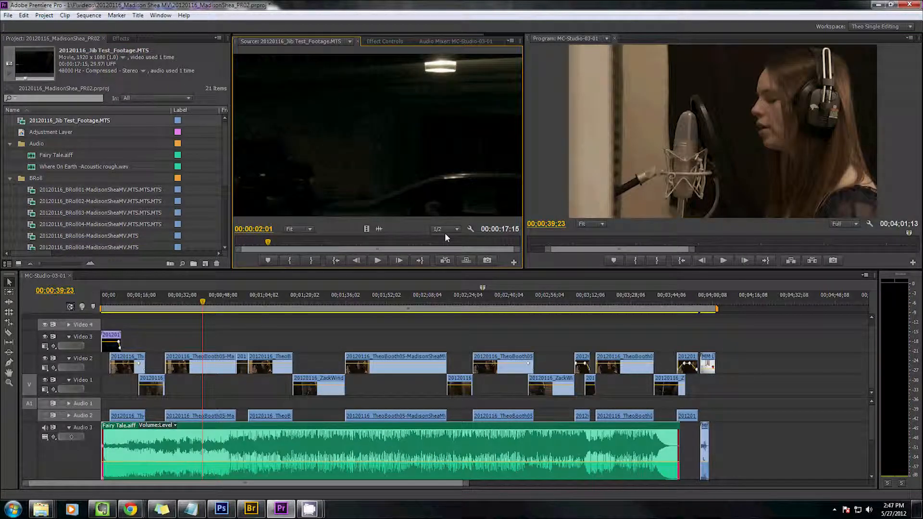
{"action": "left_click", "coordinate": [371, 243]}
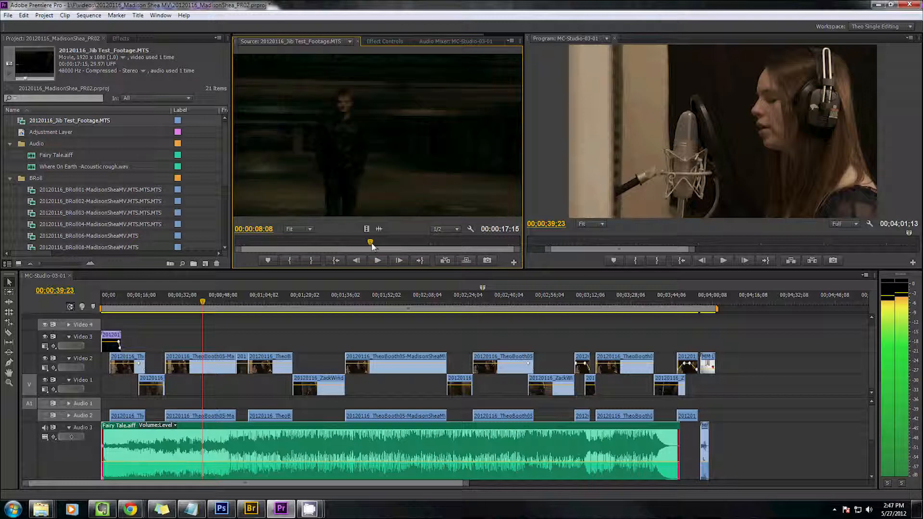
{"action": "left_click_drag", "start_coordinate": [371, 244], "coordinate": [292, 226]}
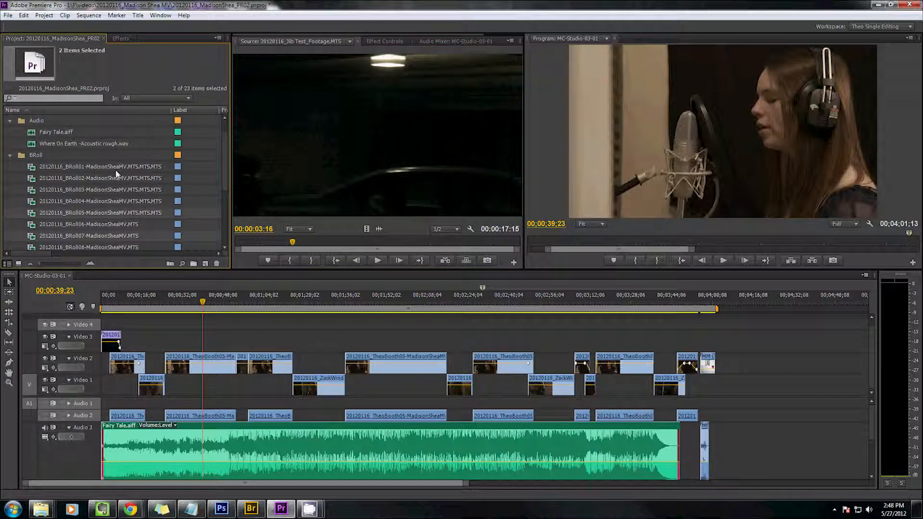
Step: Leave the Jib Test_Footage clip's name unedited and undo the last edits that placed the pink clip on Video 3
{"action": "scroll", "coordinate": [92, 130], "scroll_direction": "up", "scroll_amount": 2}
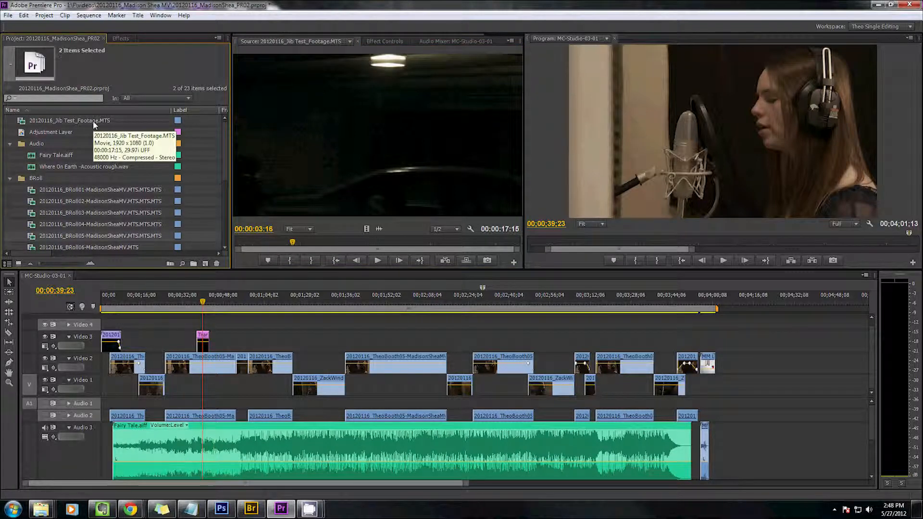
{"action": "right_click", "coordinate": [94, 121]}
{"action": "left_click", "coordinate": [120, 225]}
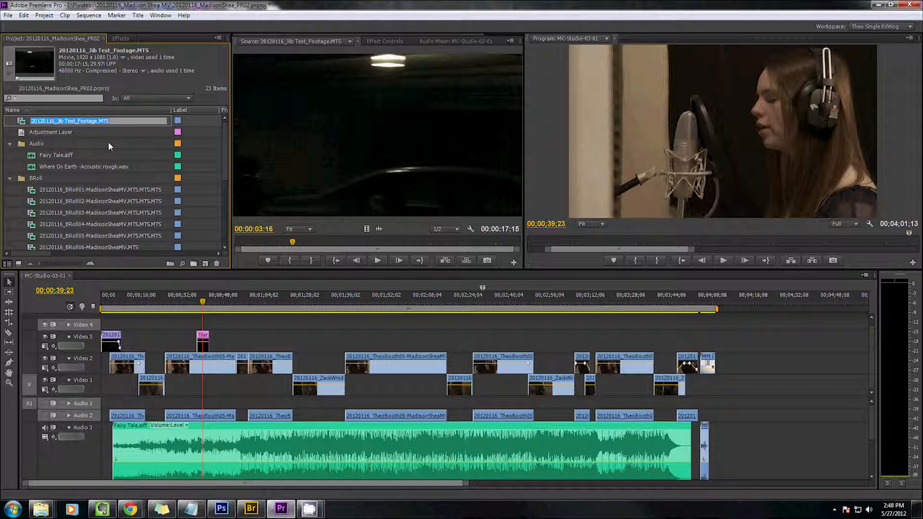
{"action": "left_click", "coordinate": [281, 338]}
{"action": "key", "text": "ctrl+z"}
{"action": "key", "text": "ctrl+z"}
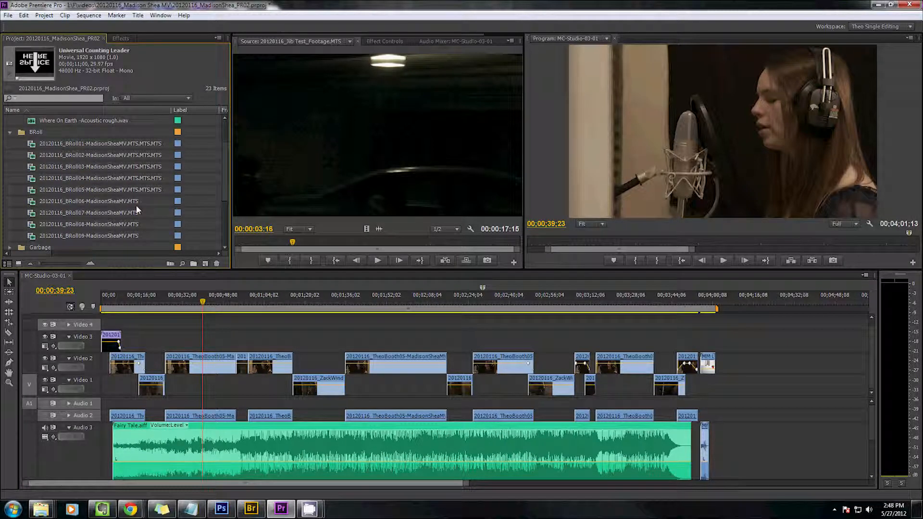
{"action": "scroll", "coordinate": [102, 129], "scroll_direction": "up", "scroll_amount": 2}
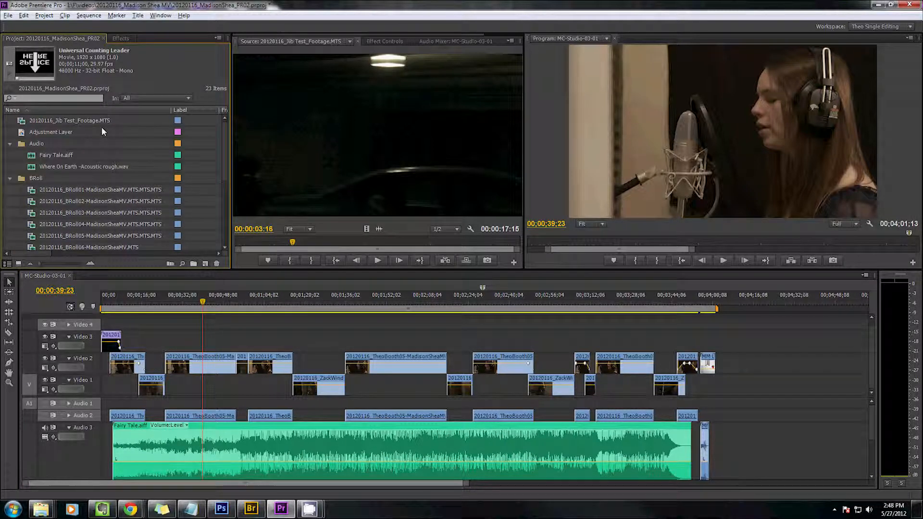
{"action": "left_click", "coordinate": [108, 121]}
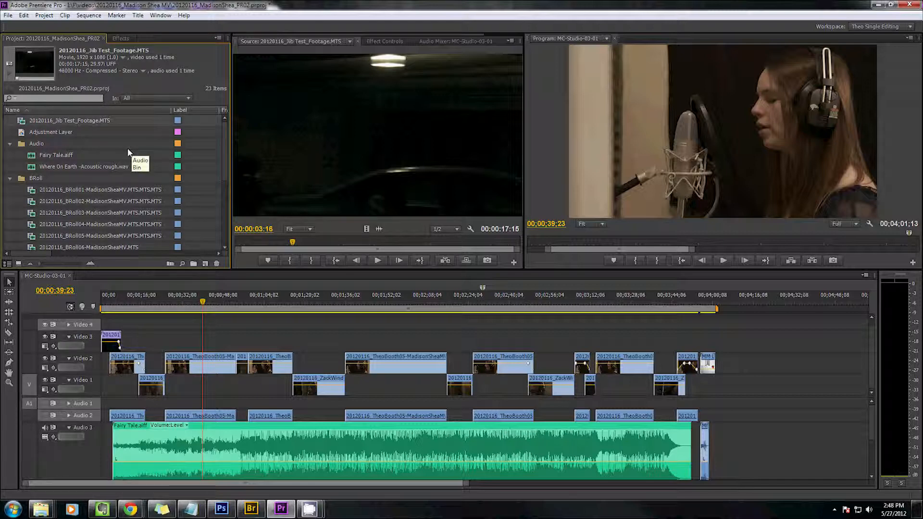
{"action": "left_click", "coordinate": [291, 346]}
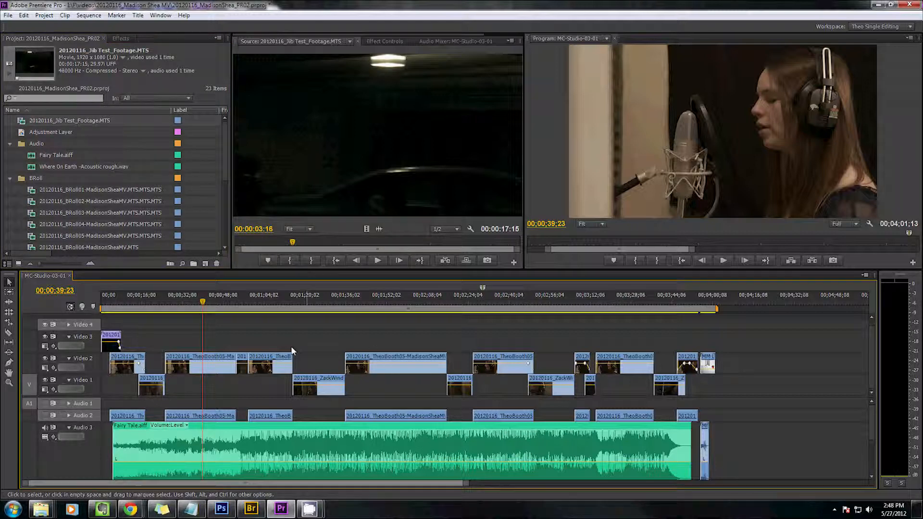
Step: Review the speed, duration and Reverse Speed options for the Jib Test_Footage clip and close them
{"action": "right_click", "coordinate": [54, 126]}
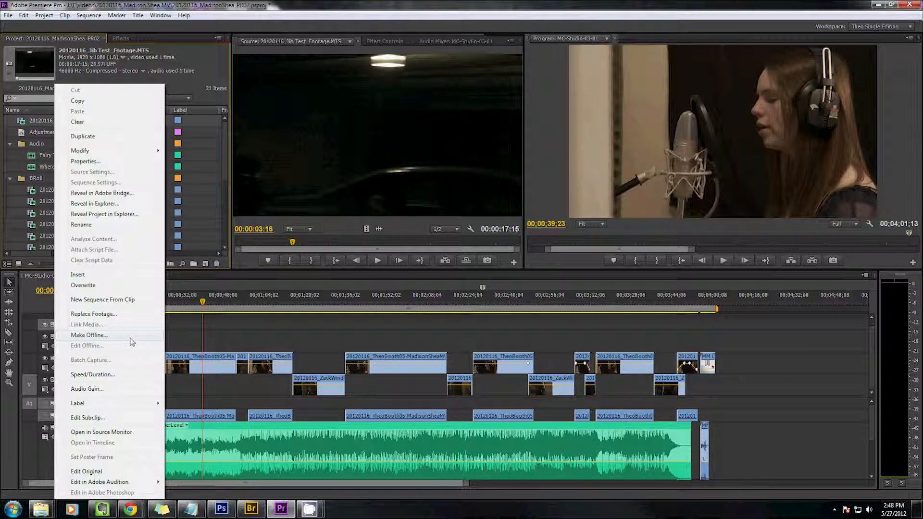
{"action": "left_click", "coordinate": [127, 373]}
{"action": "left_click", "coordinate": [421, 265]}
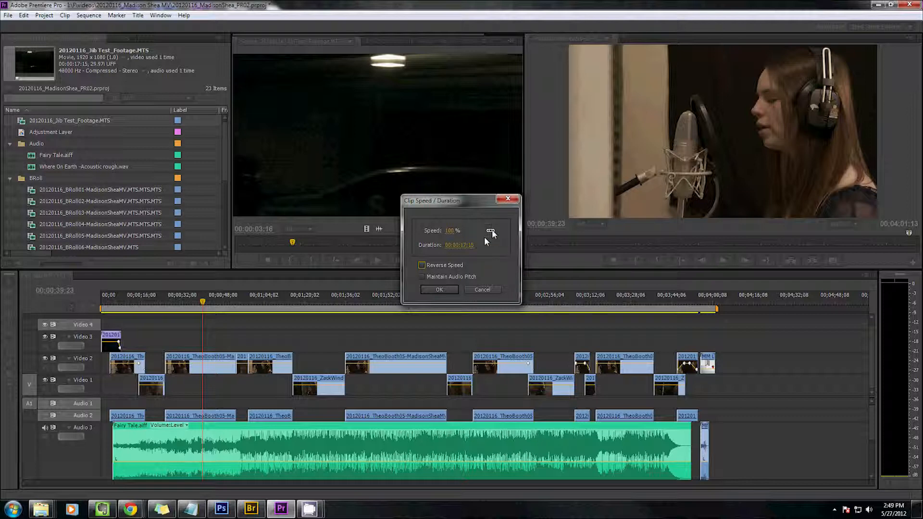
{"action": "left_click", "coordinate": [439, 289]}
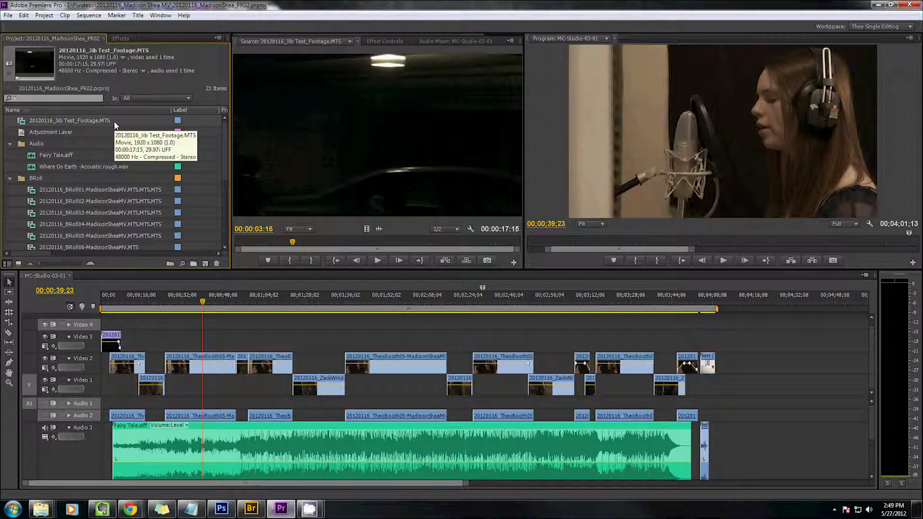
Step: Try the Set Gain, Adjust Gain, Normalize Max Peak and Normalize All Peaks options on the Jib Test_Footage clip's audio, and cancel
{"action": "right_click", "coordinate": [86, 120]}
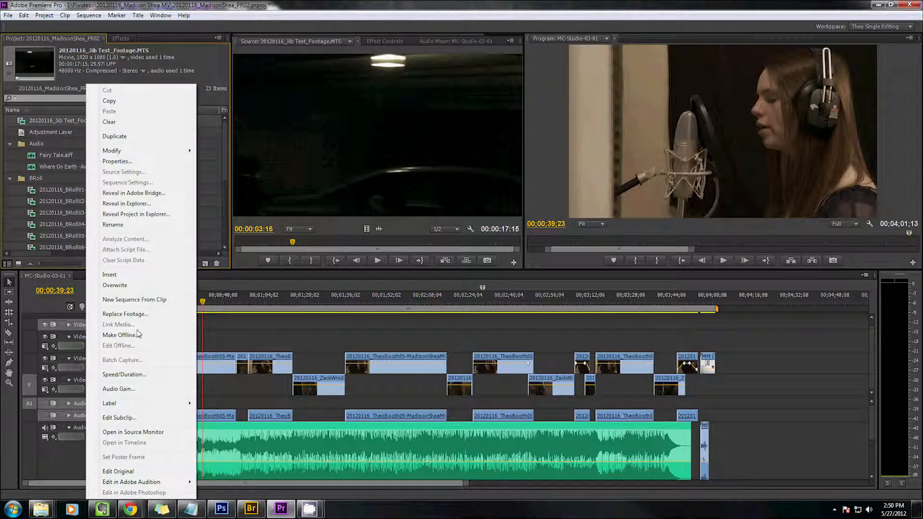
{"action": "left_click", "coordinate": [151, 394]}
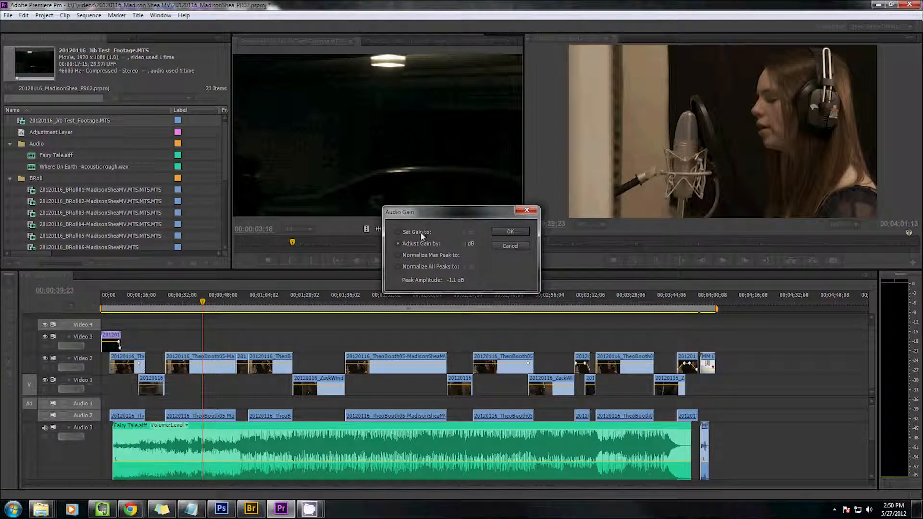
{"action": "key", "text": "Down"}
{"action": "key", "text": "Down"}
{"action": "left_click", "coordinate": [418, 234]}
{"action": "left_click", "coordinate": [432, 242]}
{"action": "left_click", "coordinate": [442, 257]}
{"action": "left_click", "coordinate": [423, 233]}
{"action": "left_click", "coordinate": [399, 243]}
{"action": "left_click", "coordinate": [465, 242]}
{"action": "left_click", "coordinate": [423, 232]}
{"action": "left_click", "coordinate": [442, 245]}
{"action": "left_click", "coordinate": [435, 237]}
{"action": "left_click", "coordinate": [427, 243]}
{"action": "left_click", "coordinate": [425, 232]}
{"action": "left_click", "coordinate": [425, 243]}
{"action": "left_click", "coordinate": [440, 254]}
{"action": "left_click", "coordinate": [440, 267]}
{"action": "mouse_move", "coordinate": [468, 268]}
{"action": "left_mouse_down"}
{"action": "mouse_move", "coordinate": [452, 260]}
{"action": "mouse_move", "coordinate": [461, 273]}
{"action": "left_mouse_up"}
{"action": "left_click", "coordinate": [523, 245]}
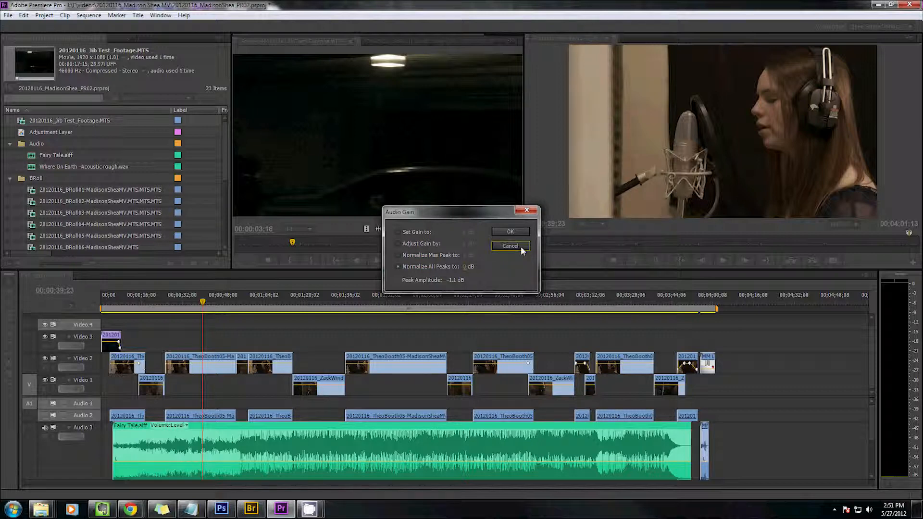
Step: Change the label colour of the Jib Test_Footage clip to Forest
{"action": "right_click", "coordinate": [87, 123]}
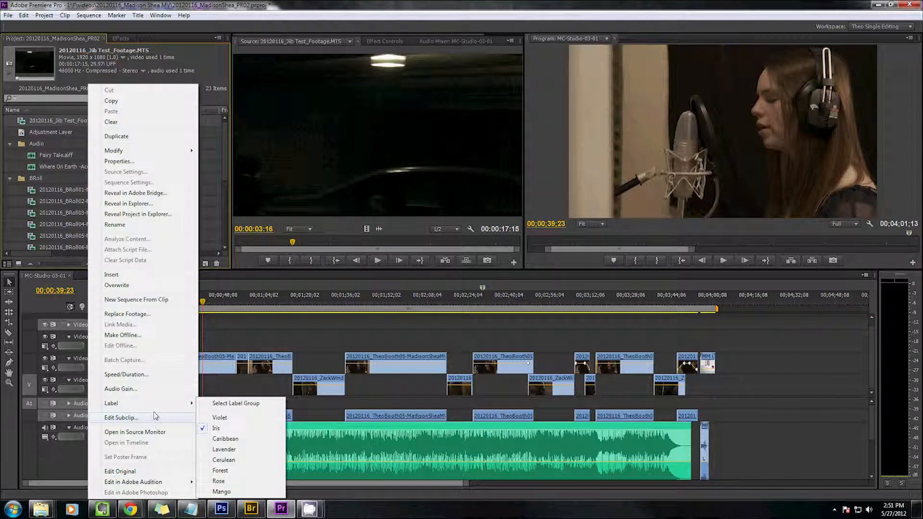
{"action": "left_click", "coordinate": [230, 418]}
{"action": "right_click", "coordinate": [74, 122]}
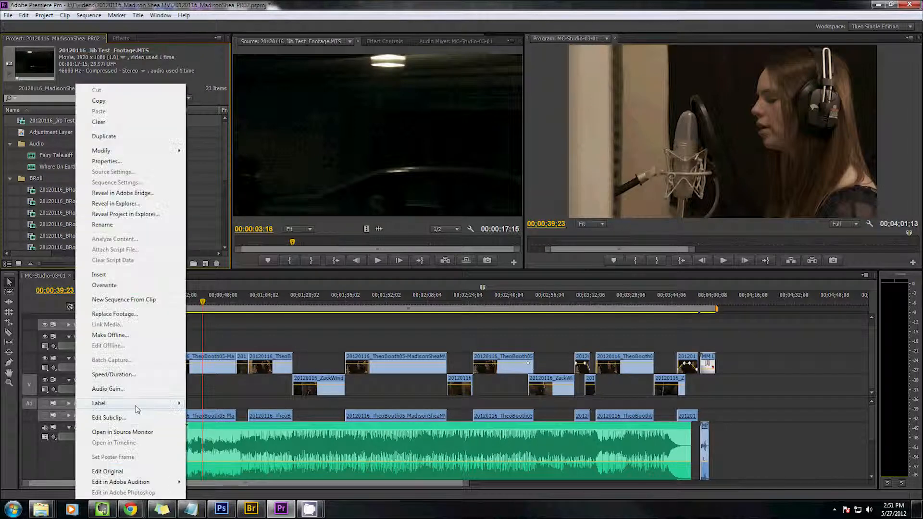
{"action": "mouse_move", "coordinate": [144, 403]}
{"action": "left_click", "coordinate": [218, 470]}
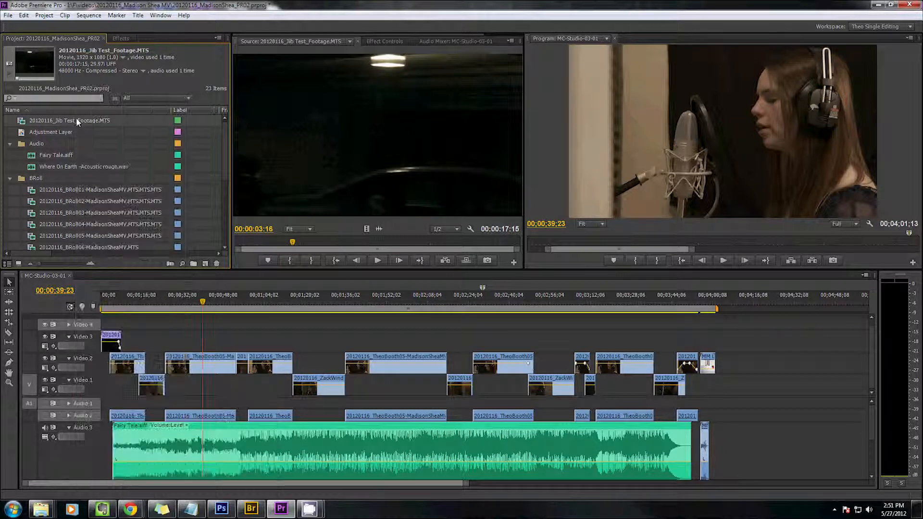
Step: Try limiting the Jib Test_Footage clip to a subclip starting at 00:00:06:01 with an earlier end, and undo it
{"action": "right_click", "coordinate": [75, 121]}
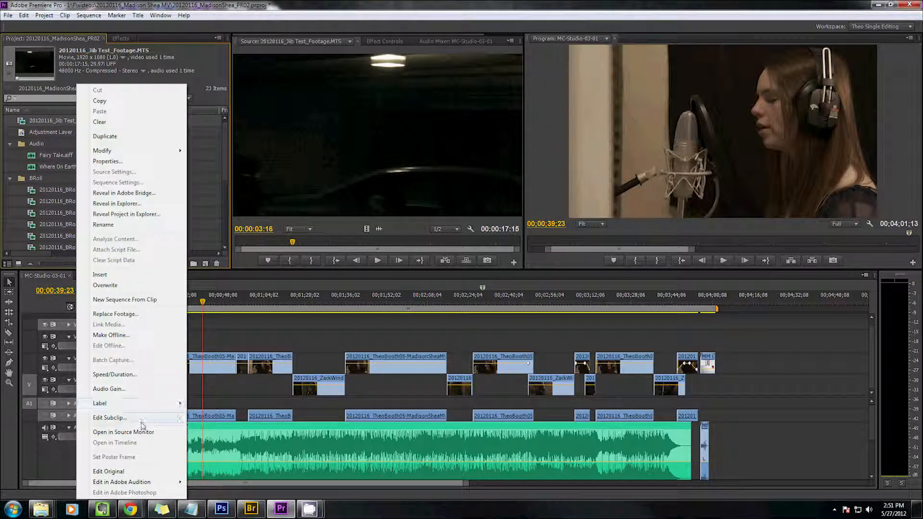
{"action": "left_click", "coordinate": [143, 422]}
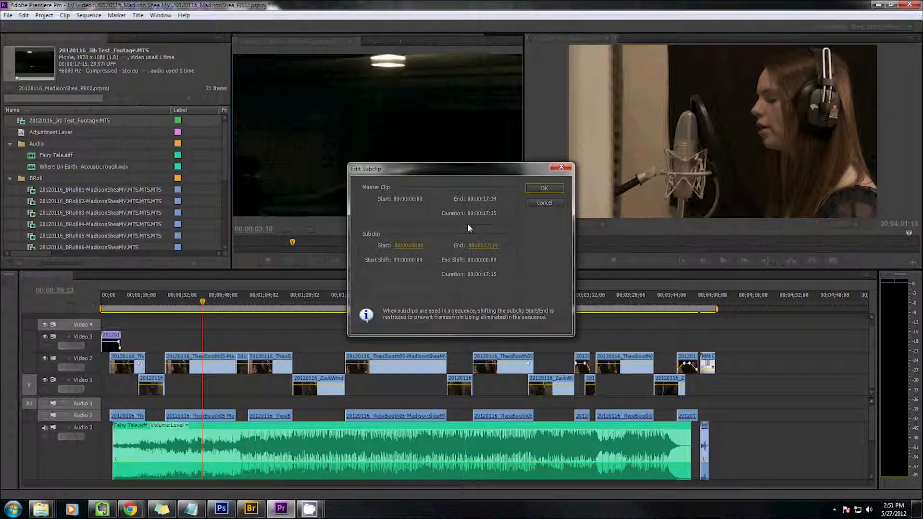
{"action": "left_click_drag", "start_coordinate": [488, 245], "coordinate": [415, 245]}
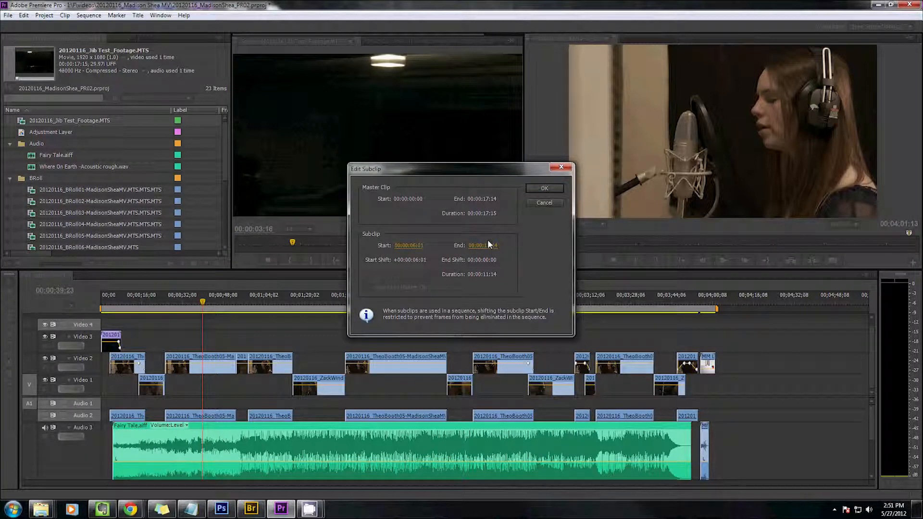
{"action": "left_click", "coordinate": [544, 188]}
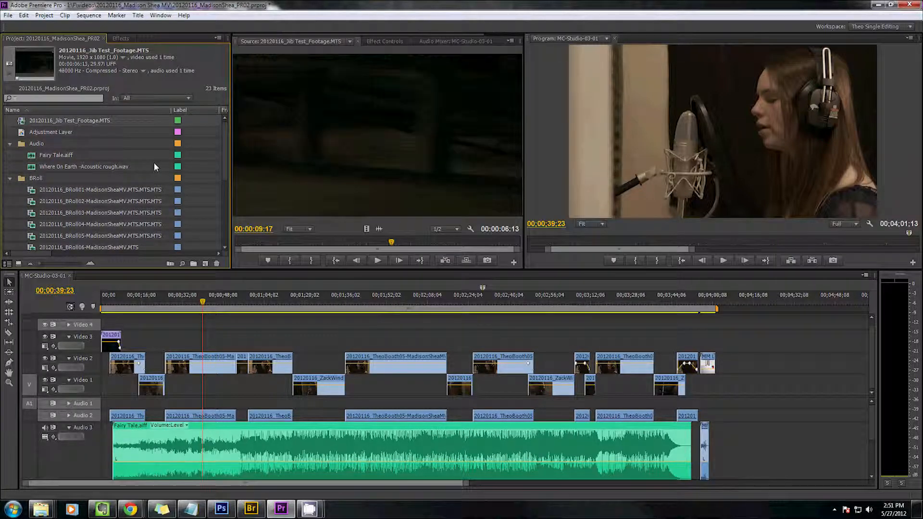
{"action": "key", "text": "ctrl+z"}
Step: Open the Jib Test_Footage clip in the Source Monitor, and view its original file in the external media player
{"action": "right_click", "coordinate": [95, 121]}
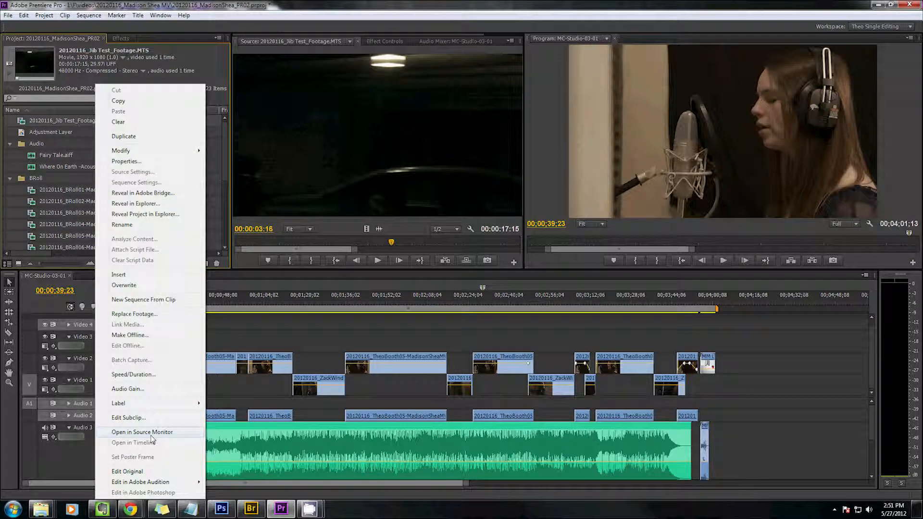
{"action": "left_click", "coordinate": [172, 433]}
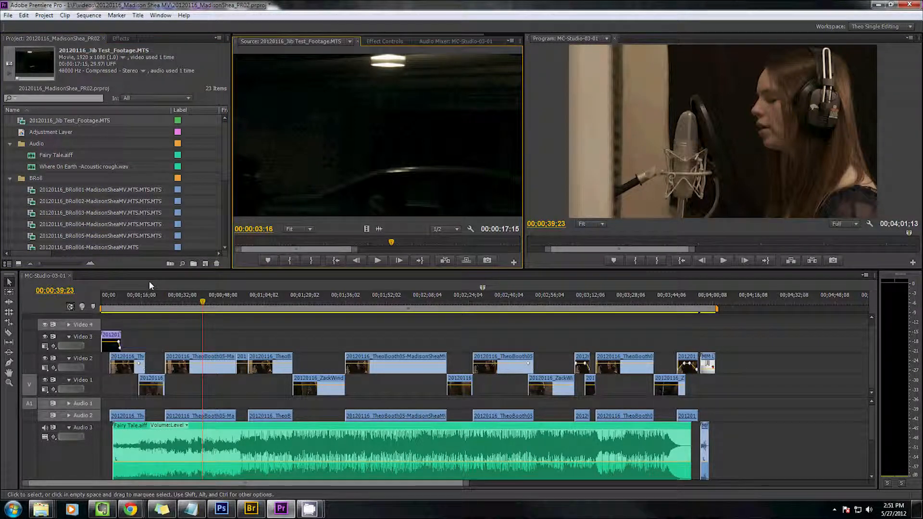
{"action": "right_click", "coordinate": [23, 123]}
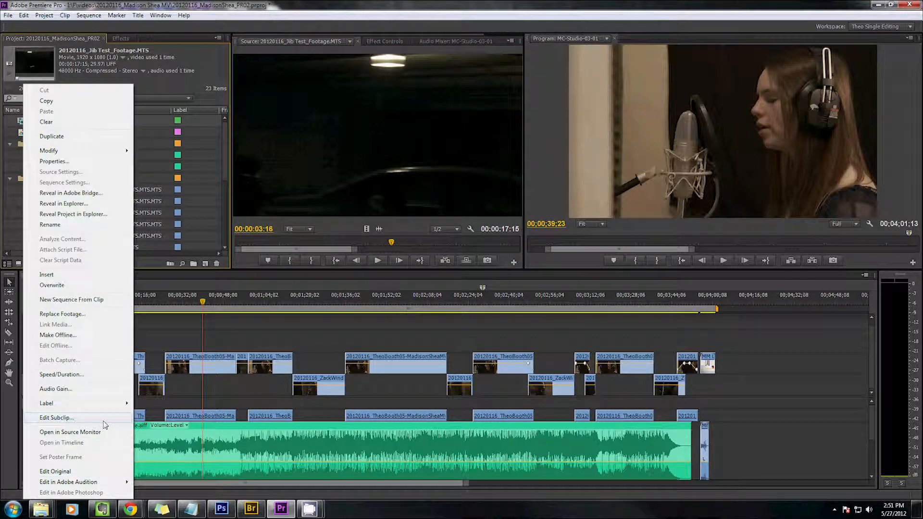
{"action": "left_click", "coordinate": [88, 472]}
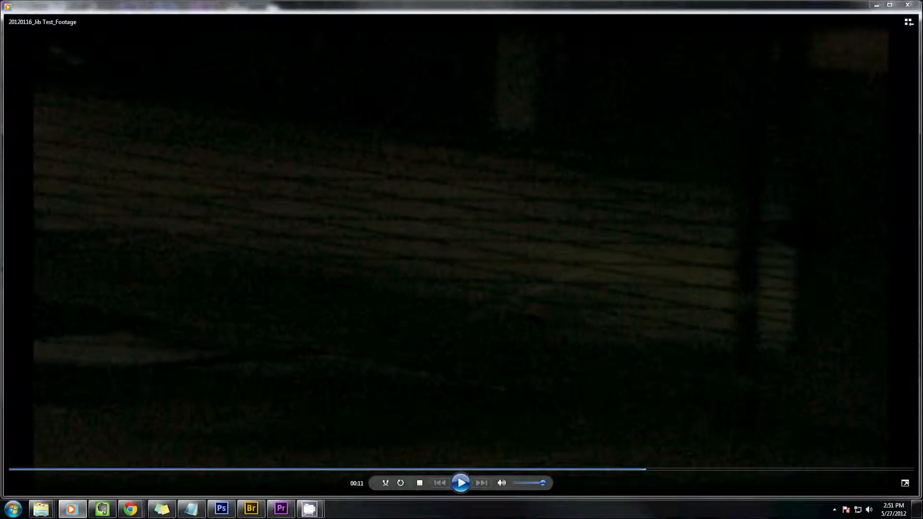
{"action": "left_click", "coordinate": [876, 4]}
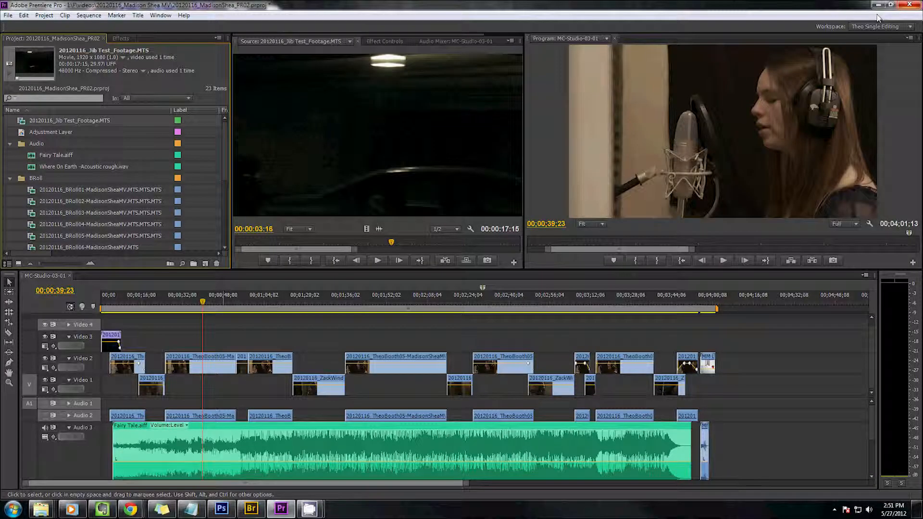
{"action": "right_click", "coordinate": [45, 119]}
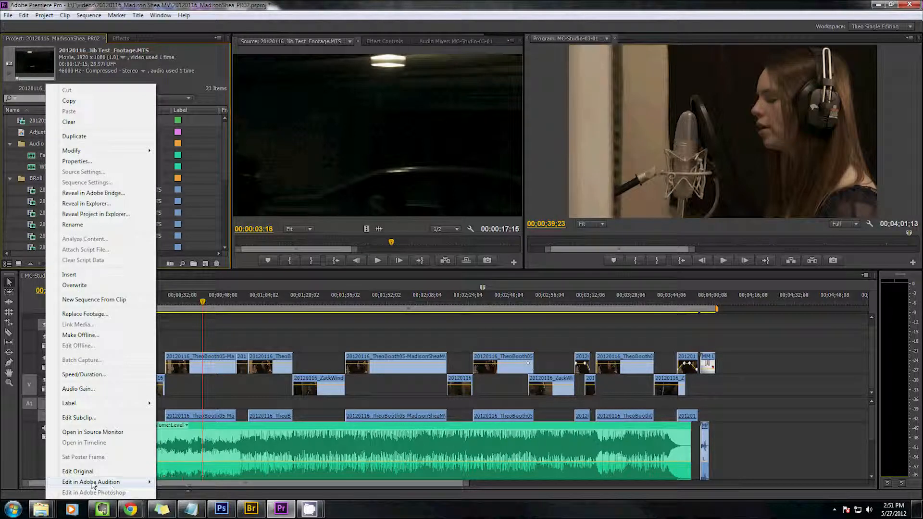
{"action": "mouse_move", "coordinate": [107, 485]}
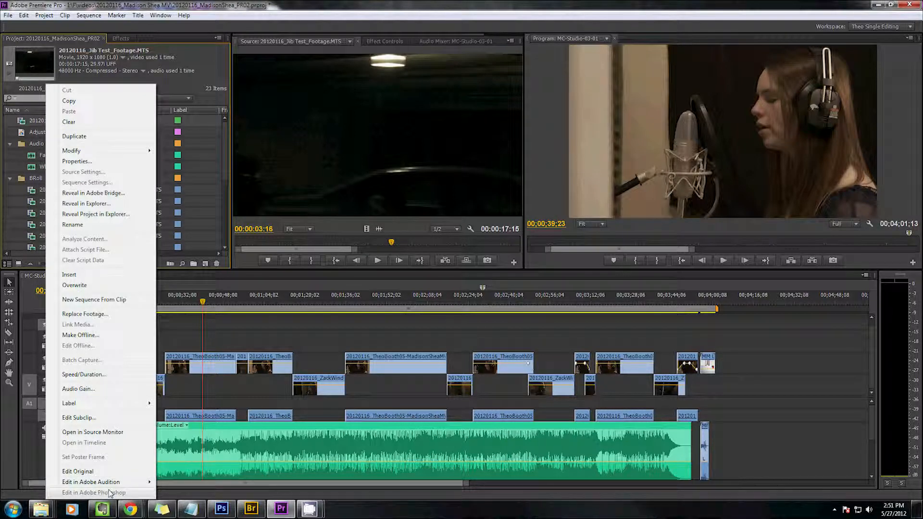
{"action": "left_click", "coordinate": [164, 119]}
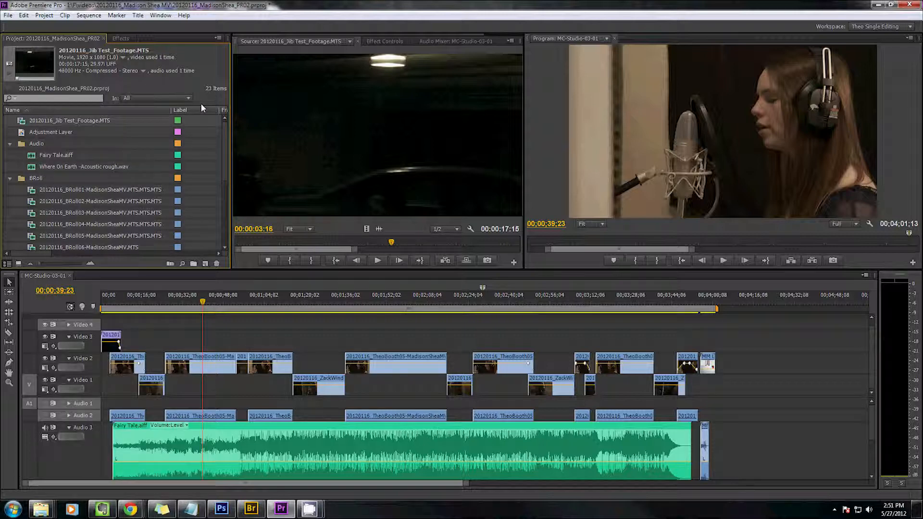
Step: Maximize the Project panel and switch its contents to icon view
{"action": "key", "text": "grave"}
{"action": "left_click", "coordinate": [138, 457]}
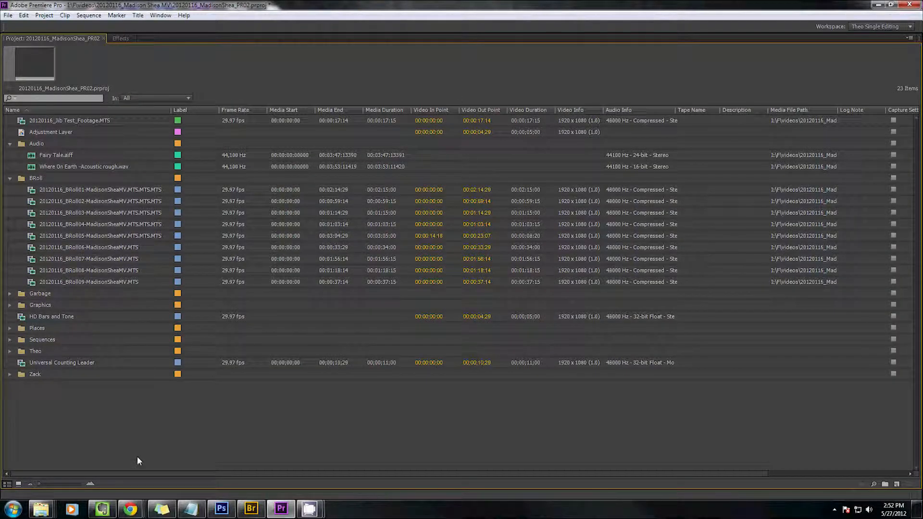
{"action": "left_click", "coordinate": [18, 484]}
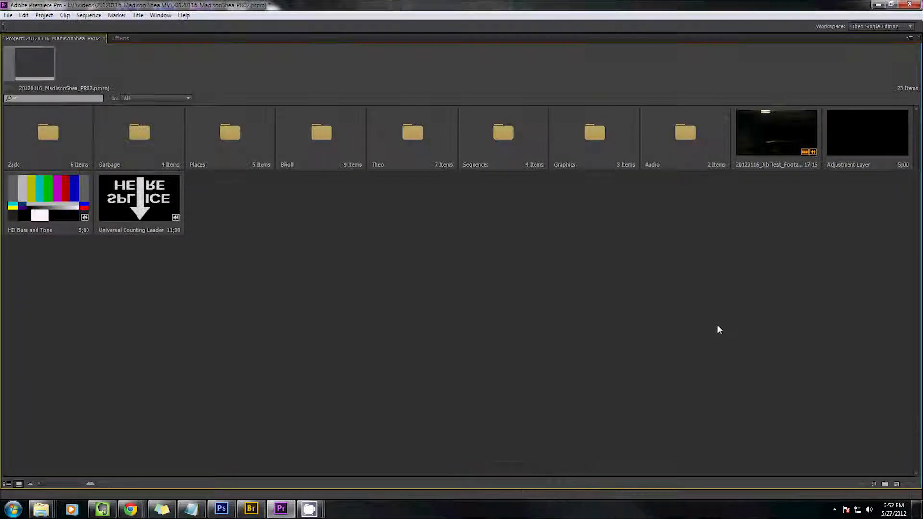
Step: Mark in and out points on the Jib Test_Footage thumbnail, and clear them again
{"action": "left_click", "coordinate": [781, 142]}
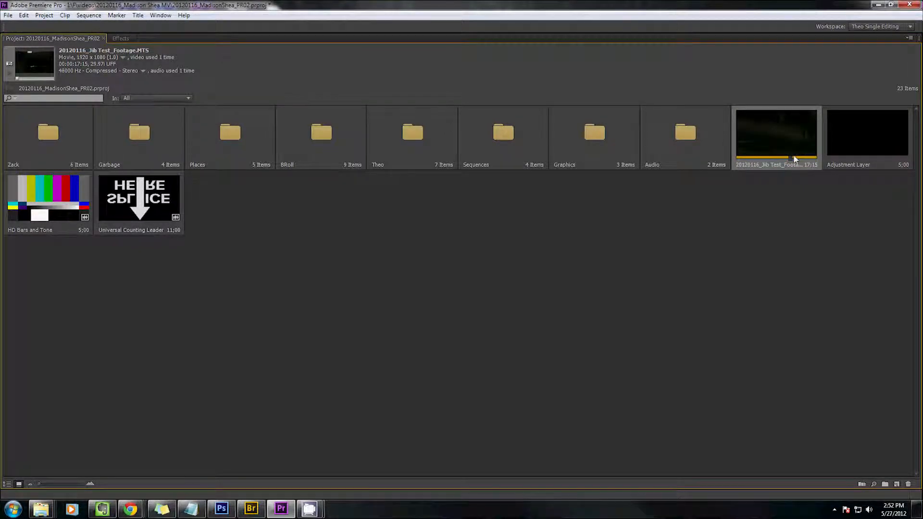
{"action": "key", "text": "i"}
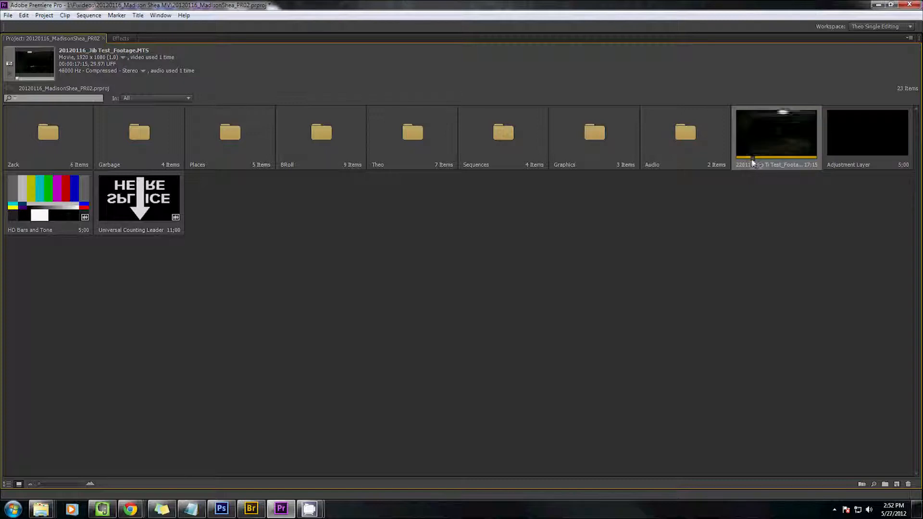
{"action": "key", "text": "o"}
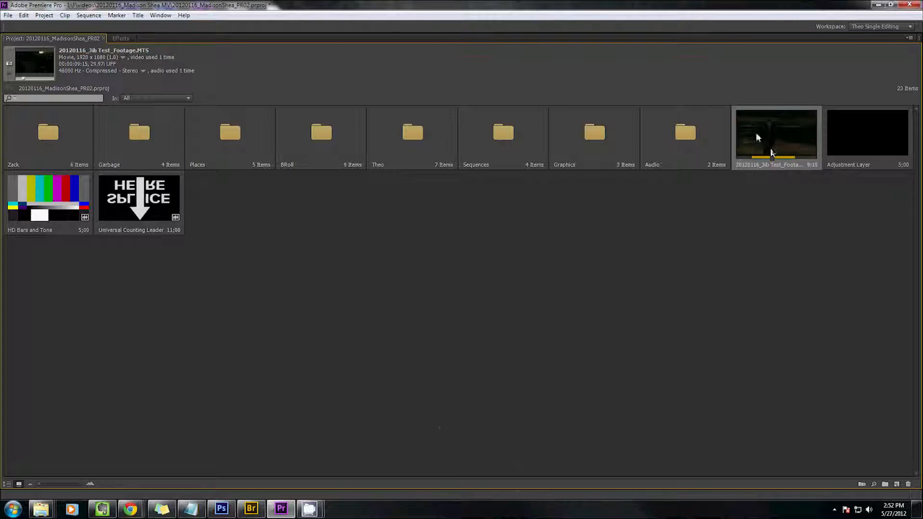
{"action": "key", "text": "ctrl+shift+x"}
{"action": "left_click", "coordinate": [621, 126]}
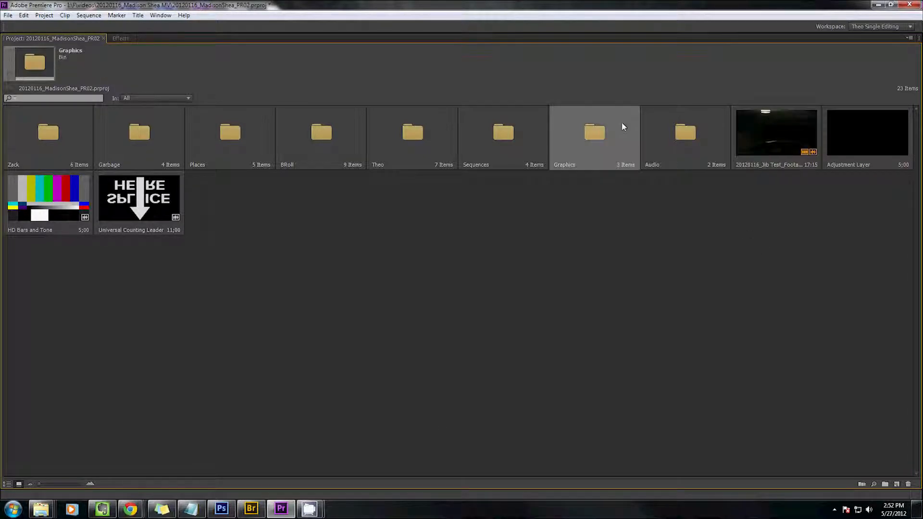
Step: Open the Theo bin in a floating window and skim through its clip thumbnails, including TheoBooth02
{"action": "double_click", "coordinate": [385, 148]}
{"action": "left_click_drag", "start_coordinate": [233, 57], "coordinate": [275, 42]}
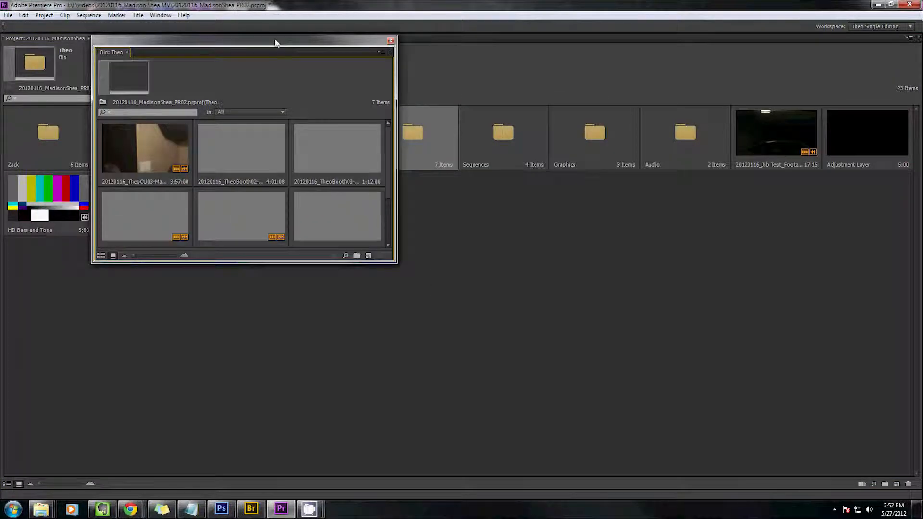
{"action": "left_click", "coordinate": [245, 143]}
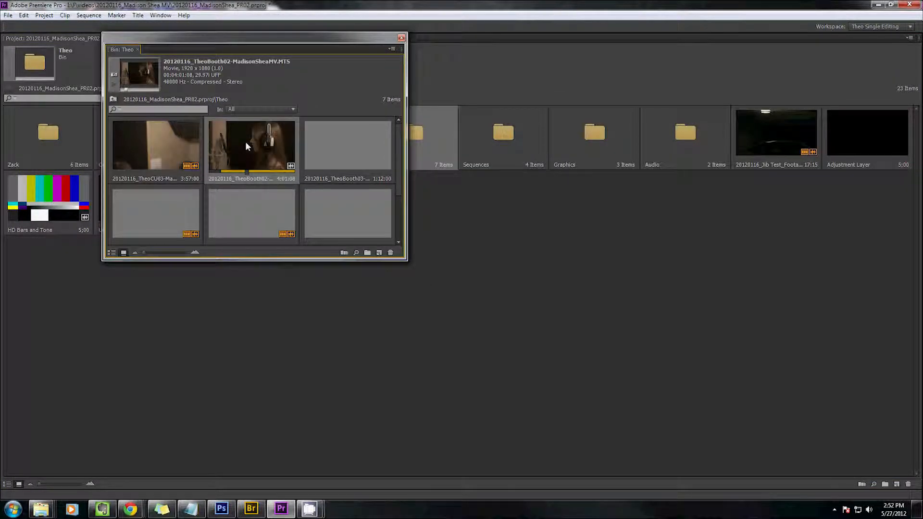
{"action": "scroll", "coordinate": [247, 160], "scroll_direction": "down", "scroll_amount": 2}
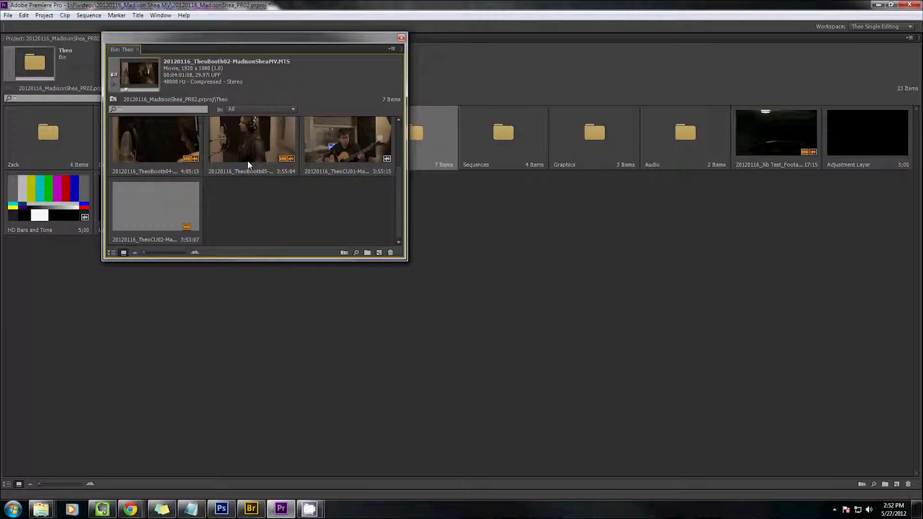
Step: Mark in and out points on the TheoCU01 clip for a 1:52:28 range and on the TheoCU02 clip for a 1:36:11 range
{"action": "left_click", "coordinate": [364, 142]}
{"action": "scroll", "coordinate": [351, 189], "scroll_direction": "up", "scroll_amount": 2}
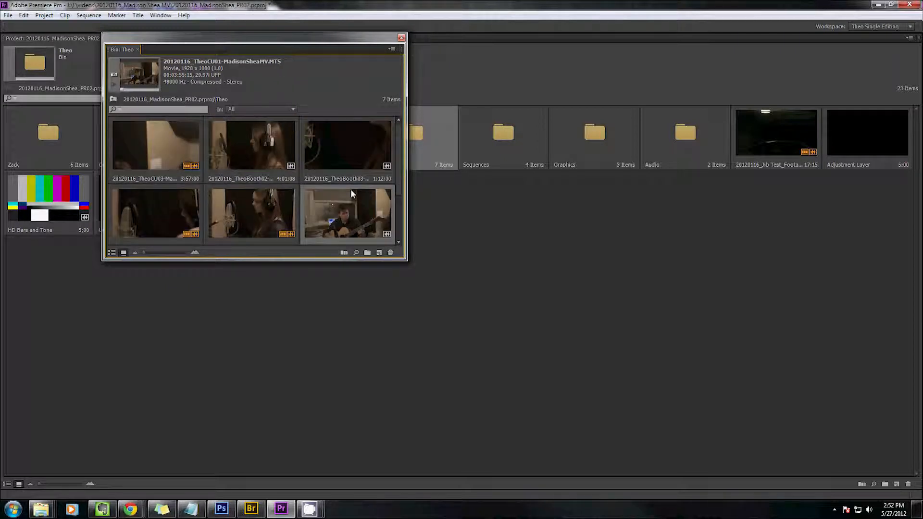
{"action": "scroll", "coordinate": [351, 189], "scroll_direction": "down", "scroll_amount": 2}
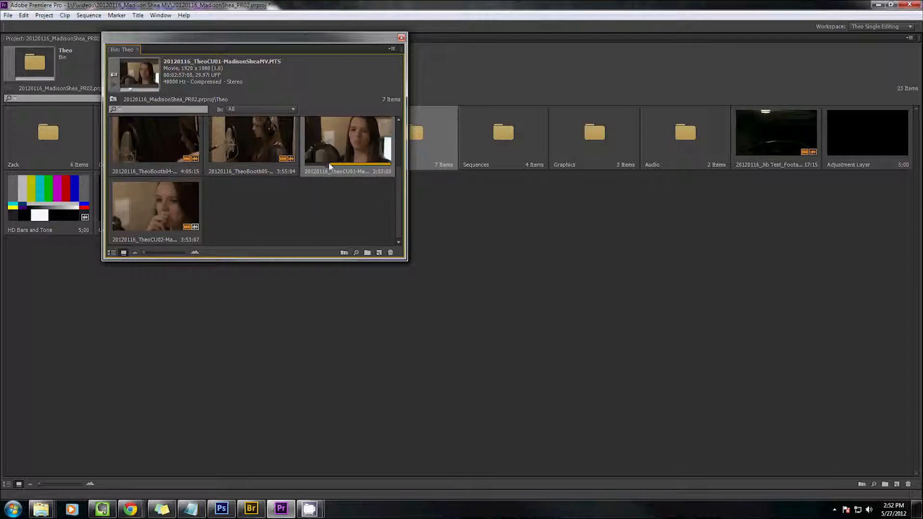
{"action": "left_click", "coordinate": [124, 239]}
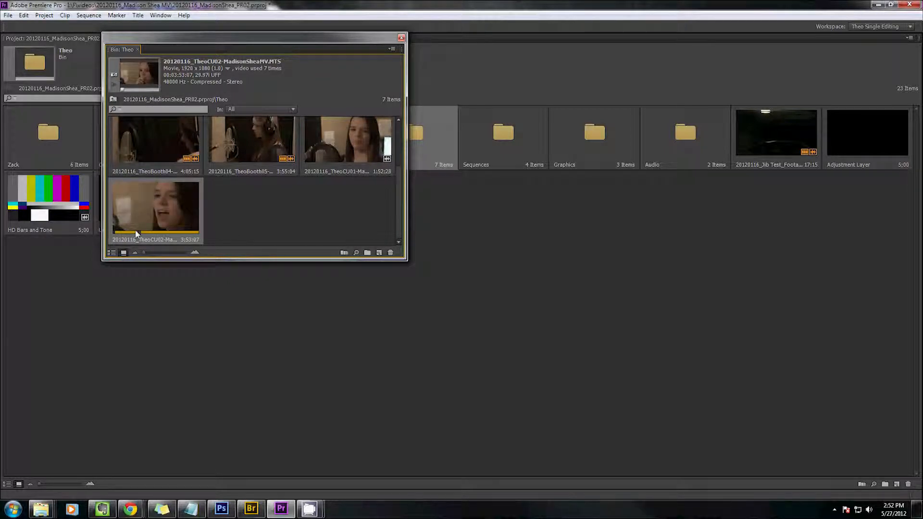
{"action": "left_click", "coordinate": [348, 190]}
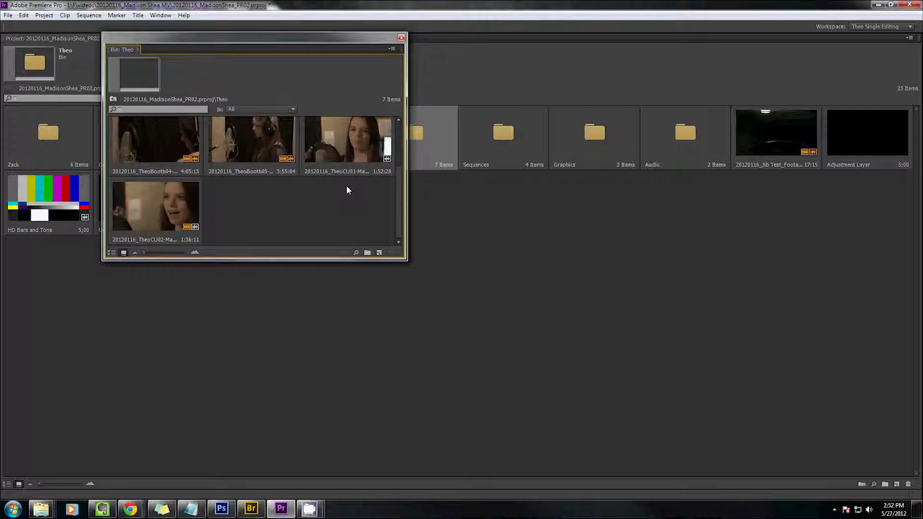
Step: Automate TheoCU01 and TheoCU02 to the MC-Studio-03-01 sequence in selection order, sequentially, using Overlay Edit, 30 frames of overlap and default transitions
{"action": "left_click", "coordinate": [348, 144]}
{"action": "left_click", "coordinate": [193, 211], "text": "ctrl"}
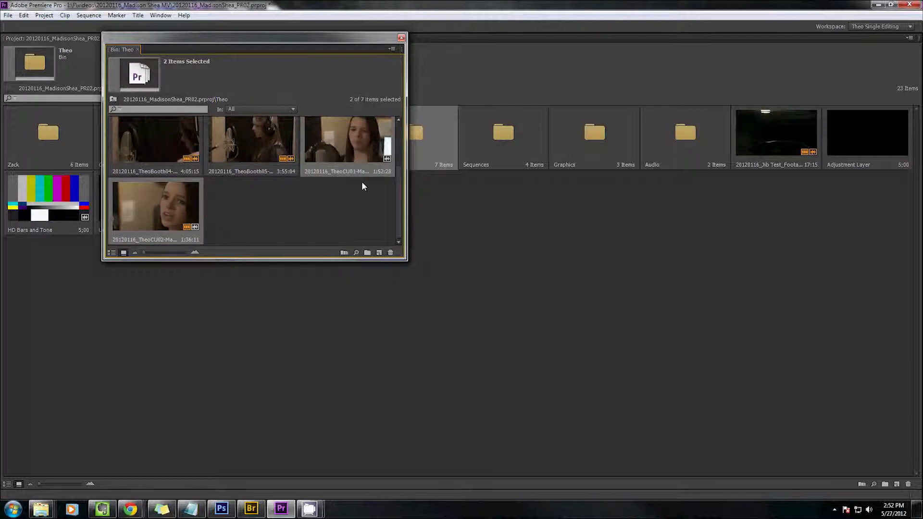
{"action": "left_click", "coordinate": [344, 253]}
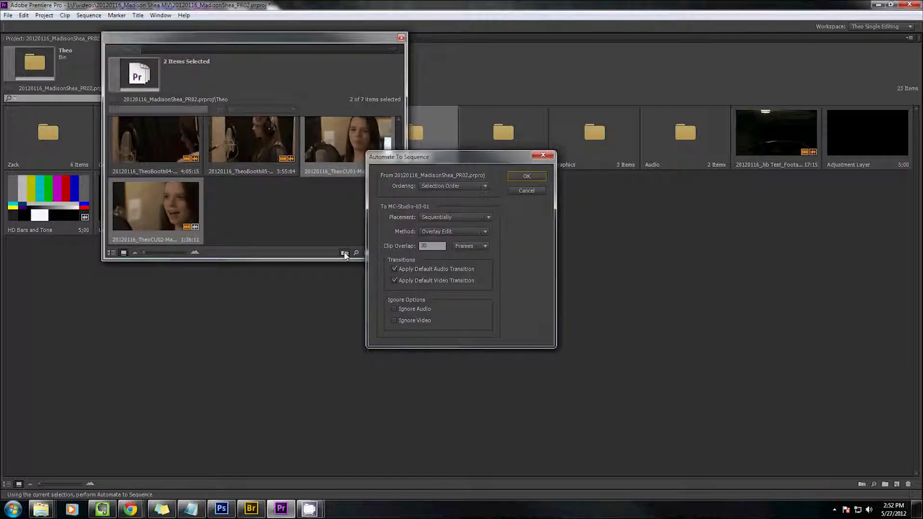
{"action": "left_click", "coordinate": [472, 185]}
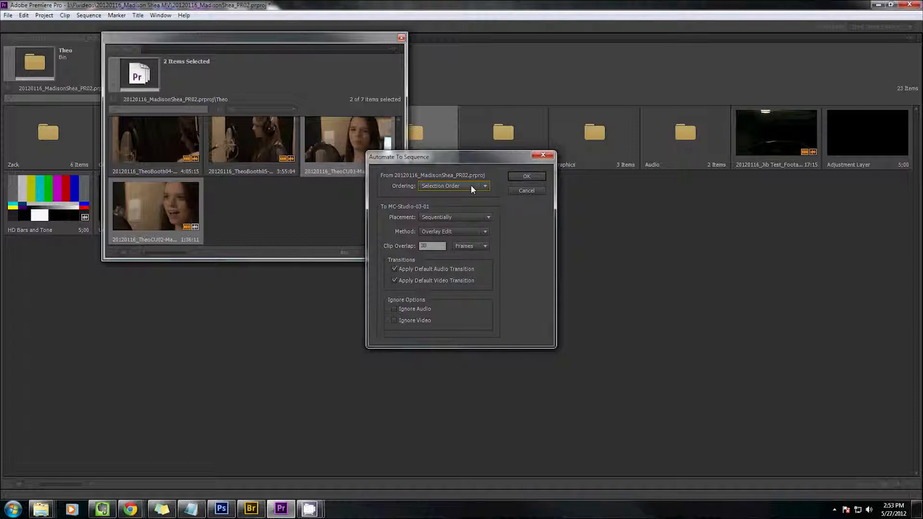
{"action": "left_click", "coordinate": [468, 216]}
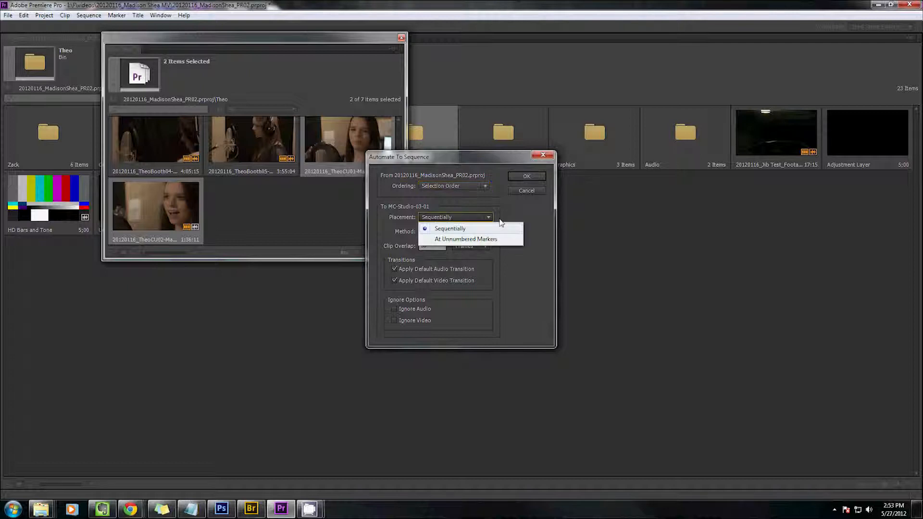
{"action": "left_click", "coordinate": [476, 219]}
{"action": "key", "text": "Tab"}
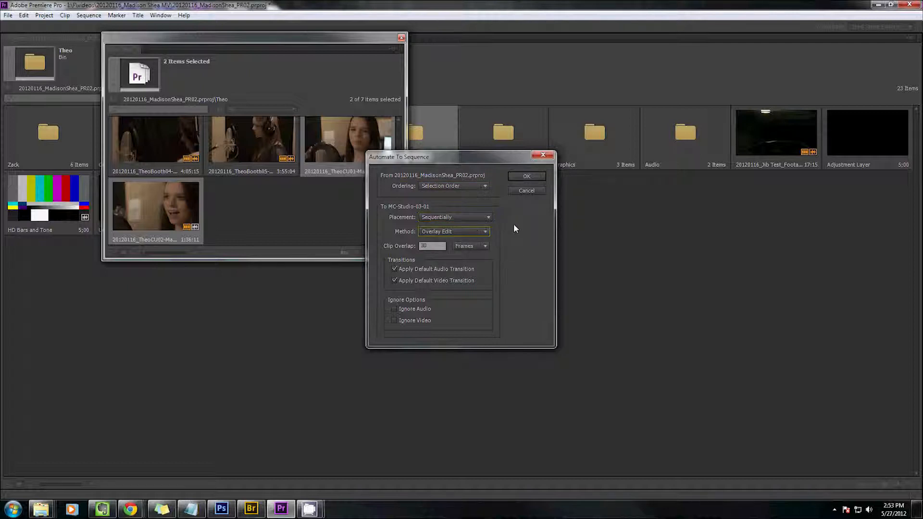
{"action": "left_click", "coordinate": [481, 246]}
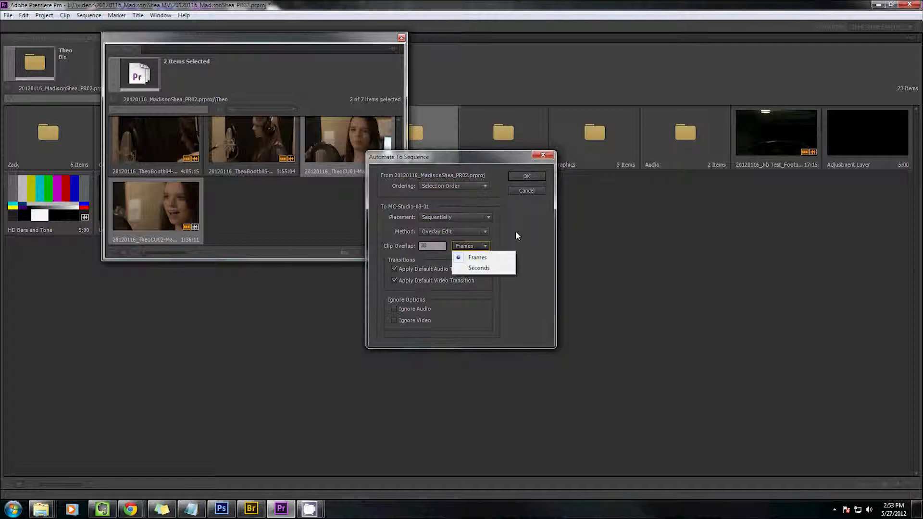
{"action": "left_click", "coordinate": [515, 233]}
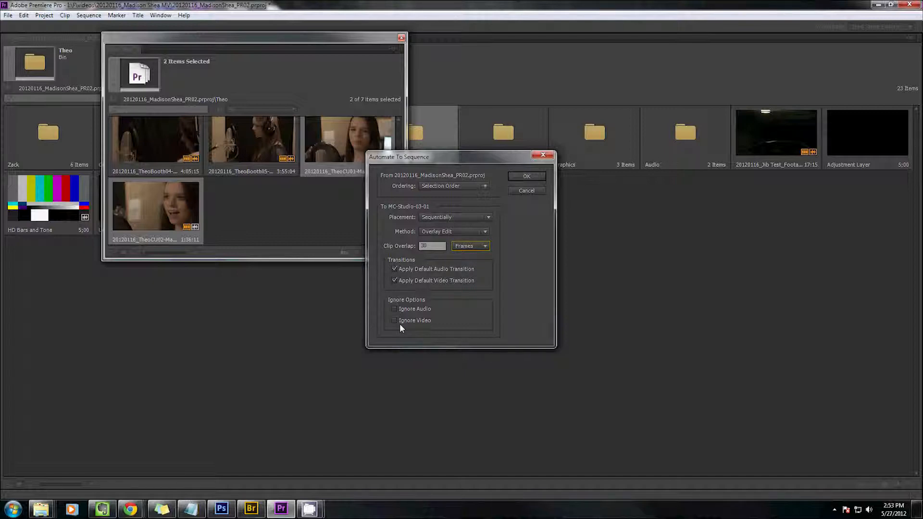
{"action": "left_click", "coordinate": [527, 177]}
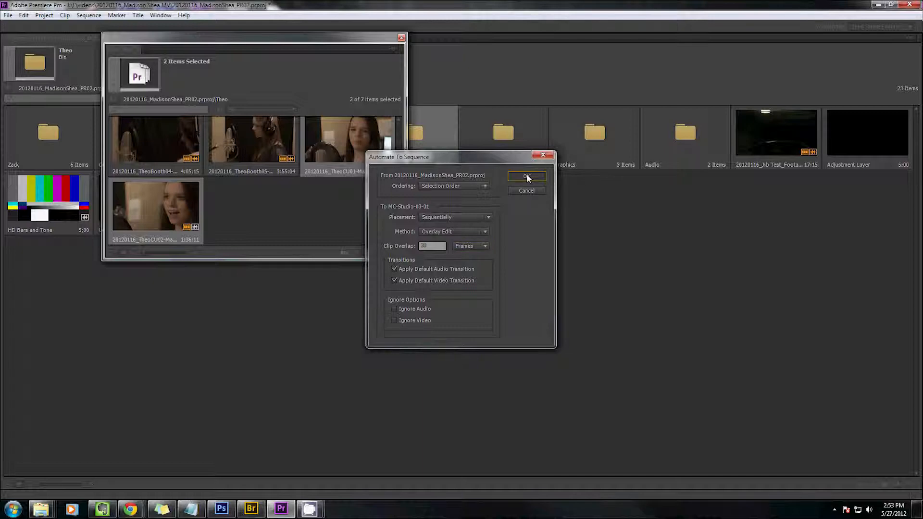
Step: Close the Theo bin window, and restore the Project panel to its normal size in icon view
{"action": "left_click", "coordinate": [402, 38]}
{"action": "left_click", "coordinate": [374, 251]}
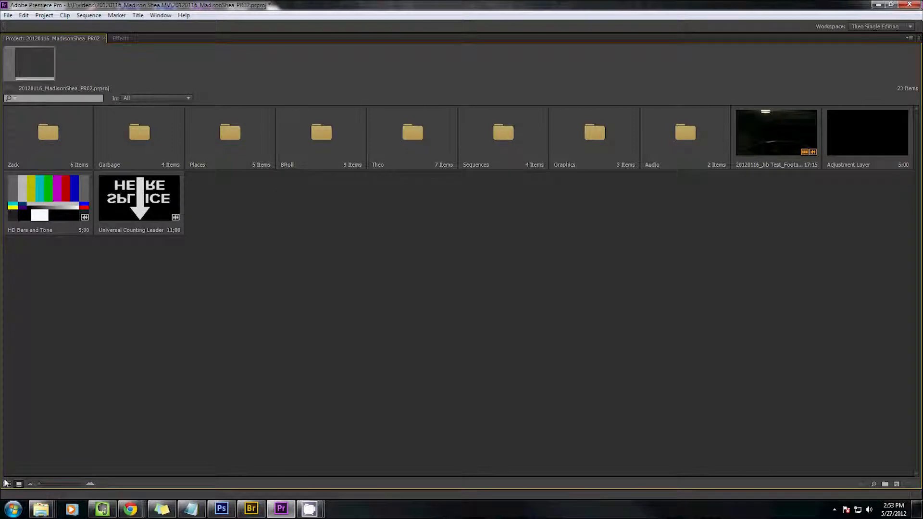
{"action": "left_click", "coordinate": [7, 483]}
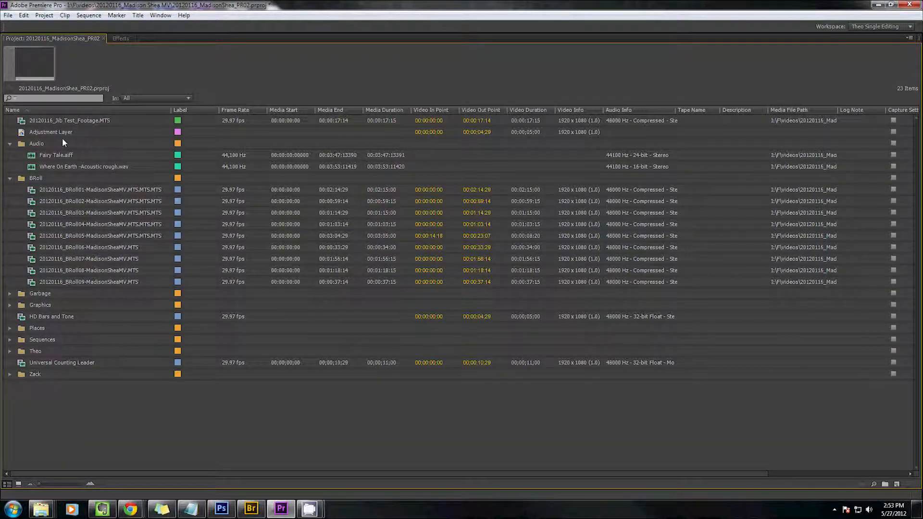
{"action": "left_click", "coordinate": [18, 483]}
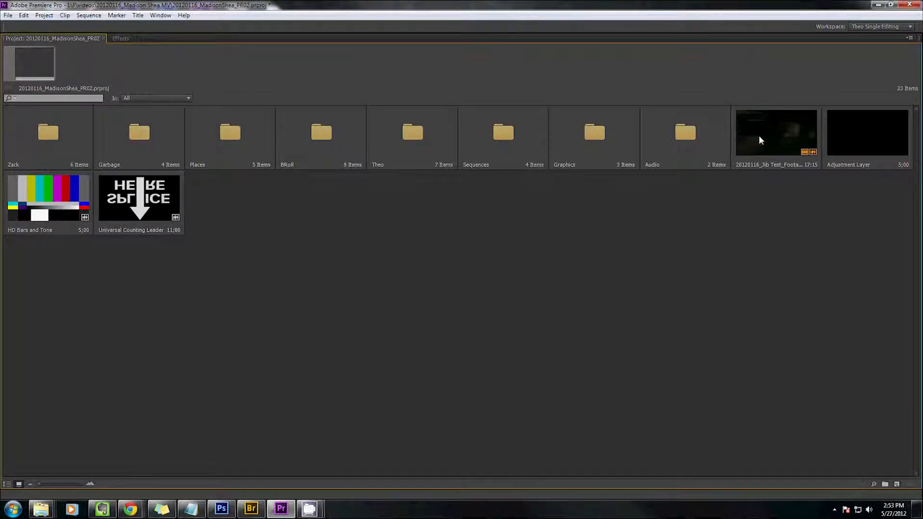
{"action": "key", "text": "grave"}
Step: Open the Theo bin from the Project panel and dock it beside the Project and Effects panels
{"action": "scroll", "coordinate": [188, 231], "scroll_direction": "down", "scroll_amount": 2}
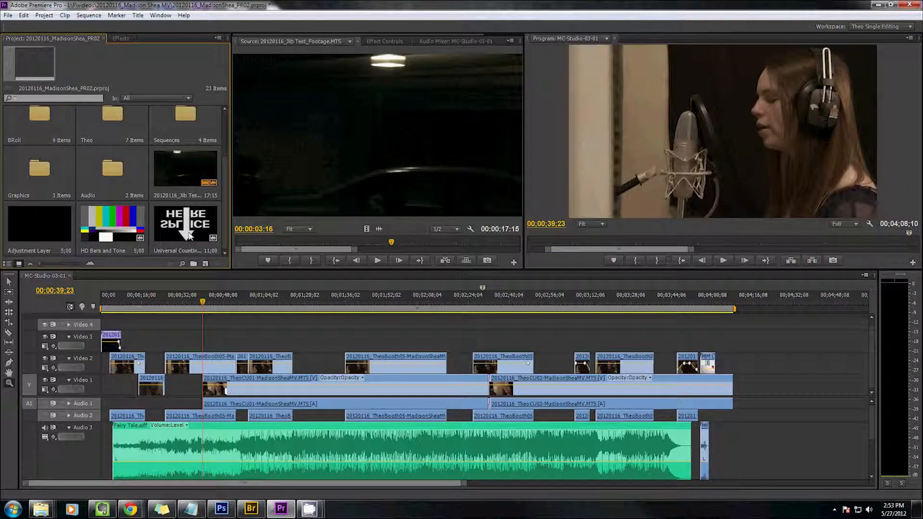
{"action": "scroll", "coordinate": [187, 236], "scroll_direction": "up", "scroll_amount": 2}
{"action": "double_click", "coordinate": [109, 189]}
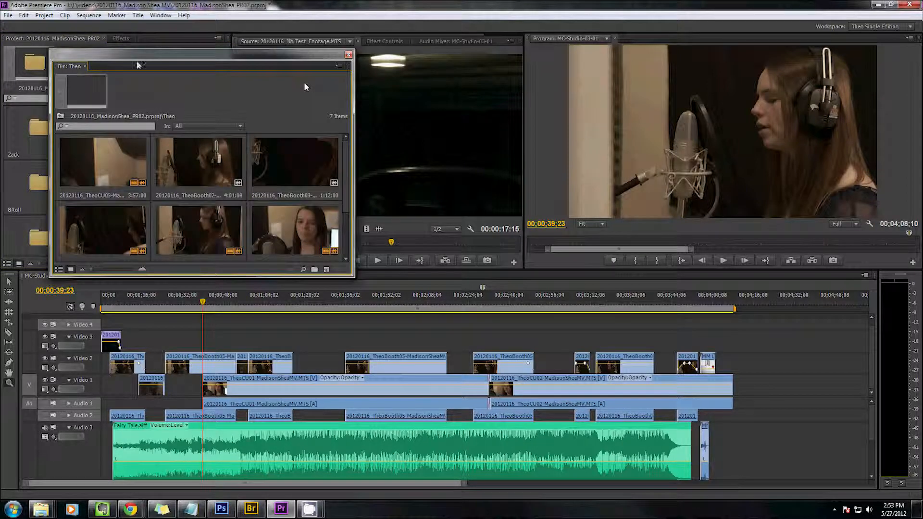
{"action": "left_click_drag", "start_coordinate": [303, 55], "coordinate": [409, 69]}
{"action": "left_click_drag", "start_coordinate": [166, 81], "coordinate": [107, 162]}
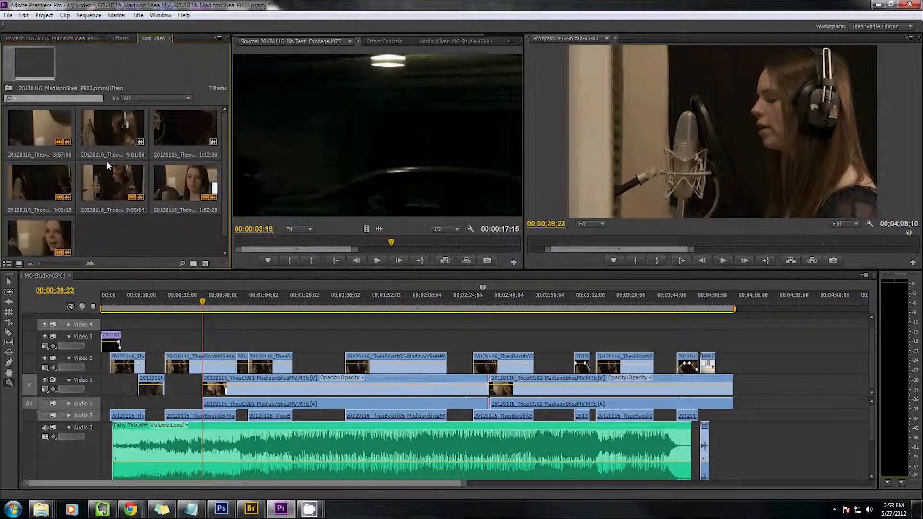
{"action": "scroll", "coordinate": [111, 173], "scroll_direction": "down", "scroll_amount": 1}
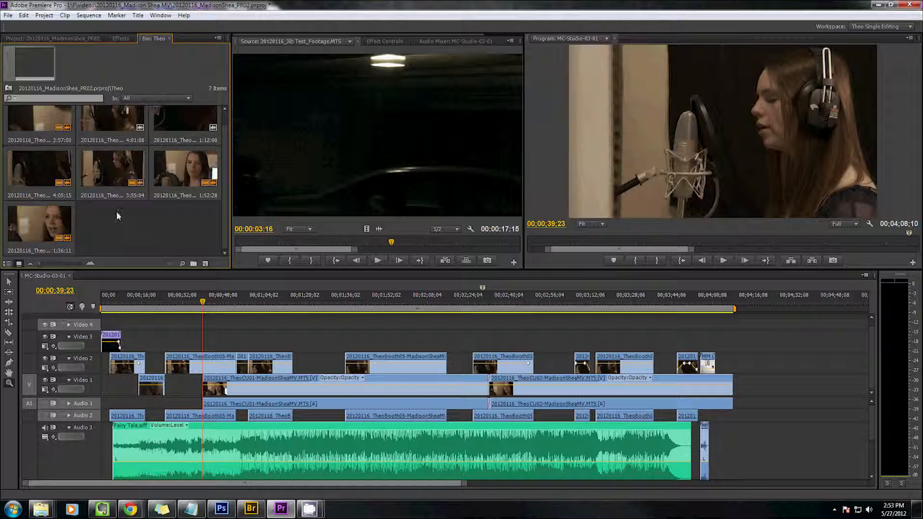
{"action": "scroll", "coordinate": [116, 212], "scroll_direction": "up", "scroll_amount": 1}
Step: Close the docked Theo bin, and show the Project panel as a list with items at the smallest zoom size
{"action": "left_click", "coordinate": [121, 38]}
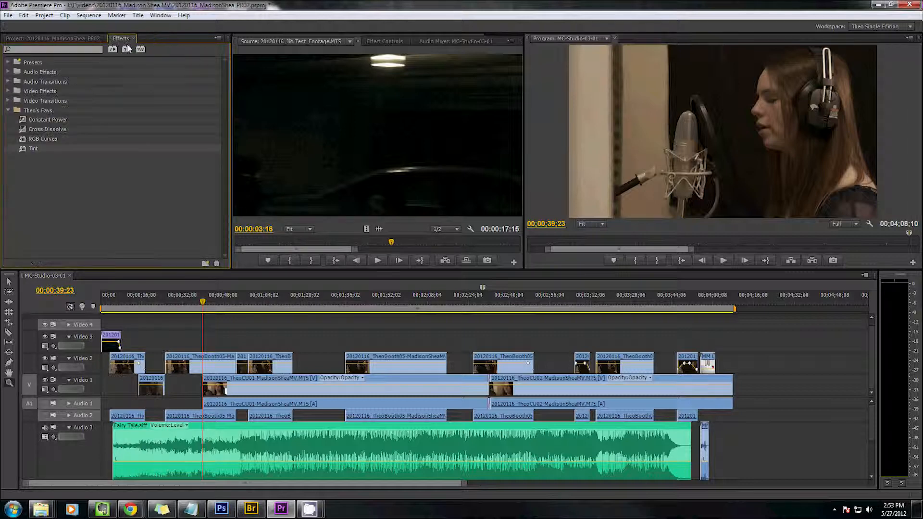
{"action": "left_click", "coordinate": [61, 39]}
{"action": "scroll", "coordinate": [79, 140], "scroll_direction": "down", "scroll_amount": 3}
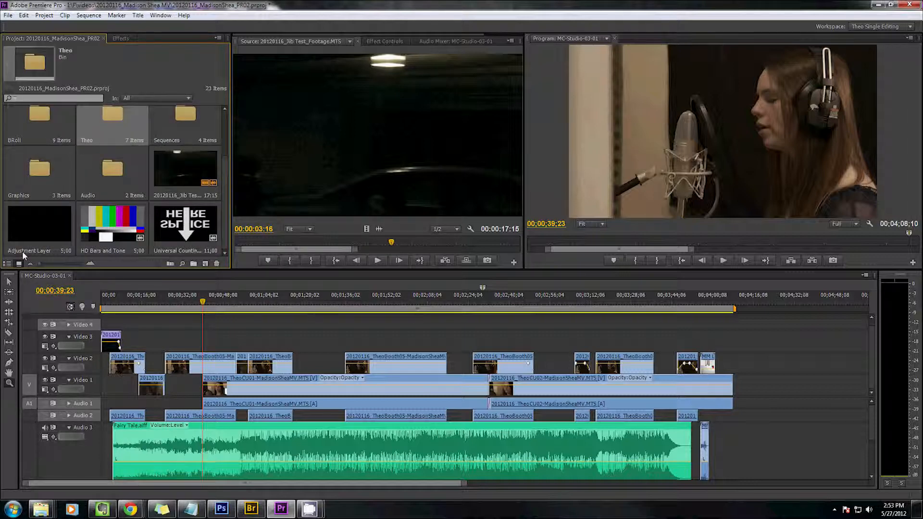
{"action": "mouse_move", "coordinate": [42, 264]}
{"action": "left_mouse_down"}
{"action": "mouse_move", "coordinate": [58, 261]}
{"action": "mouse_move", "coordinate": [38, 265]}
{"action": "left_mouse_up"}
{"action": "left_click", "coordinate": [8, 263]}
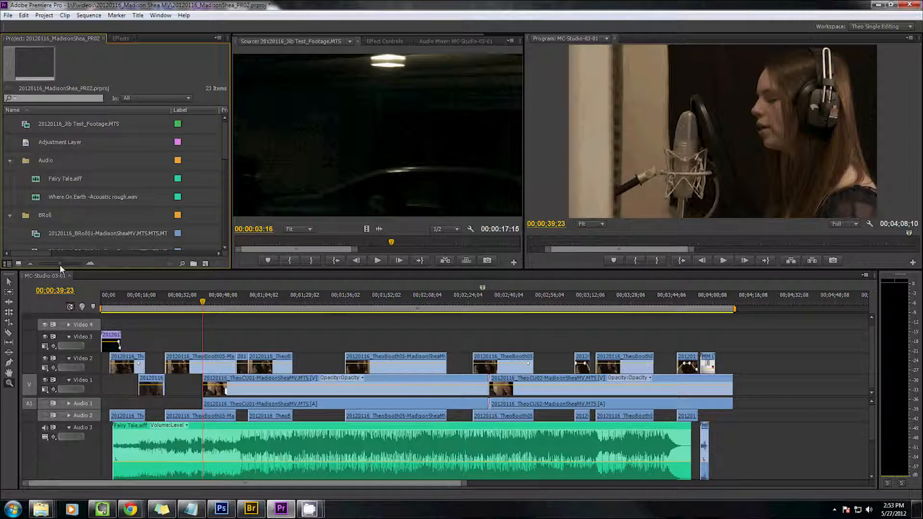
{"action": "left_click_drag", "start_coordinate": [60, 264], "coordinate": [38, 265]}
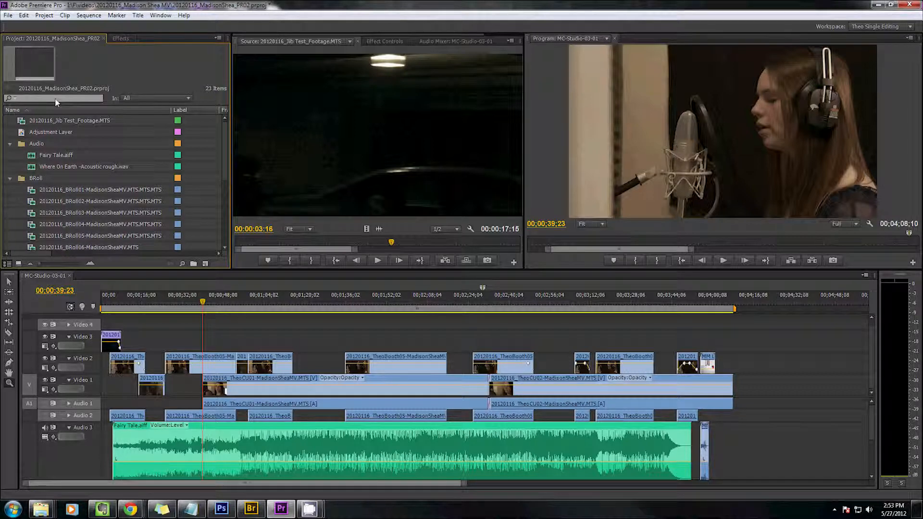
Step: Open the project Find dialog, try Video In Point as the first search column, and return it to Name
{"action": "key", "text": "ctrl+f"}
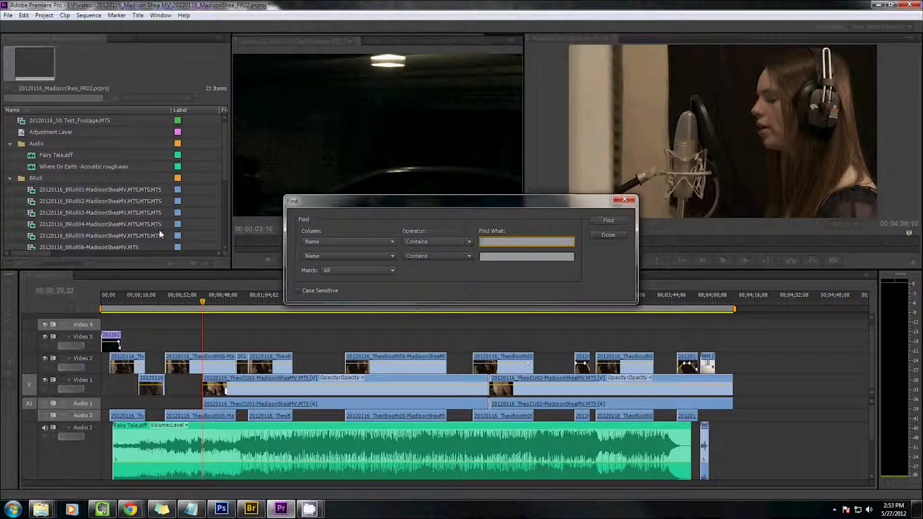
{"action": "left_click", "coordinate": [382, 242]}
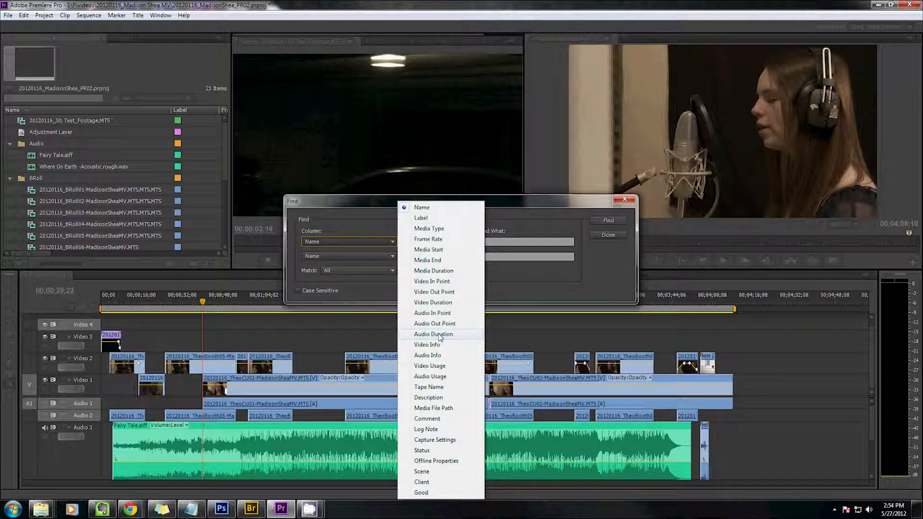
{"action": "left_click", "coordinate": [449, 283]}
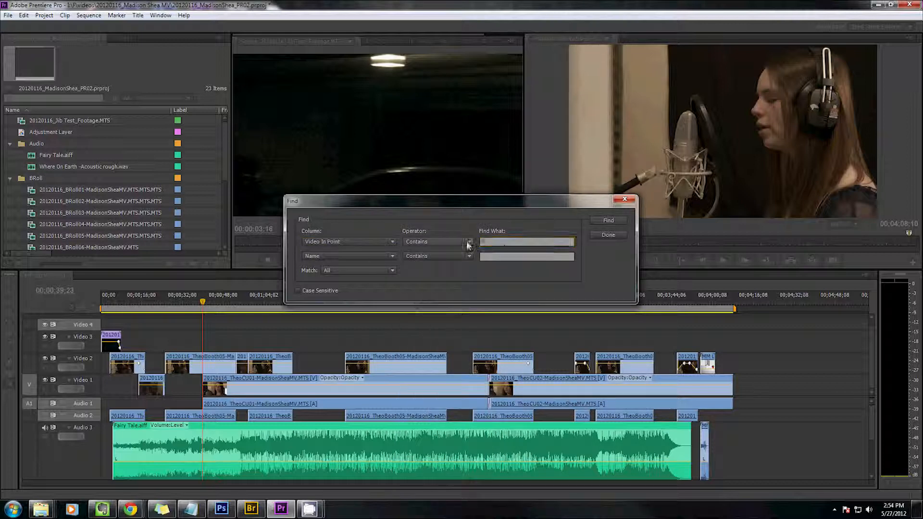
{"action": "left_click", "coordinate": [485, 243]}
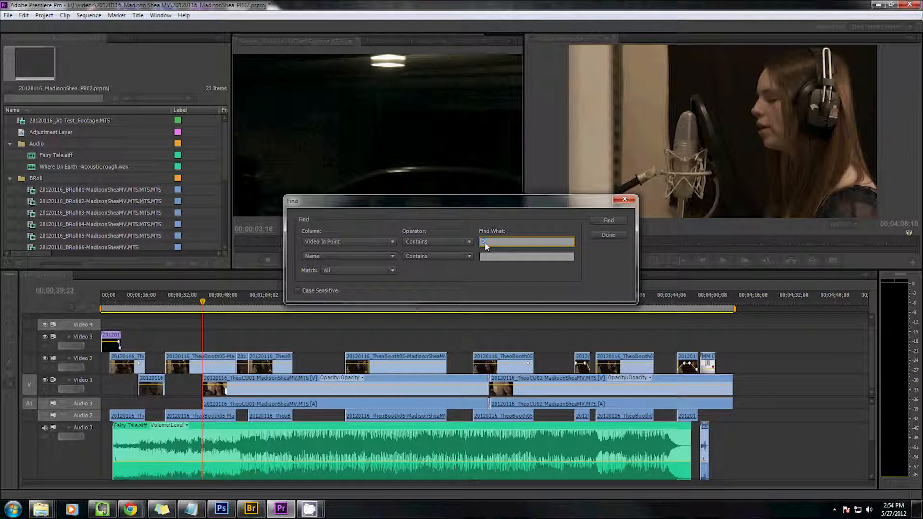
{"action": "left_click", "coordinate": [390, 241]}
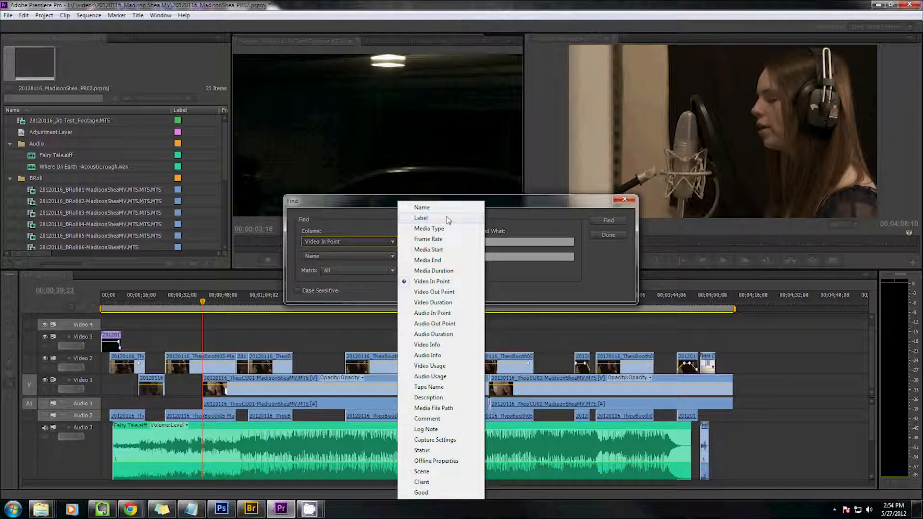
{"action": "left_click", "coordinate": [421, 207]}
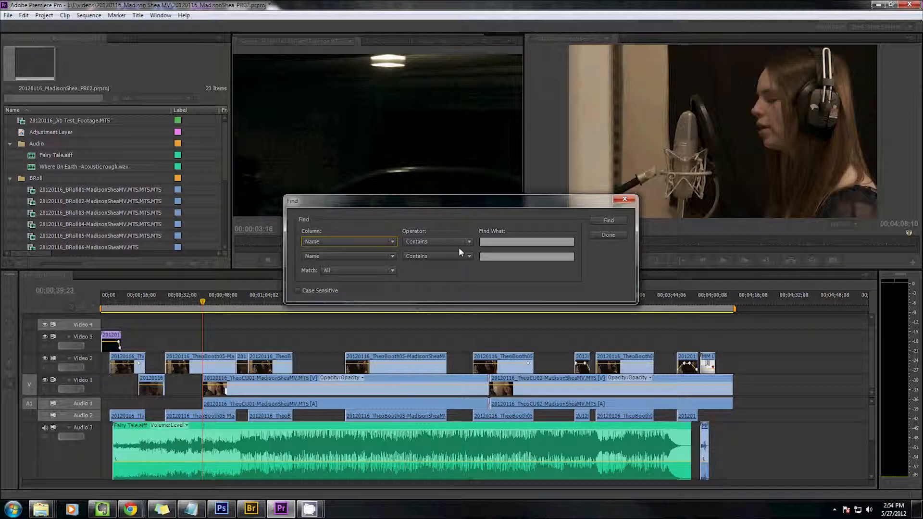
Step: Set the first Find criterion to Comment contains "Birds"
{"action": "left_click", "coordinate": [377, 242]}
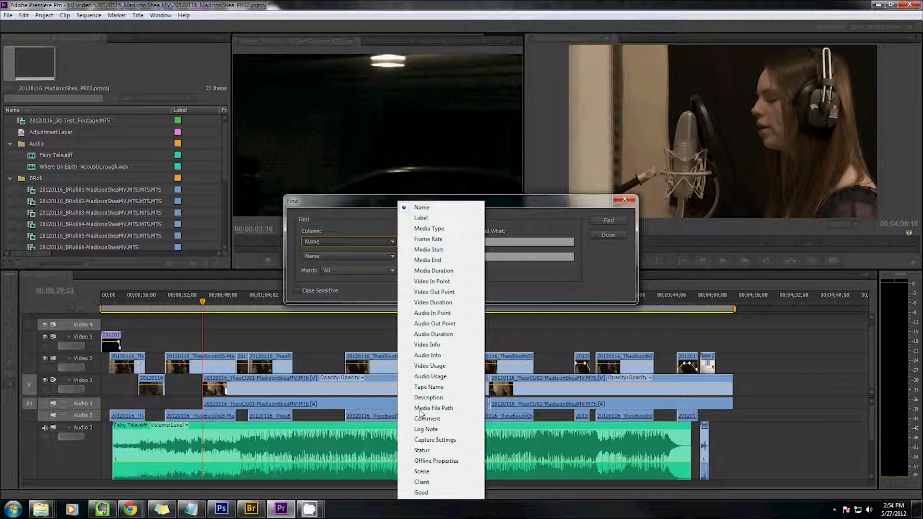
{"action": "left_click", "coordinate": [432, 420]}
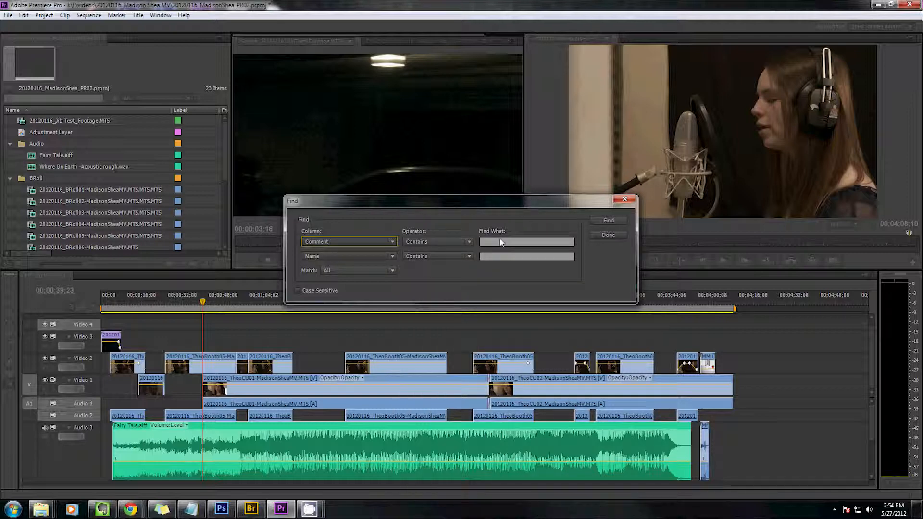
{"action": "left_click", "coordinate": [446, 241]}
{"action": "left_click", "coordinate": [495, 243]}
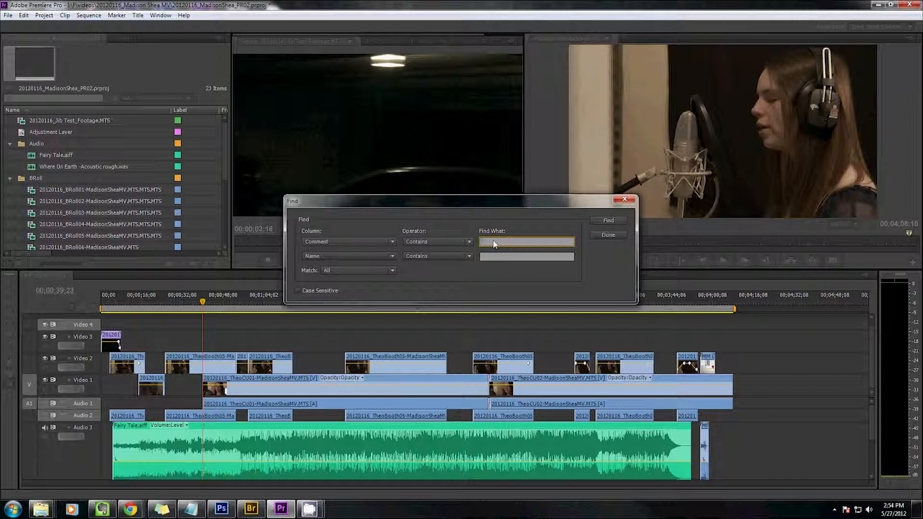
{"action": "type", "text": "Birds"}
Step: Set the second Find criterion to Frame Rate contains 25 with Match set to All, and close the dialog without searching
{"action": "left_click", "coordinate": [381, 257]}
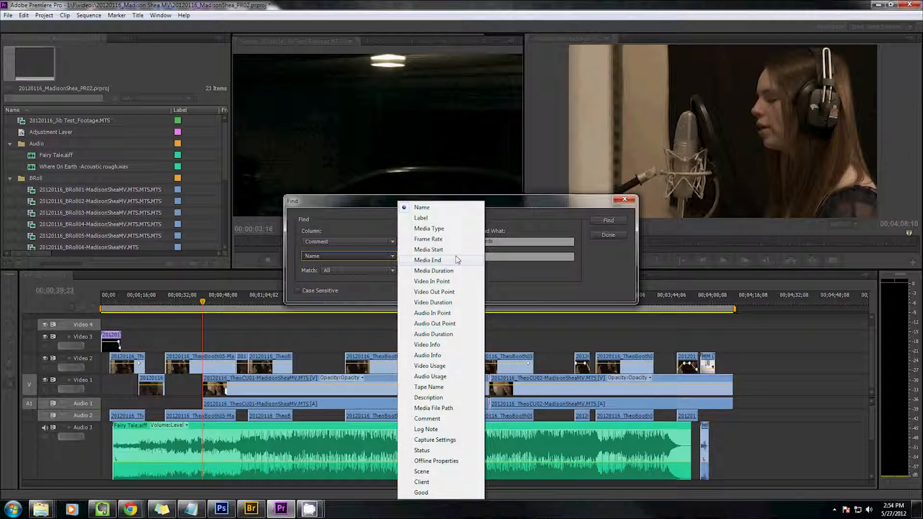
{"action": "left_click", "coordinate": [428, 239]}
{"action": "left_click", "coordinate": [489, 255]}
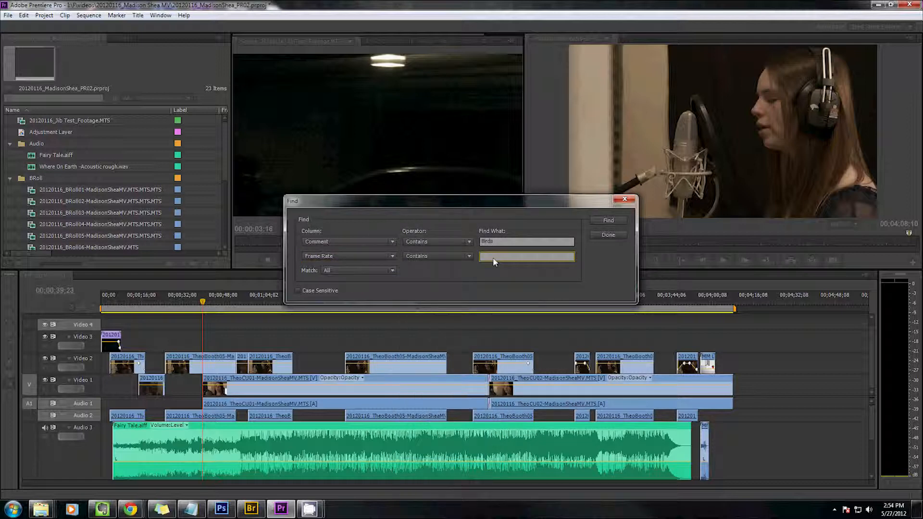
{"action": "type", "text": "25"}
{"action": "left_click", "coordinate": [469, 272]}
{"action": "left_click", "coordinate": [387, 276]}
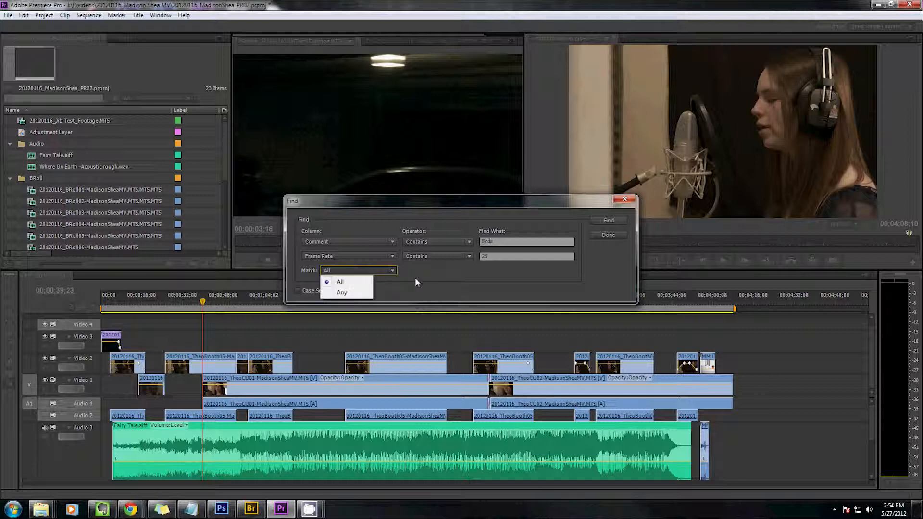
{"action": "left_click", "coordinate": [415, 279]}
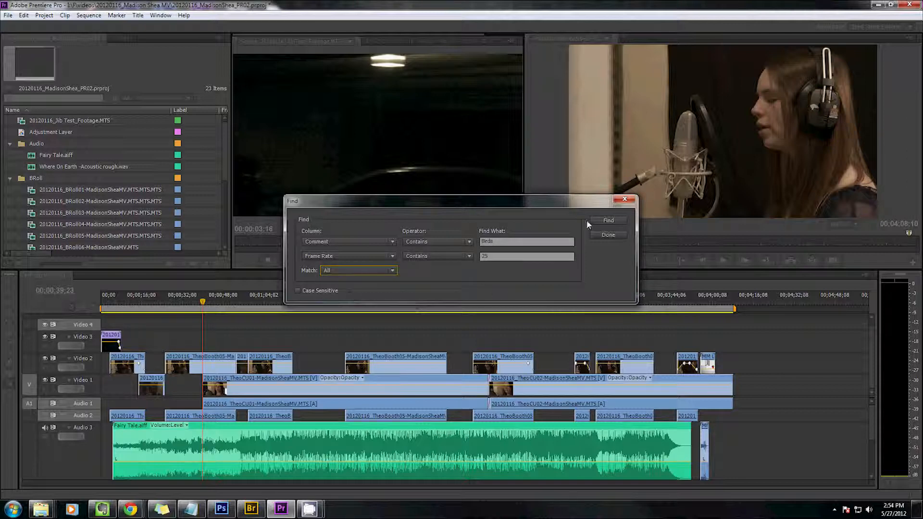
{"action": "left_click", "coordinate": [624, 199]}
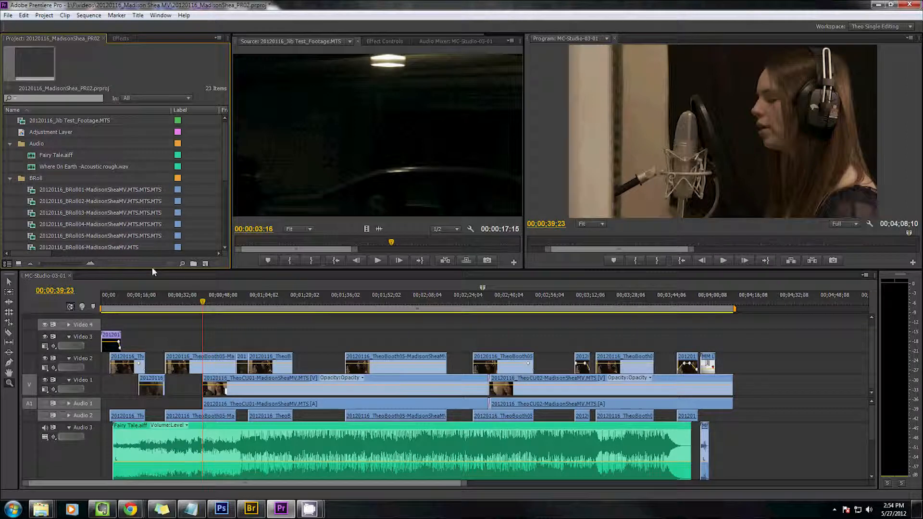
Step: Start a new sequence, compare its presets and settings, and choose the Custom editing mode
{"action": "left_click", "coordinate": [206, 265]}
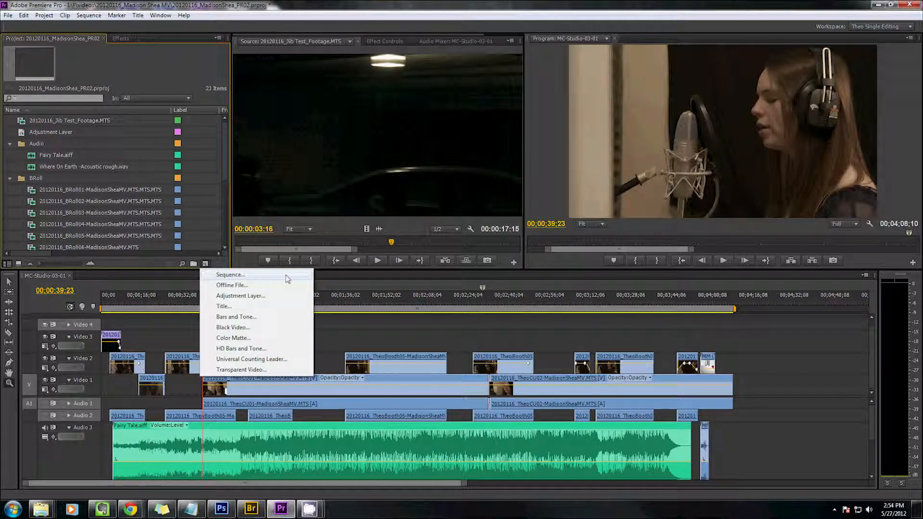
{"action": "left_click", "coordinate": [287, 279]}
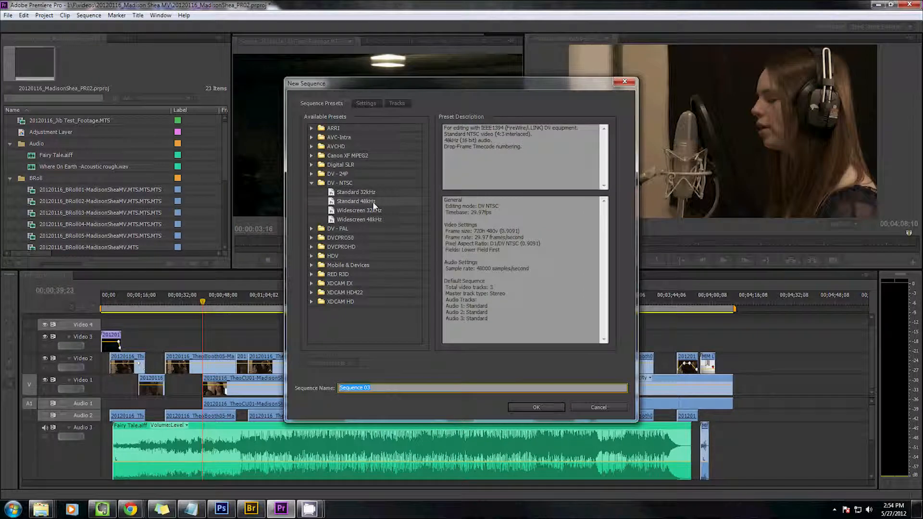
{"action": "left_click", "coordinate": [365, 104]}
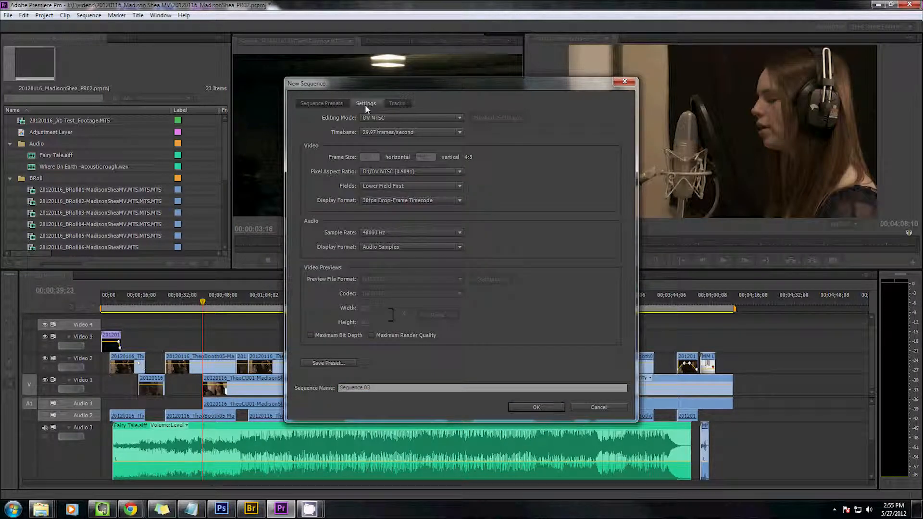
{"action": "left_click", "coordinate": [324, 103]}
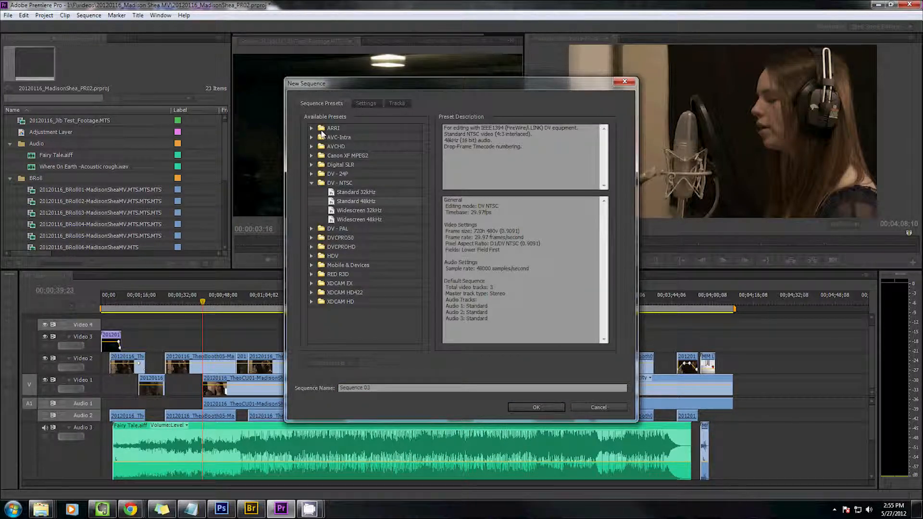
{"action": "left_click", "coordinate": [366, 103]}
{"action": "left_click", "coordinate": [385, 118]}
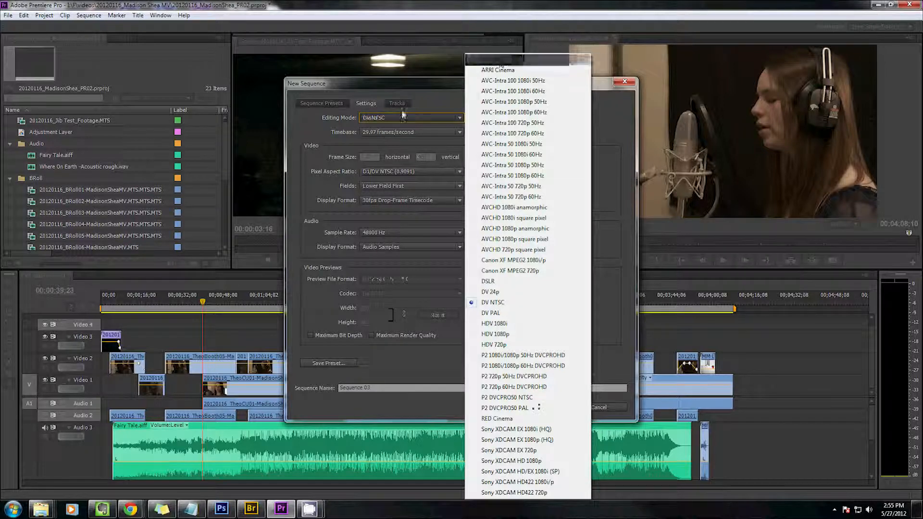
{"action": "left_click", "coordinate": [491, 60]}
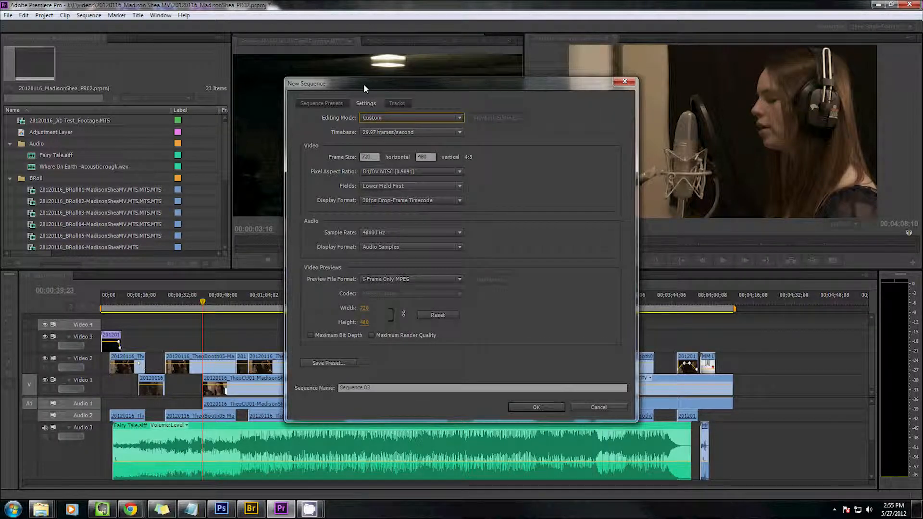
Step: Set the new sequence's frame size to 1920 by 1080 with Square Pixels (1.0), and cancel its creation
{"action": "left_click", "coordinate": [375, 158]}
{"action": "type", "text": "19"}
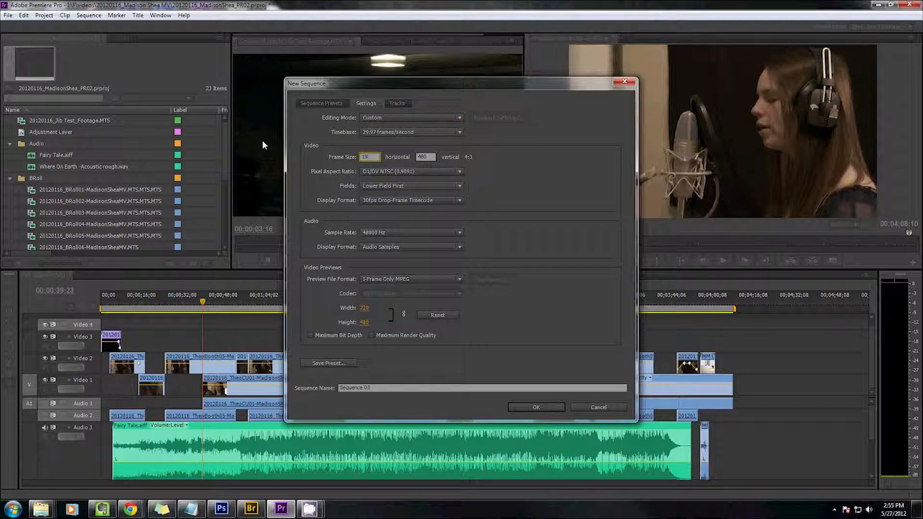
{"action": "type", "text": "20"}
{"action": "key", "text": "Tab"}
{"action": "type", "text": "1080"}
{"action": "key", "text": "Tab"}
{"action": "left_click", "coordinate": [432, 172]}
{"action": "left_click", "coordinate": [435, 182]}
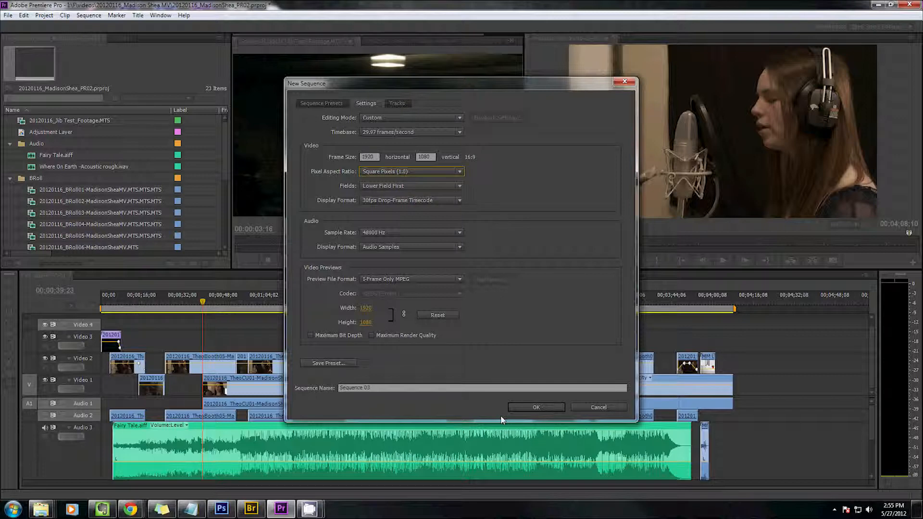
{"action": "left_click", "coordinate": [584, 406]}
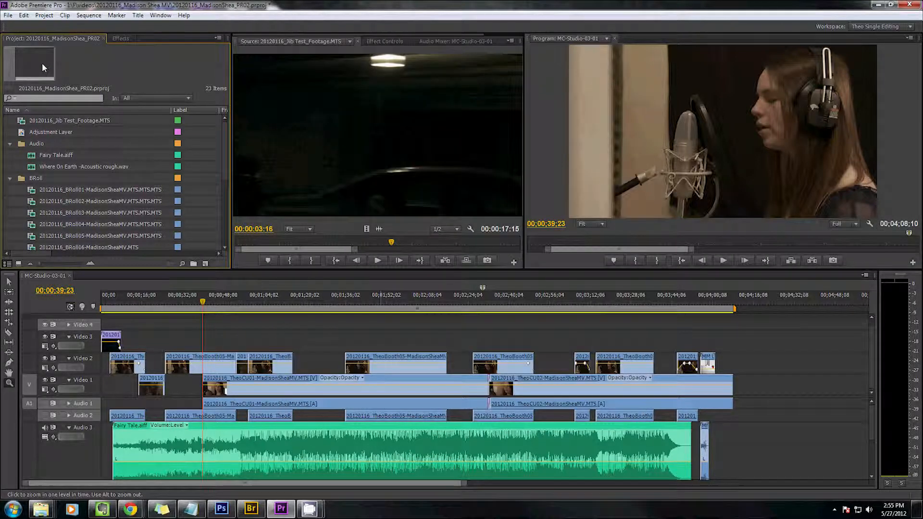
Step: Create a sequence matching the 20120116_Jib Test_Footage.MTS clip, and play its opening in the timeline
{"action": "left_click", "coordinate": [50, 119]}
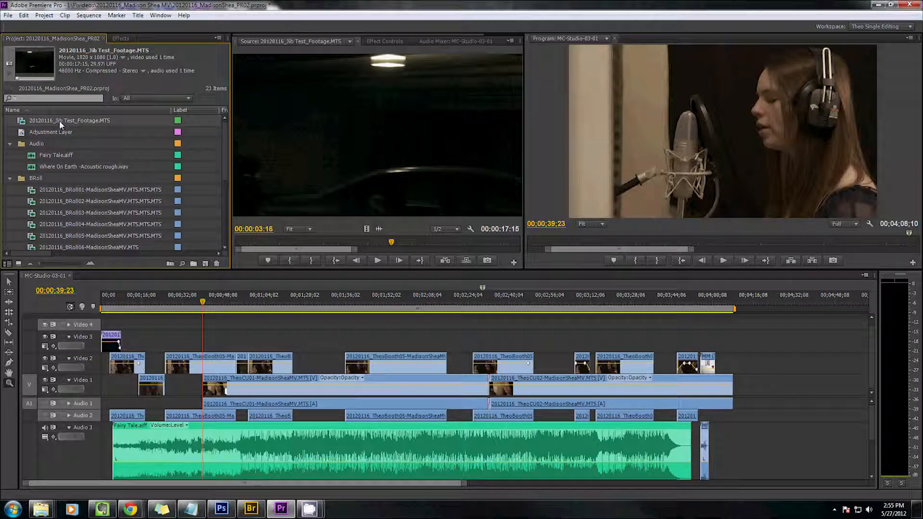
{"action": "left_click_drag", "start_coordinate": [207, 264], "coordinate": [206, 264]}
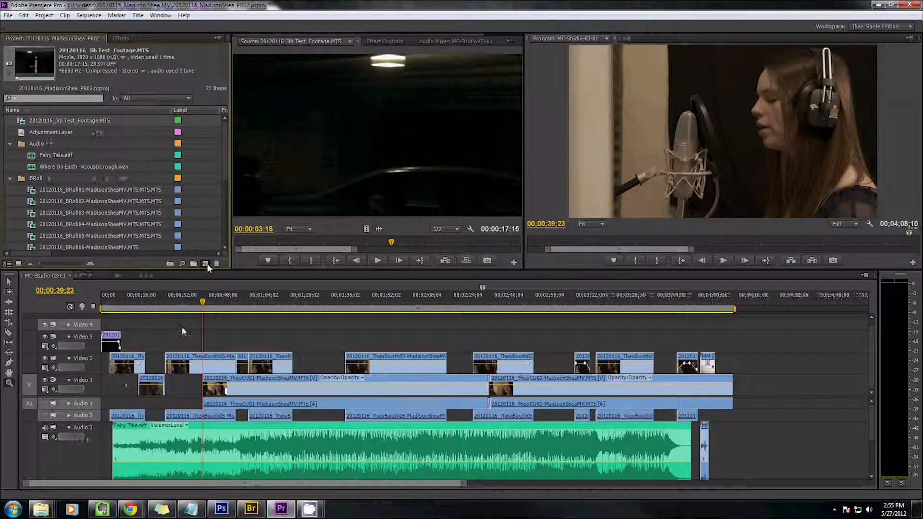
{"action": "key", "text": "space"}
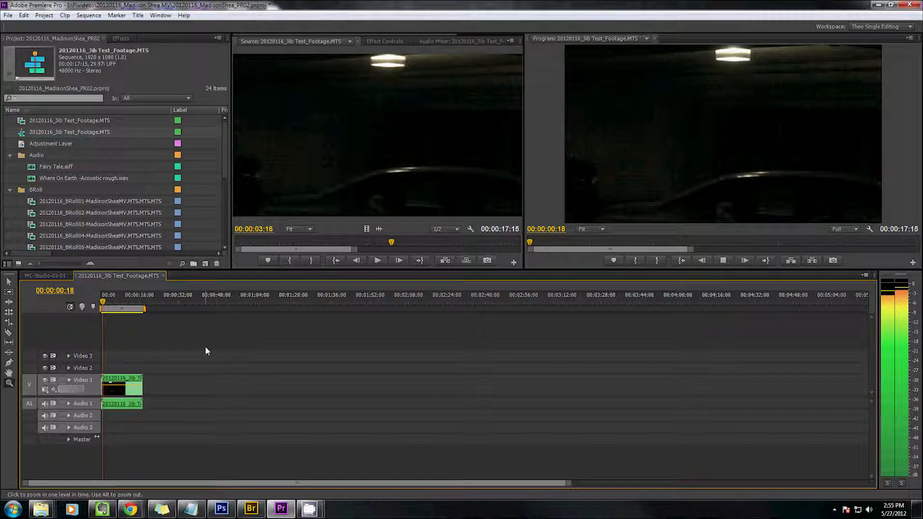
{"action": "key", "text": "space"}
{"action": "key", "text": "equal"}
{"action": "key", "text": "equal"}
{"action": "key", "text": "equal"}
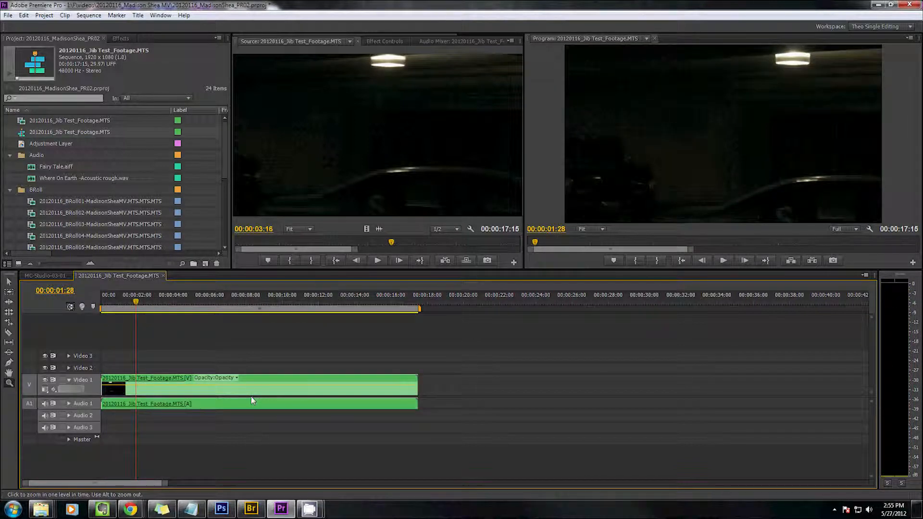
Step: Delete the 20120116_Jib Test_Footage.MTS sequence from the project, keeping the source clip
{"action": "left_click", "coordinate": [252, 399]}
{"action": "left_click", "coordinate": [296, 382]}
{"action": "left_click", "coordinate": [38, 129]}
{"action": "key", "text": "Delete"}
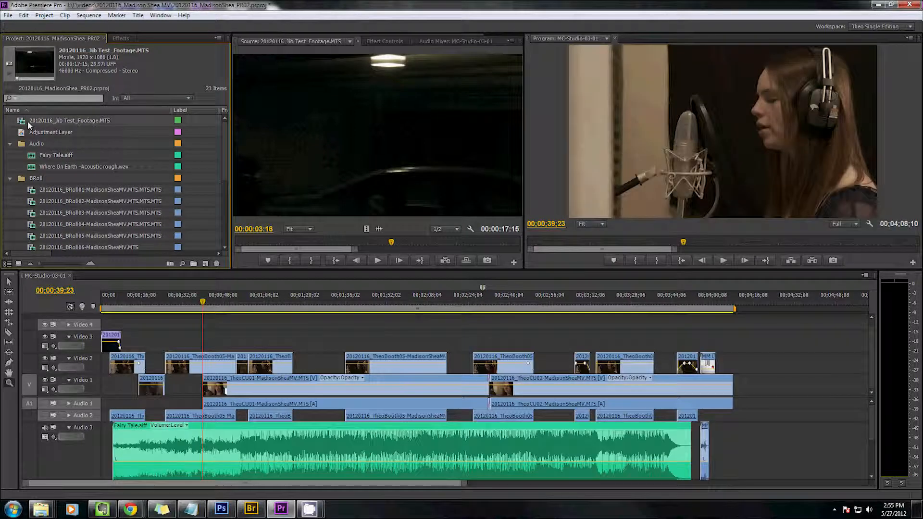
Step: Create a 1920 by 1080 adjustment layer at 29.97fps Drop-Frame with Square Pixels (1.0)
{"action": "left_click", "coordinate": [201, 266]}
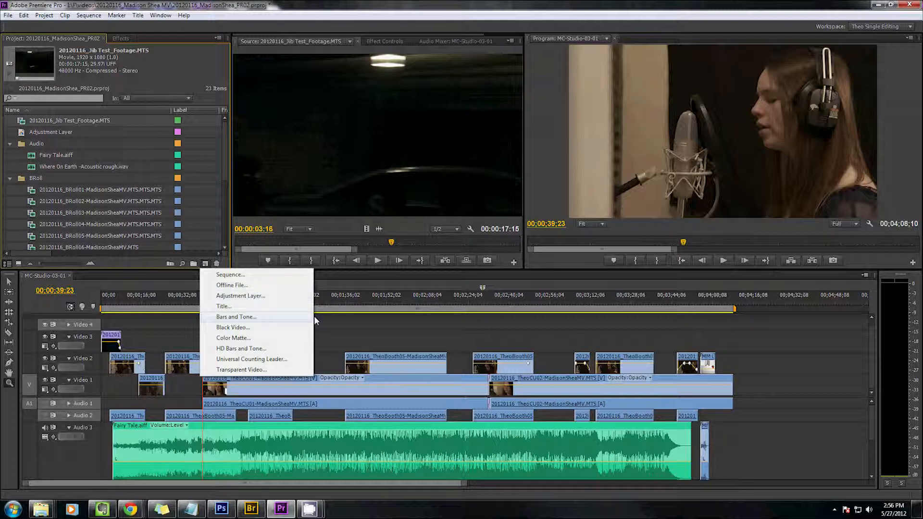
{"action": "left_click", "coordinate": [268, 297]}
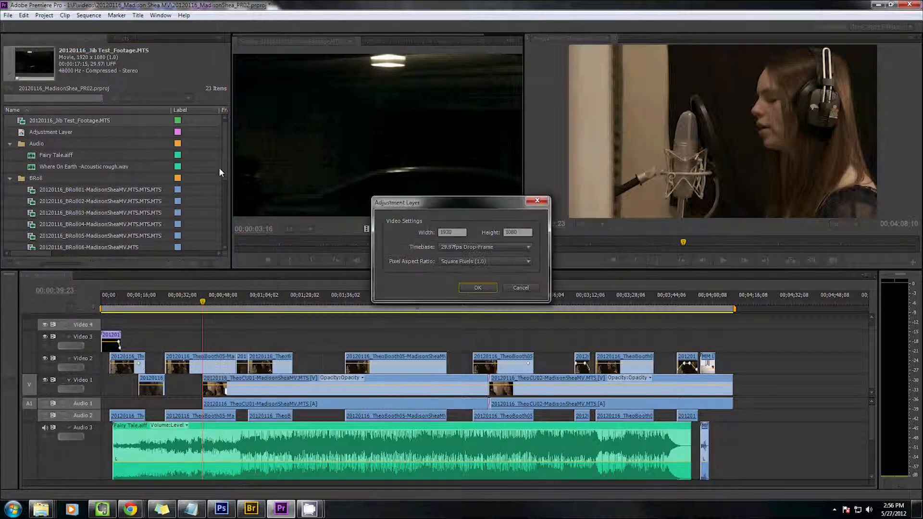
{"action": "left_click", "coordinate": [479, 288]}
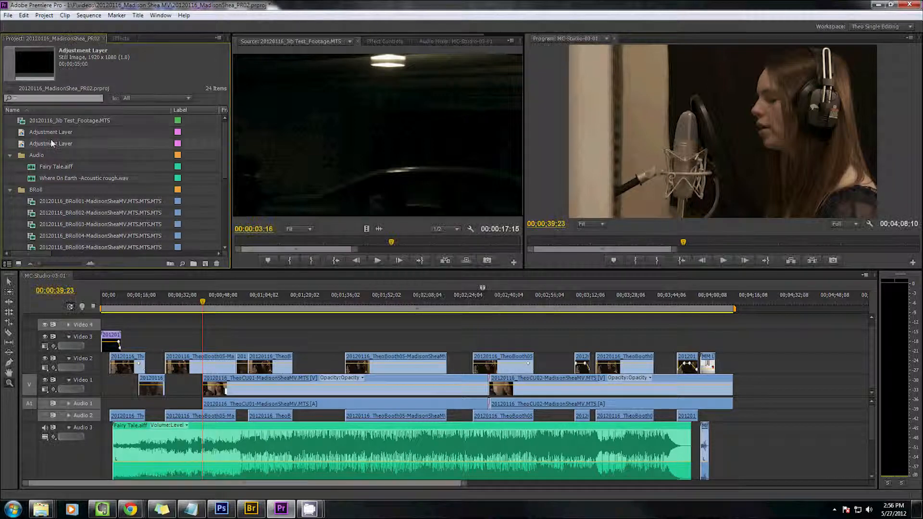
Step: Place the adjustment layer on Video 3 above the first TheoBooth05 clip, and extend it to the end of the last Video 2 clip
{"action": "left_click_drag", "start_coordinate": [50, 140], "coordinate": [176, 338]}
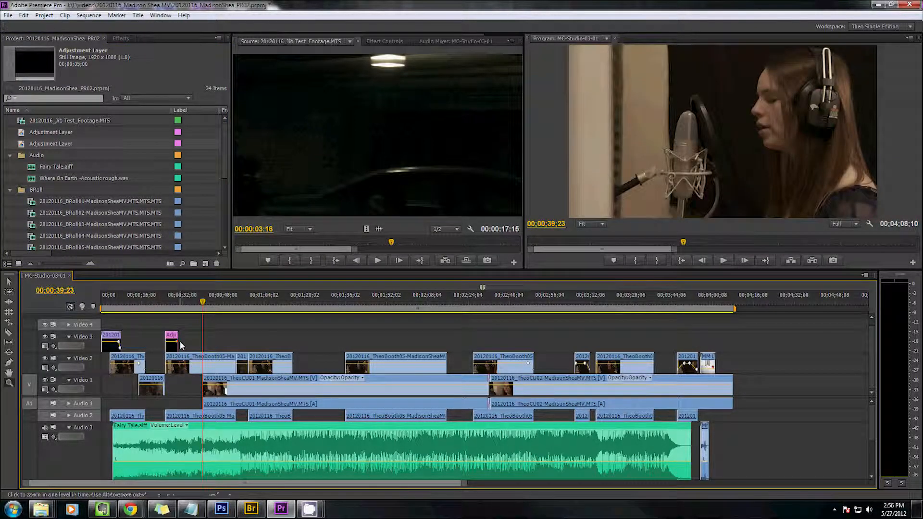
{"action": "left_click_drag", "start_coordinate": [176, 342], "coordinate": [715, 342]}
{"action": "left_click", "coordinate": [529, 339]}
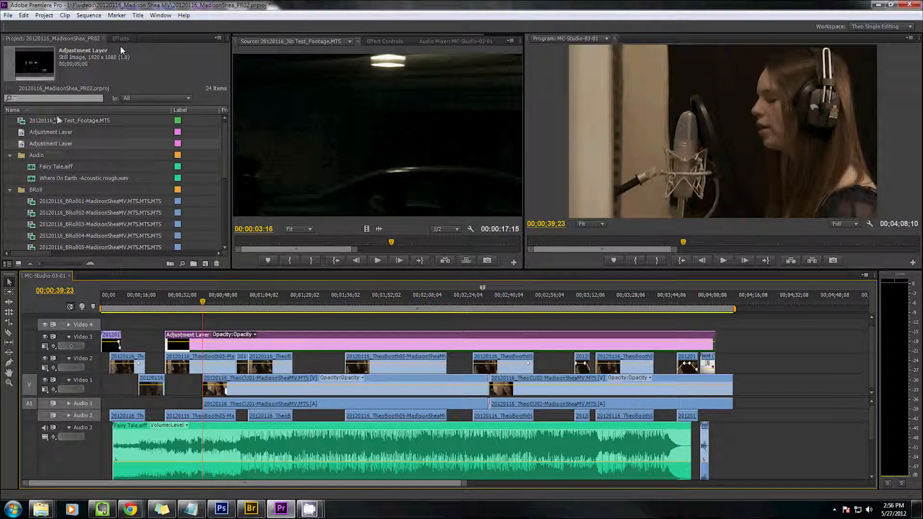
Step: Apply the Tint effect from Theo's Favs to the adjustment layer, and preview the sequence at 00;01;53;03
{"action": "key", "text": "shift+7"}
{"action": "left_click_drag", "start_coordinate": [28, 151], "coordinate": [233, 339]}
{"action": "left_click_drag", "start_coordinate": [204, 302], "coordinate": [389, 312]}
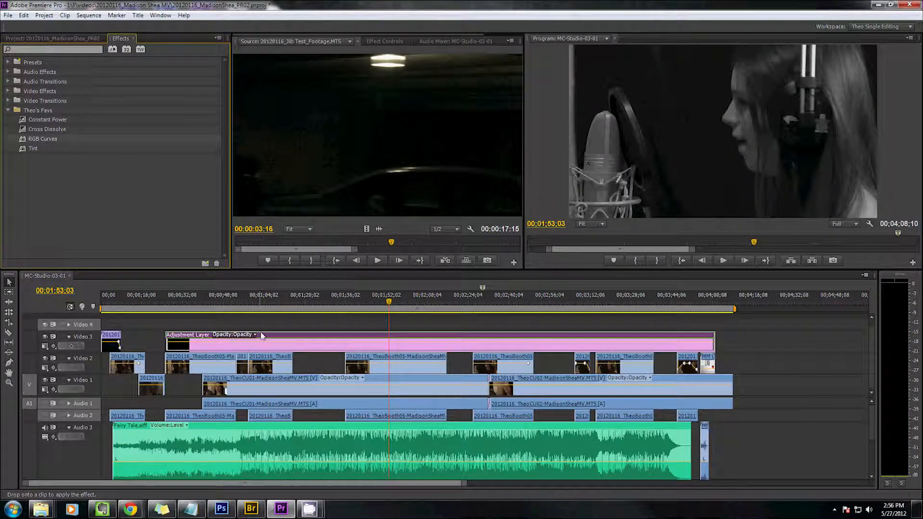
{"action": "scroll", "coordinate": [389, 42], "scroll_direction": "down", "scroll_amount": 2}
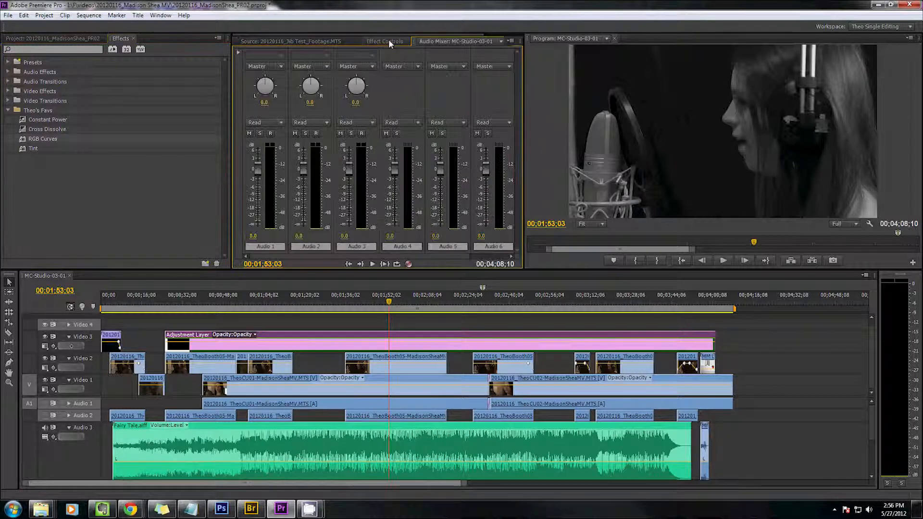
Step: Shape the Master curve of the adjustment layer's RGB Curves effect into a contrast-boosting S-curve
{"action": "left_click", "coordinate": [390, 42]}
{"action": "scroll", "coordinate": [303, 186], "scroll_direction": "down", "scroll_amount": 2}
{"action": "left_click_drag", "start_coordinate": [276, 170], "coordinate": [276, 178]}
{"action": "left_click_drag", "start_coordinate": [323, 131], "coordinate": [299, 132]}
{"action": "left_click", "coordinate": [309, 121]}
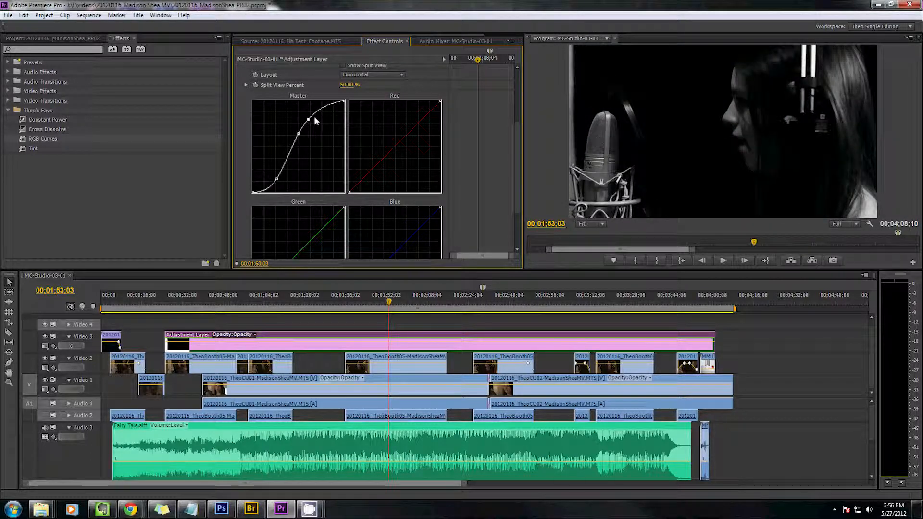
Step: Raise the black point of the Blue curve in the adjustment layer's RGB Curves effect
{"action": "scroll", "coordinate": [313, 117], "scroll_direction": "down", "scroll_amount": 2}
{"action": "scroll", "coordinate": [368, 216], "scroll_direction": "down", "scroll_amount": 1}
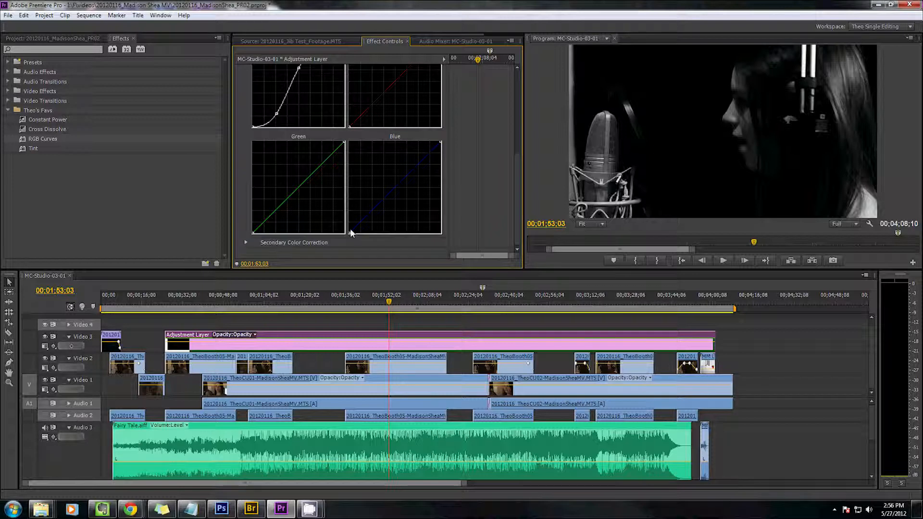
{"action": "mouse_move", "coordinate": [348, 227]}
{"action": "left_mouse_down"}
{"action": "mouse_move", "coordinate": [347, 201]}
{"action": "mouse_move", "coordinate": [343, 217]}
{"action": "left_mouse_up"}
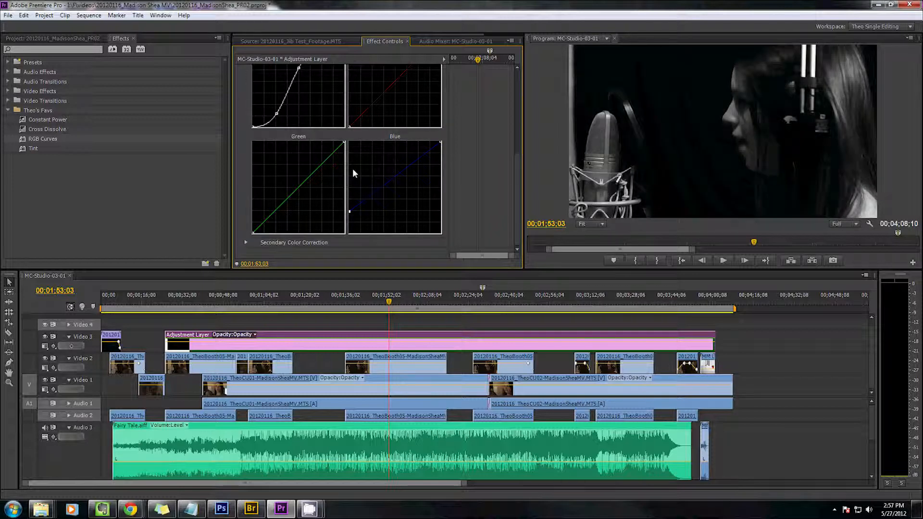
Step: Move the Tint effect below RGB Curves in the adjustment layer's effect order
{"action": "scroll", "coordinate": [352, 173], "scroll_direction": "up", "scroll_amount": 5}
{"action": "scroll", "coordinate": [309, 105], "scroll_direction": "down", "scroll_amount": 1}
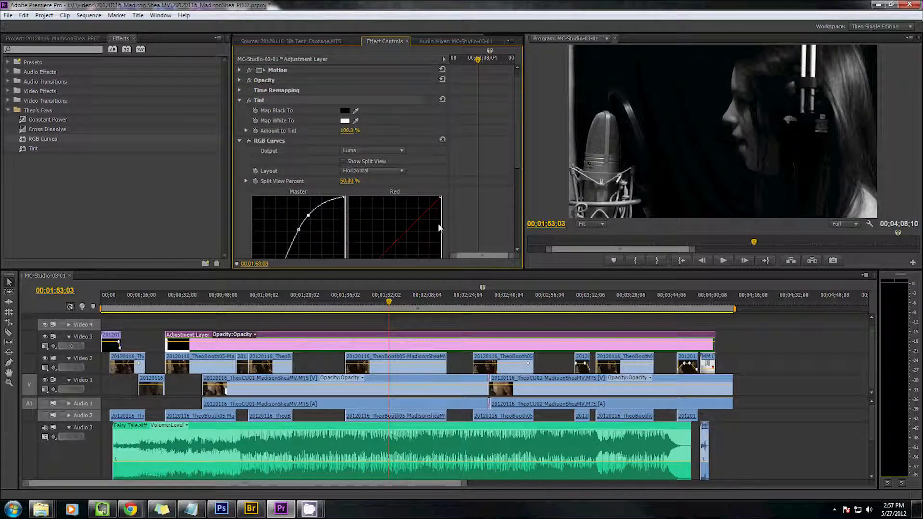
{"action": "scroll", "coordinate": [421, 92], "scroll_direction": "down", "scroll_amount": 1}
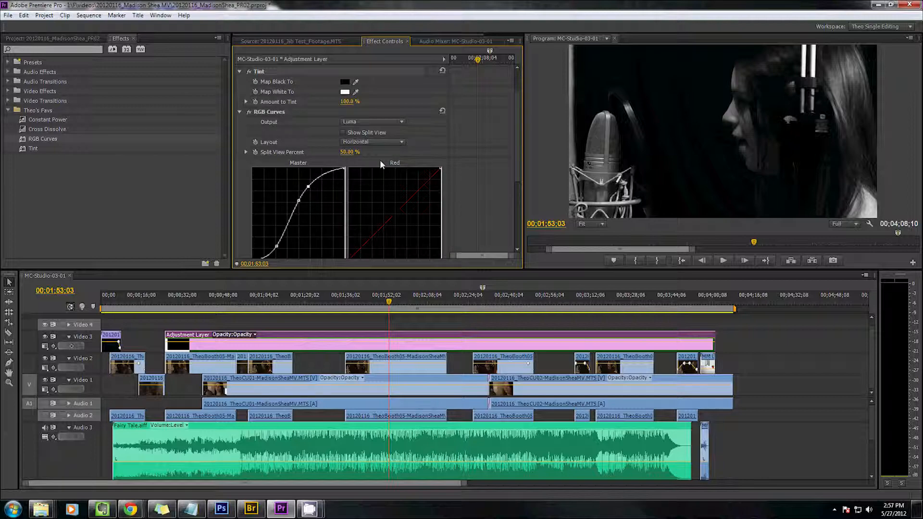
{"action": "key", "text": "grave"}
{"action": "left_click_drag", "start_coordinate": [29, 107], "coordinate": [60, 434]}
{"action": "key", "text": "grave"}
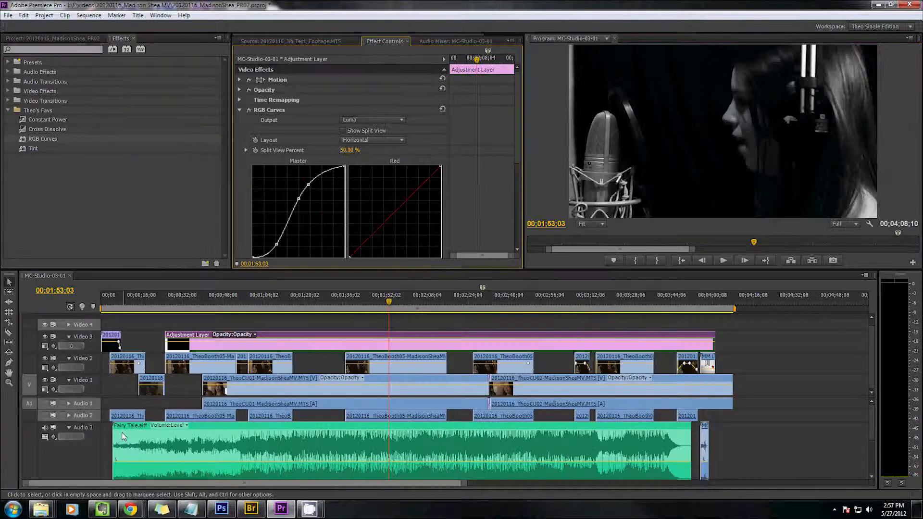
Step: Set the adjustment layer's Amount to Tint to about 20%
{"action": "scroll", "coordinate": [398, 186], "scroll_direction": "down", "scroll_amount": 3}
{"action": "scroll", "coordinate": [398, 187], "scroll_direction": "down", "scroll_amount": 2}
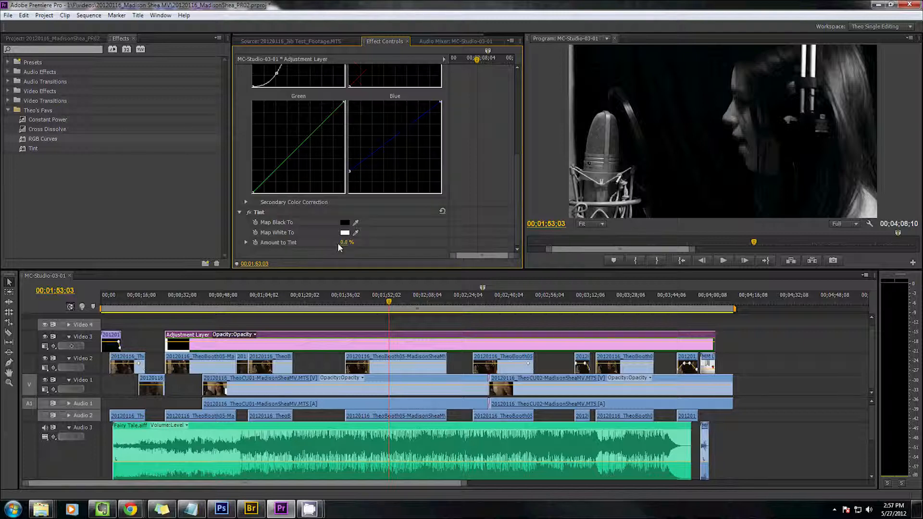
{"action": "left_click_drag", "start_coordinate": [339, 244], "coordinate": [351, 242]}
Step: Bow the Blue curve of the RGB Curves effect upward with two added points in its shadows and highlights
{"action": "scroll", "coordinate": [356, 231], "scroll_direction": "up", "scroll_amount": 6}
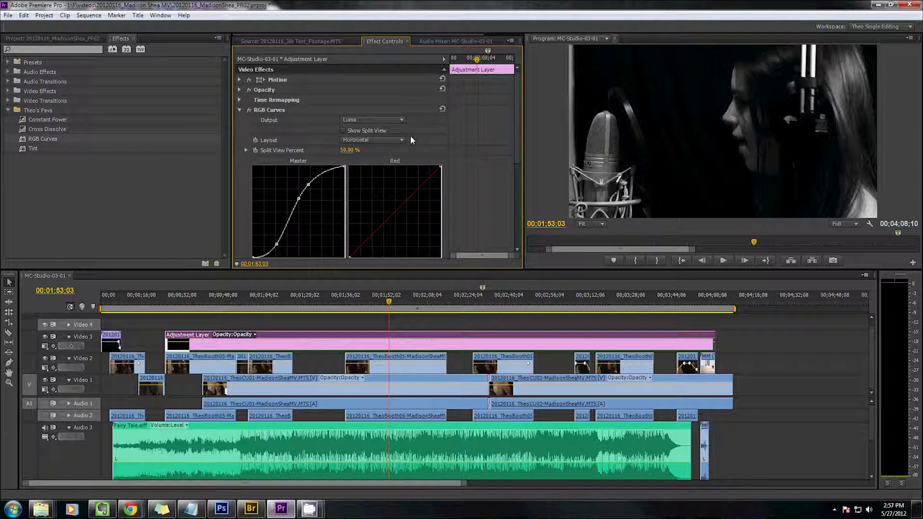
{"action": "scroll", "coordinate": [411, 139], "scroll_direction": "down", "scroll_amount": 3}
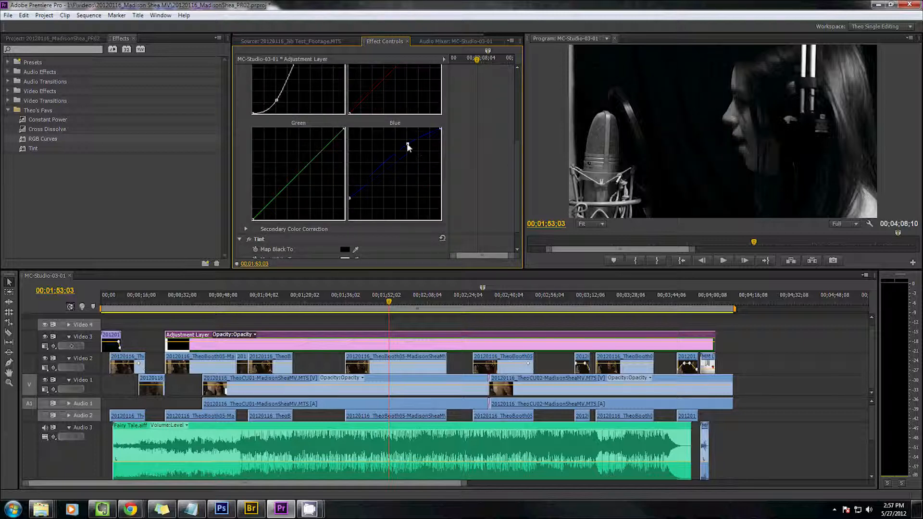
{"action": "left_click_drag", "start_coordinate": [408, 144], "coordinate": [401, 145]}
{"action": "scroll", "coordinate": [387, 180], "scroll_direction": "down", "scroll_amount": 1}
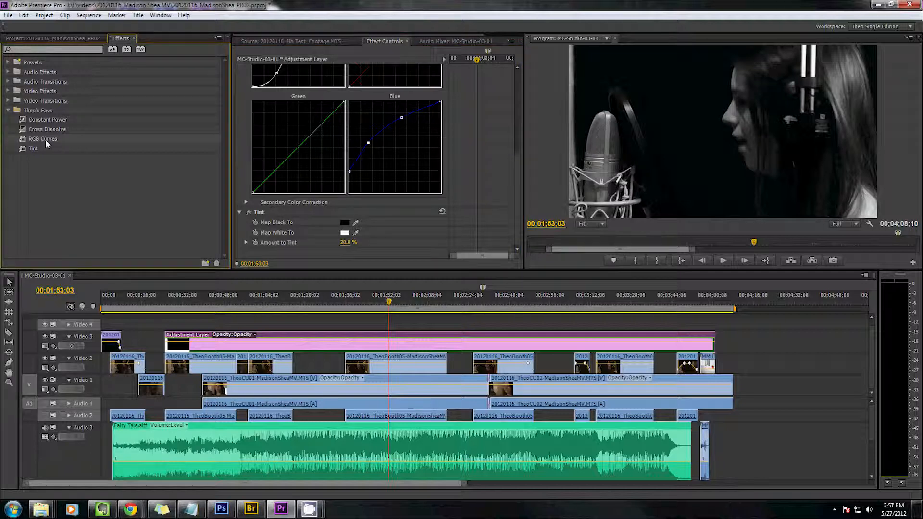
Step: Add a second RGB Curves effect after Tint, raising the Blue curve's black point, lowering its white point, and bowing its middle upward
{"action": "left_click_drag", "start_coordinate": [45, 141], "coordinate": [365, 219]}
{"action": "scroll", "coordinate": [367, 222], "scroll_direction": "down", "scroll_amount": 3}
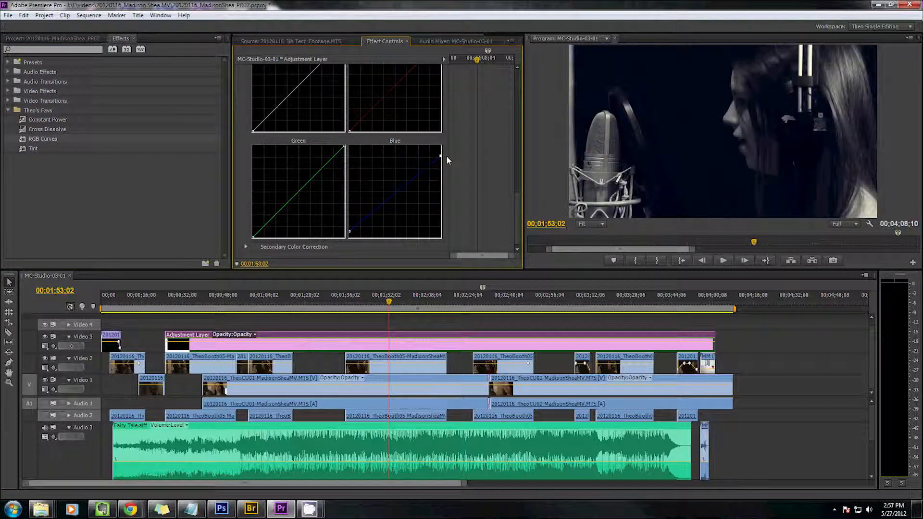
{"action": "key", "text": "space"}
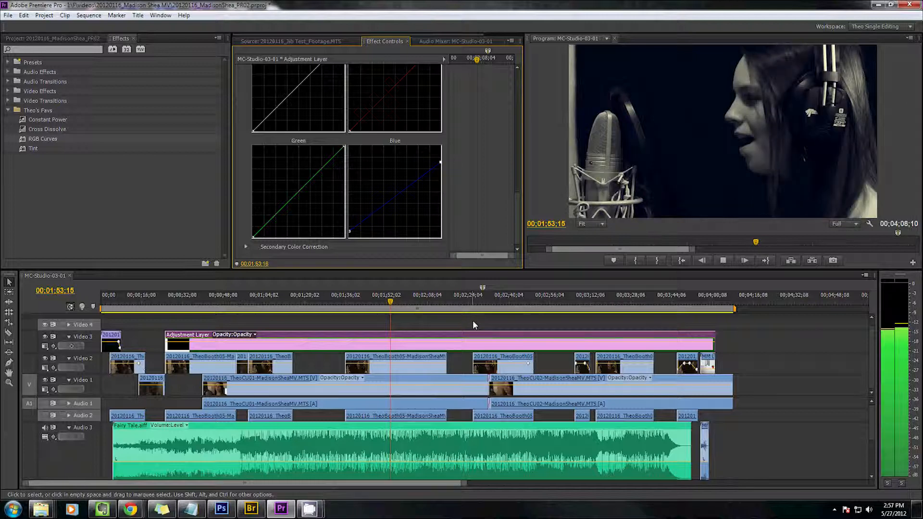
{"action": "key", "text": "space"}
{"action": "left_click", "coordinate": [413, 179]}
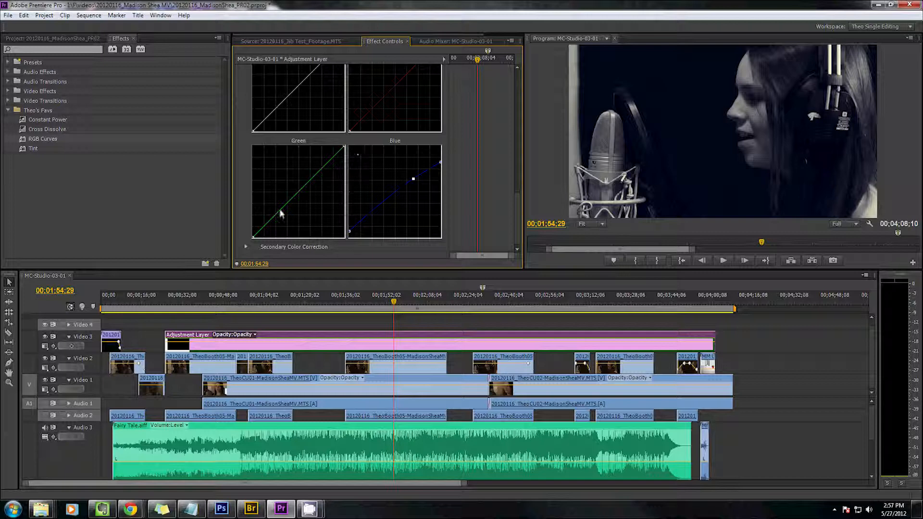
Step: Add shadow and highlight points to the second effect's Red and Green curves, forming a stronger Red S-curve and a slight Green one
{"action": "left_click_drag", "start_coordinate": [369, 110], "coordinate": [368, 116]}
{"action": "left_click_drag", "start_coordinate": [399, 88], "coordinate": [400, 74]}
{"action": "left_click_drag", "start_coordinate": [315, 174], "coordinate": [318, 173]}
{"action": "left_click", "coordinate": [267, 222]}
{"action": "left_click_drag", "start_coordinate": [268, 223], "coordinate": [270, 225]}
Step: Play the graded sequence and scrub ahead to about 00;03;21;24 to review the adjustment layer's look across the clips
{"action": "key", "text": "space"}
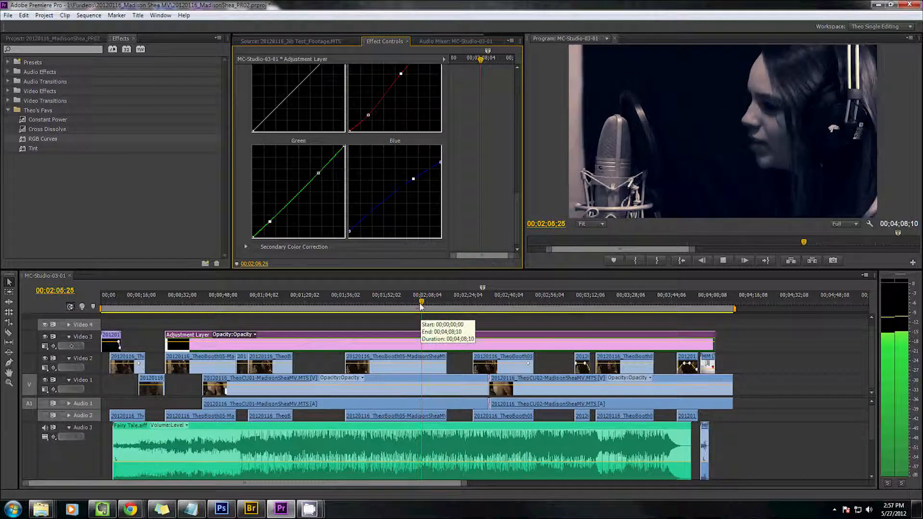
{"action": "left_click", "coordinate": [455, 310]}
{"action": "left_click_drag", "start_coordinate": [456, 311], "coordinate": [618, 313]}
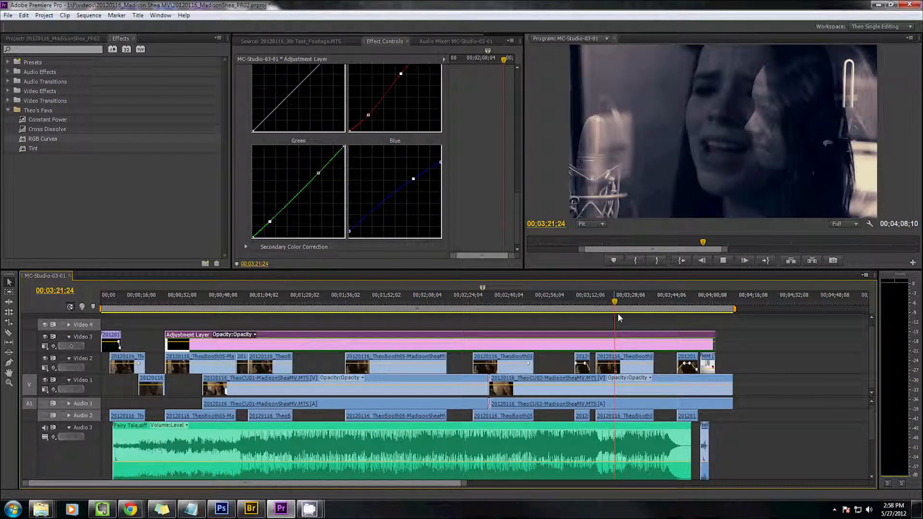
{"action": "key", "text": "space"}
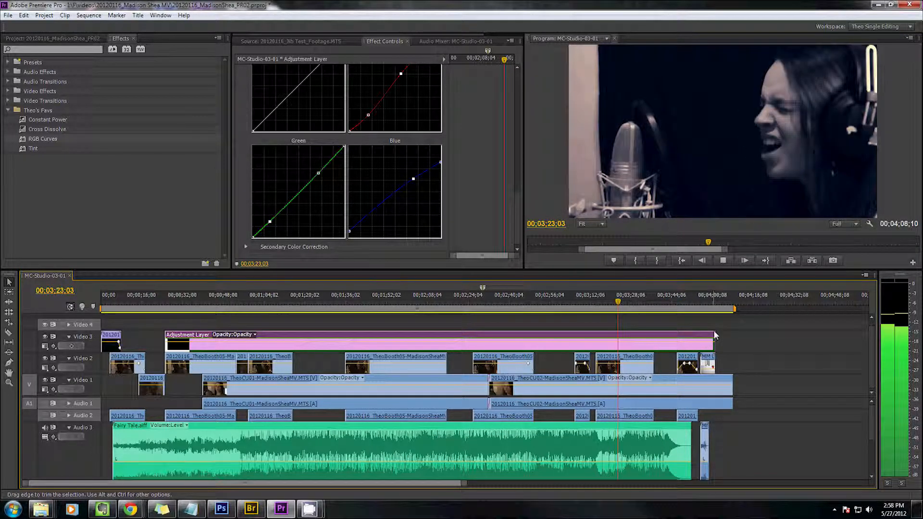
{"action": "key", "text": "space"}
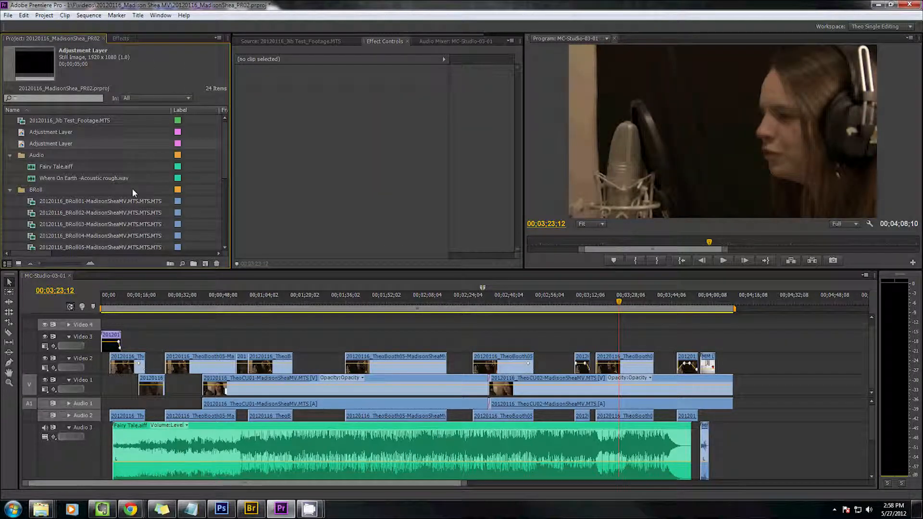
Step: Create a new title with the default settings and enter the text "THEO ROCKS!!!!!!!!" over the video frame
{"action": "left_click", "coordinate": [205, 264]}
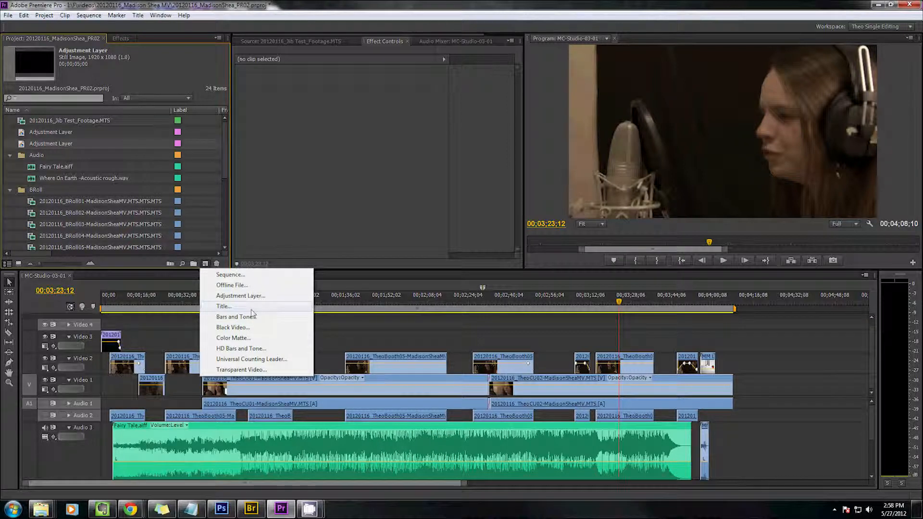
{"action": "left_click", "coordinate": [223, 306]}
{"action": "key", "text": "Return"}
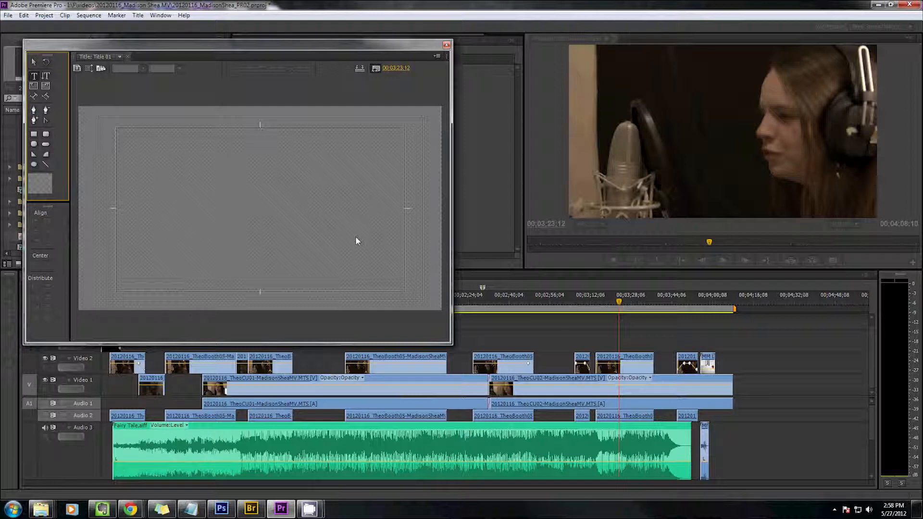
{"action": "left_click", "coordinate": [131, 186]}
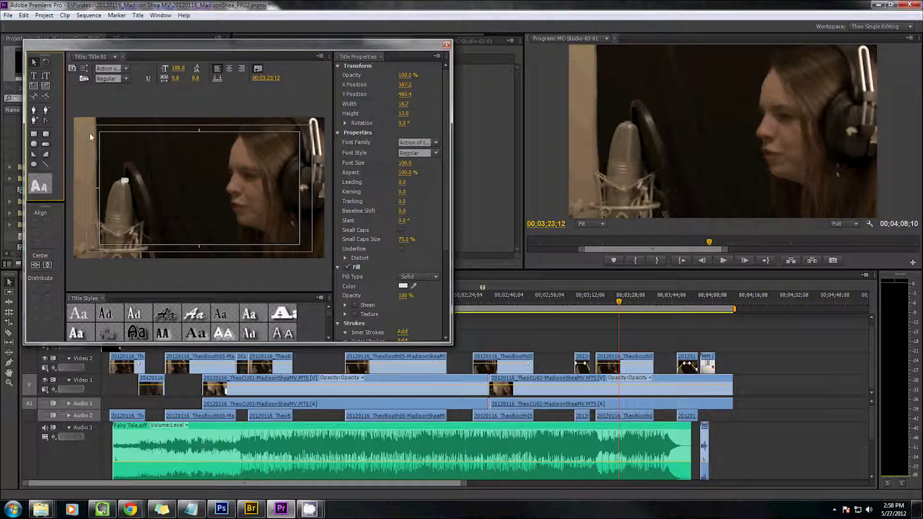
{"action": "left_click", "coordinate": [152, 179]}
{"action": "key", "text": "t"}
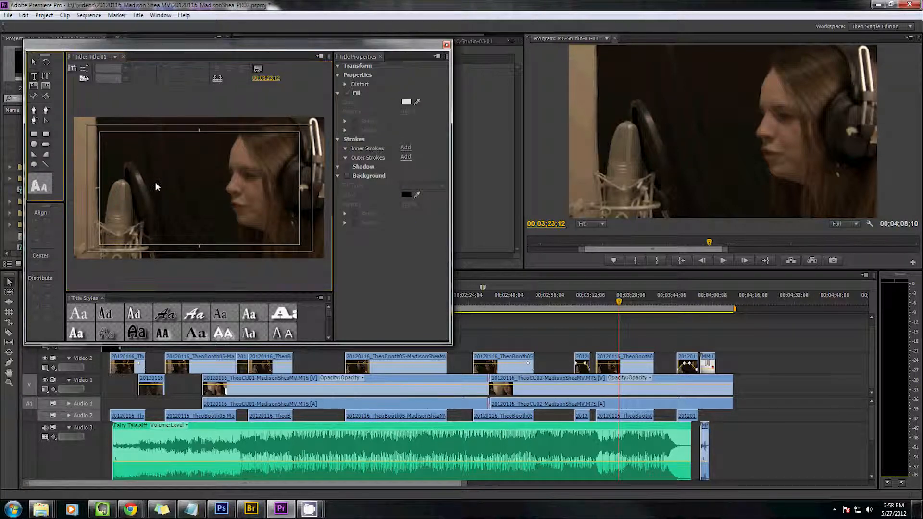
{"action": "left_click", "coordinate": [154, 182]}
{"action": "type", "text": "THEO RO"}
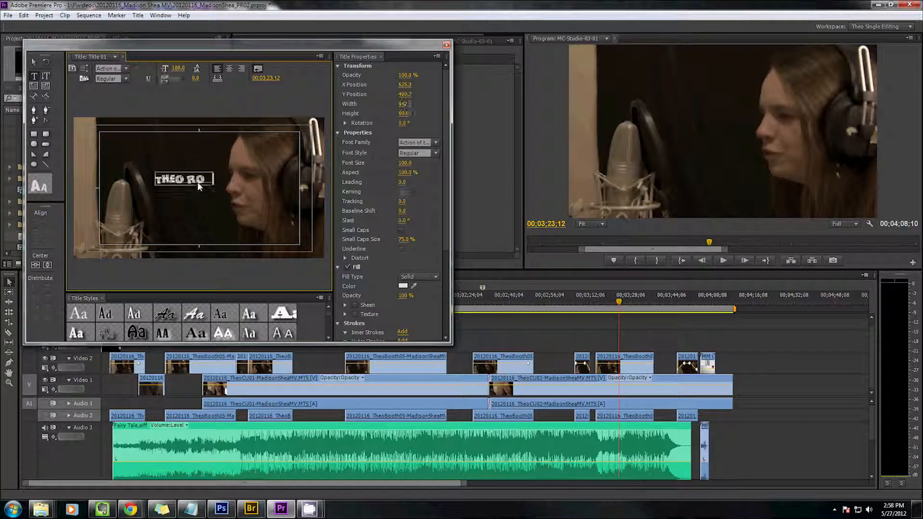
{"action": "type", "text": "CKS!!!!!!!!"}
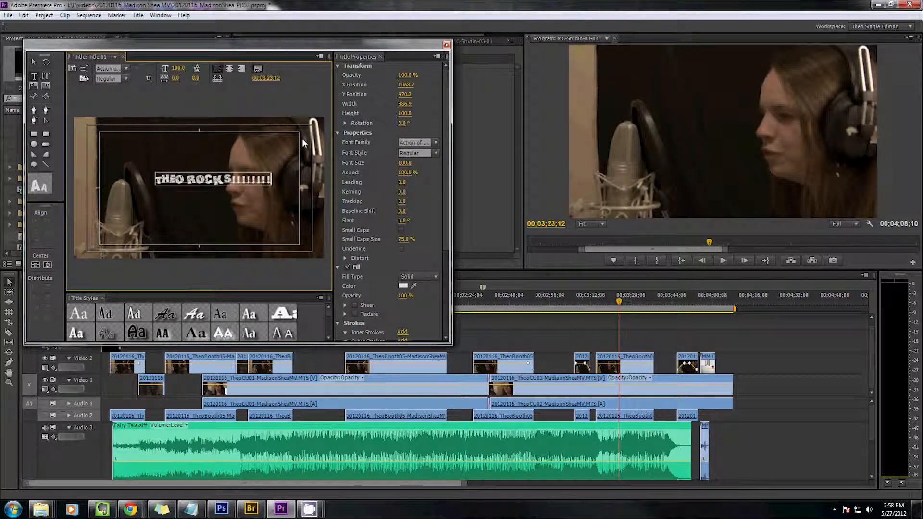
Step: Enlarge the title text to a font size of about 308 and move it to start near the frame's left edge
{"action": "key", "text": "ctrl+a"}
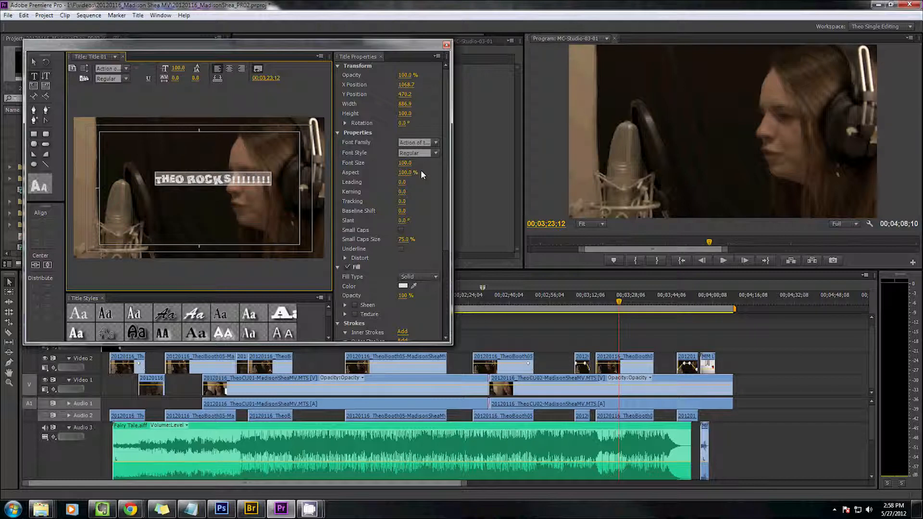
{"action": "mouse_move", "coordinate": [405, 162]}
{"action": "left_mouse_down"}
{"action": "mouse_move", "coordinate": [440, 165]}
{"action": "mouse_move", "coordinate": [393, 158]}
{"action": "left_mouse_up"}
{"action": "left_click", "coordinate": [34, 62]}
{"action": "left_click_drag", "start_coordinate": [212, 192], "coordinate": [166, 177]}
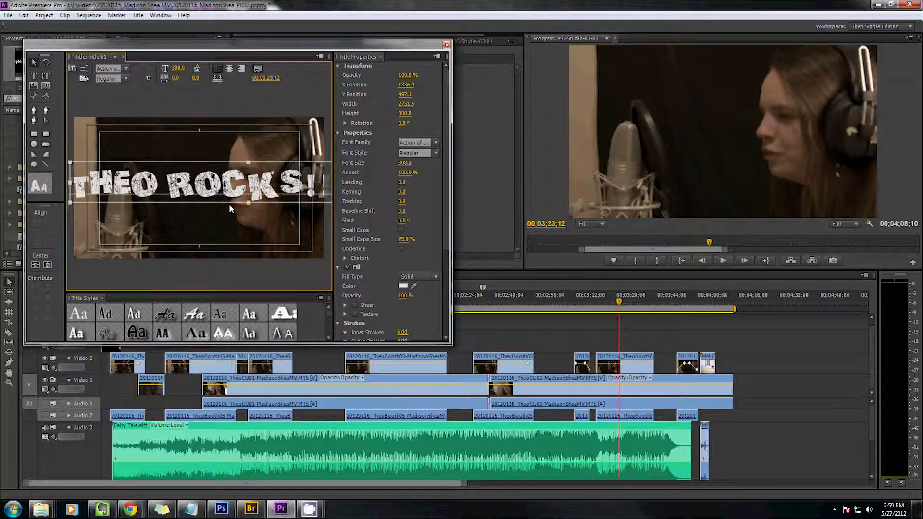
Step: Close the title editor, place Title 01 on Video 3 above the middle TheoBooth05 clip, and view it at 00;01;41;07
{"action": "left_click", "coordinate": [446, 45]}
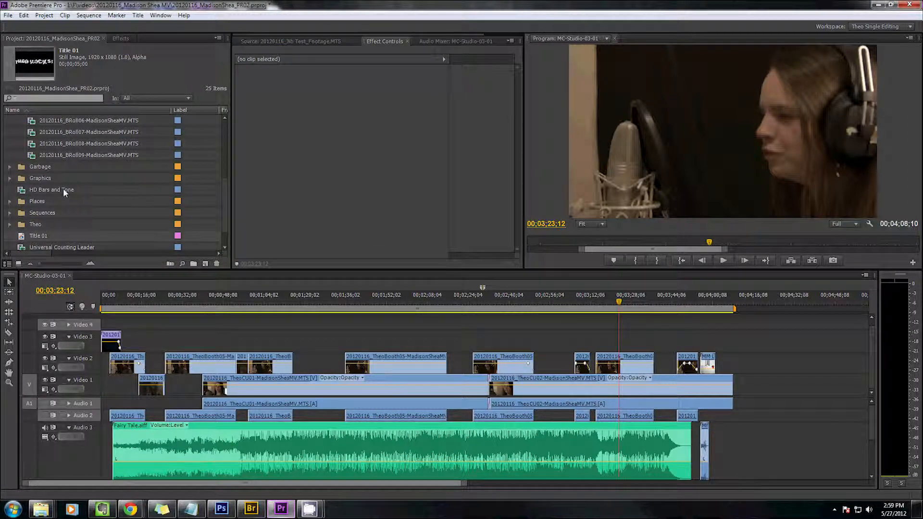
{"action": "left_click", "coordinate": [360, 294]}
Step: Try placing an adjustment layer on Video 4 above the title clip, and remove it from the timeline
{"action": "scroll", "coordinate": [67, 144], "scroll_direction": "up", "scroll_amount": 4}
{"action": "left_click", "coordinate": [79, 143]}
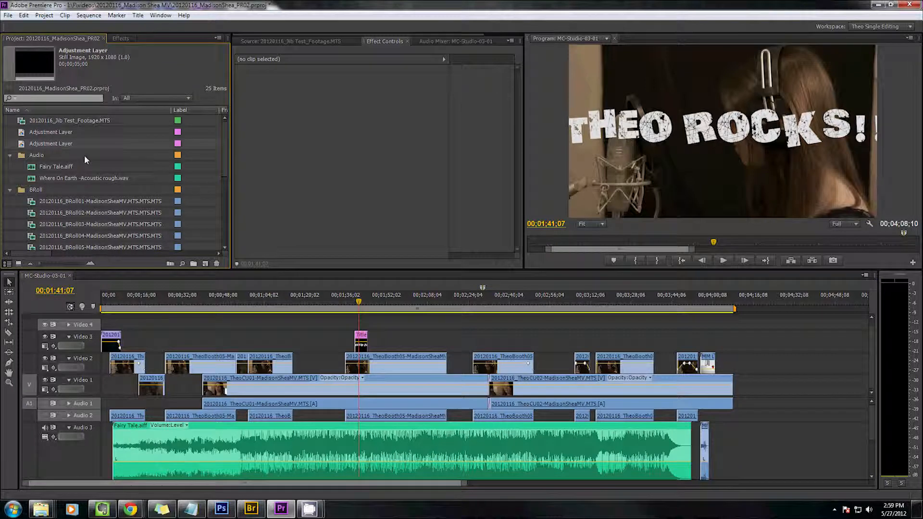
{"action": "left_click_drag", "start_coordinate": [82, 143], "coordinate": [358, 327]}
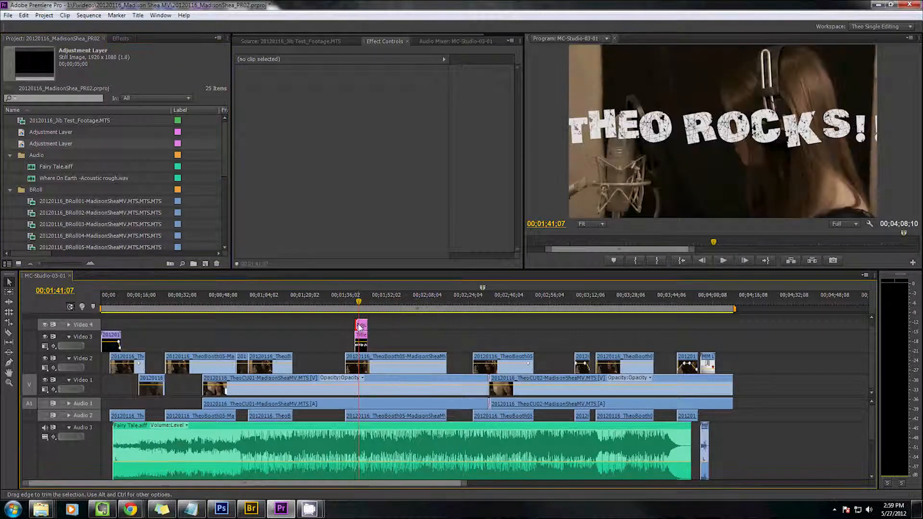
{"action": "key", "text": "ctrl+z"}
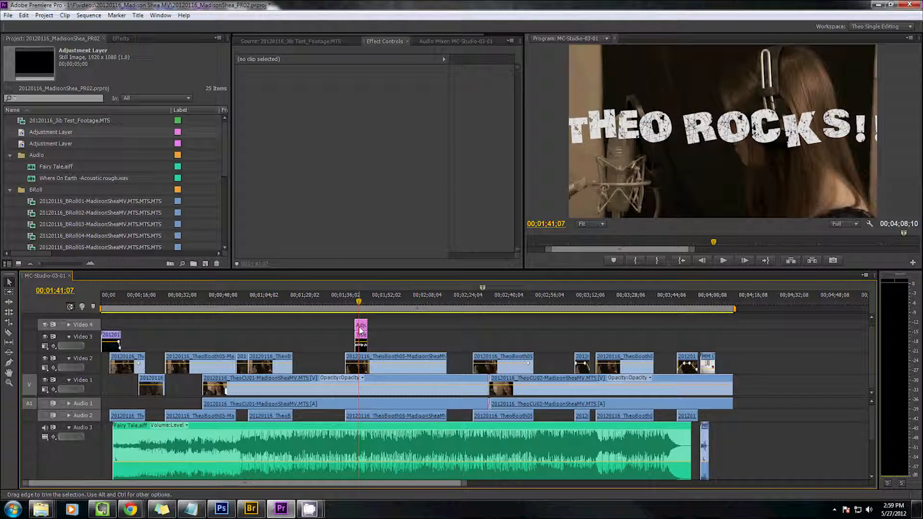
{"action": "left_click", "coordinate": [360, 327]}
{"action": "key", "text": "Delete"}
Step: Delete both adjustment layers from the project
{"action": "left_click", "coordinate": [41, 133]}
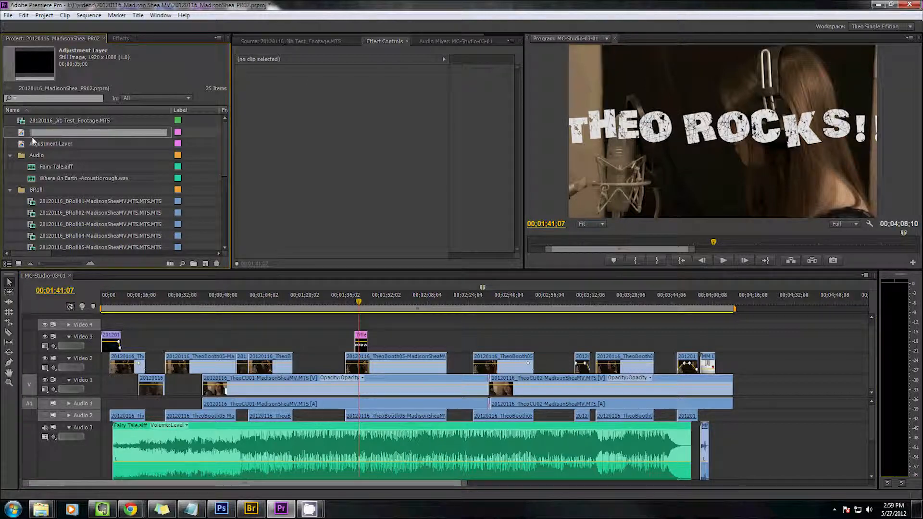
{"action": "key", "text": "Delete"}
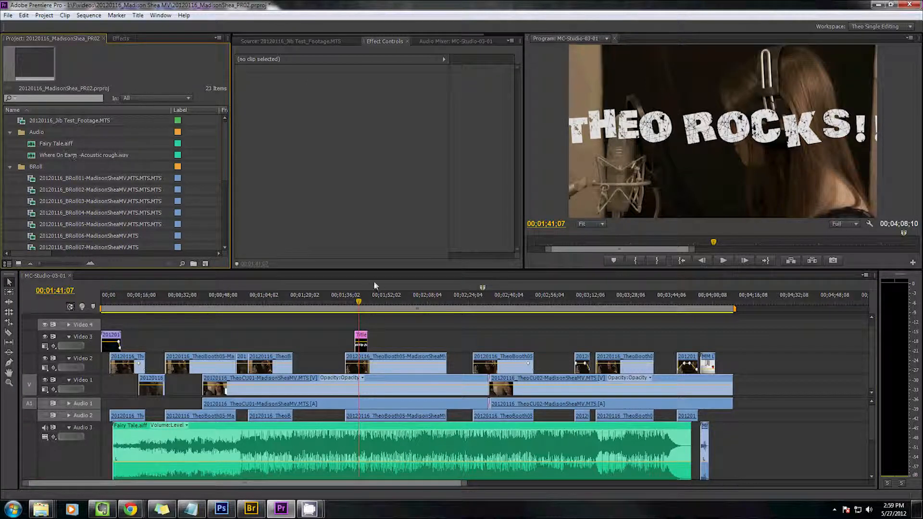
Step: Play the sequence through the title up to 00;01;43;09, and delete the title clip from Video 3
{"action": "left_click", "coordinate": [403, 334]}
{"action": "key", "text": "space"}
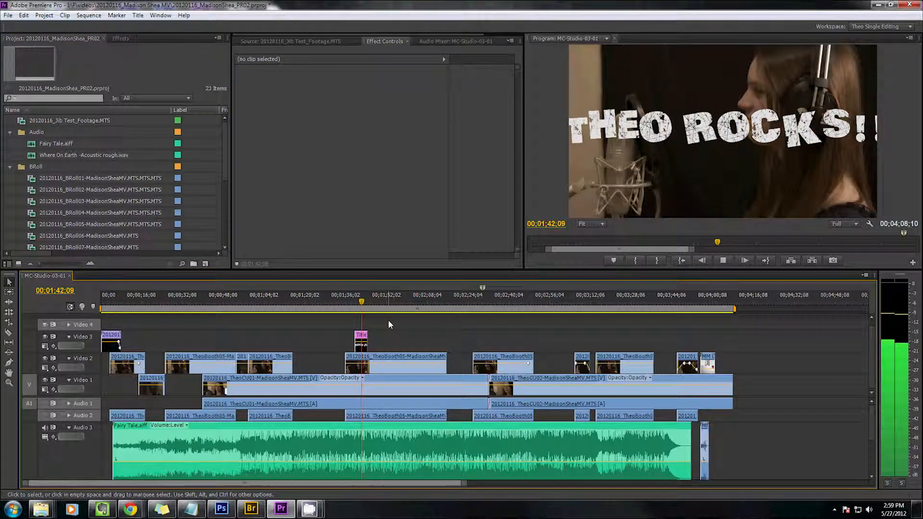
{"action": "key", "text": "space"}
{"action": "left_click", "coordinate": [361, 338]}
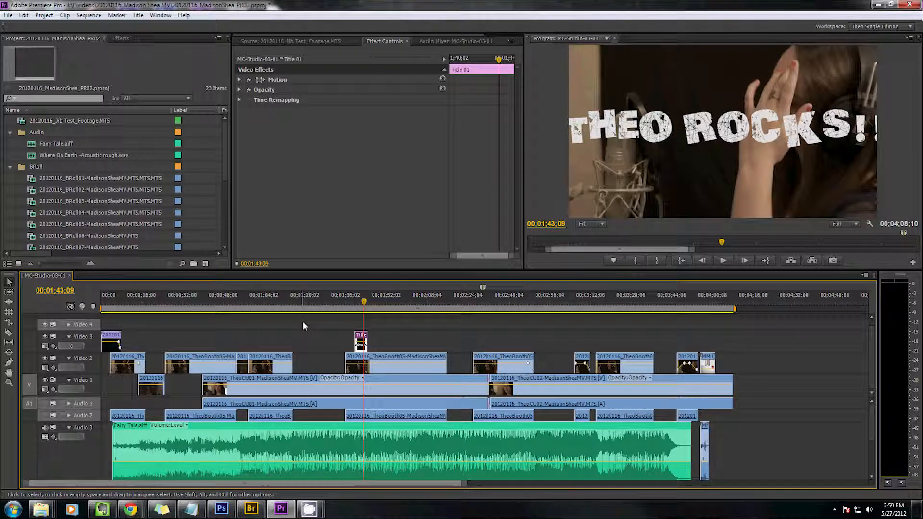
{"action": "key", "text": "Delete"}
Step: Create a Bars and Tone item with the default 1920 x 1080 settings and place it on Video 3 at 00;01;43;09
{"action": "left_click", "coordinate": [205, 263]}
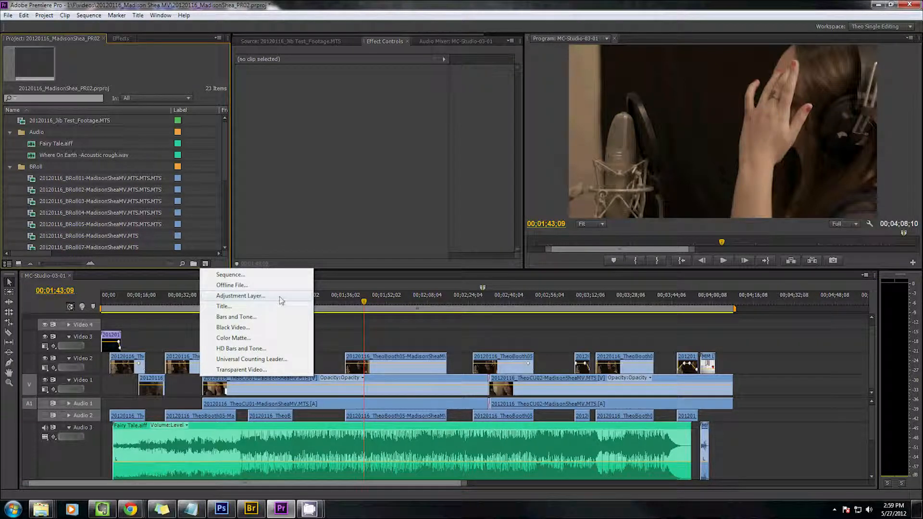
{"action": "left_click", "coordinate": [284, 317]}
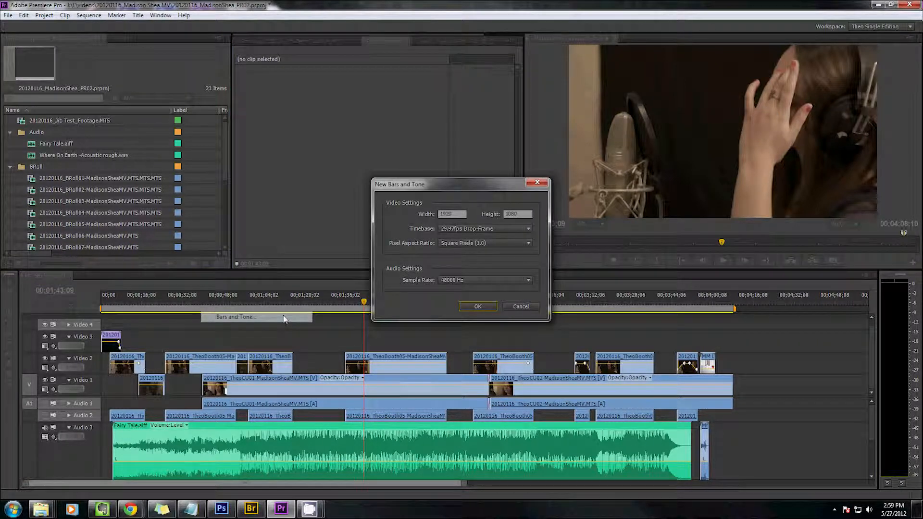
{"action": "left_click", "coordinate": [477, 306]}
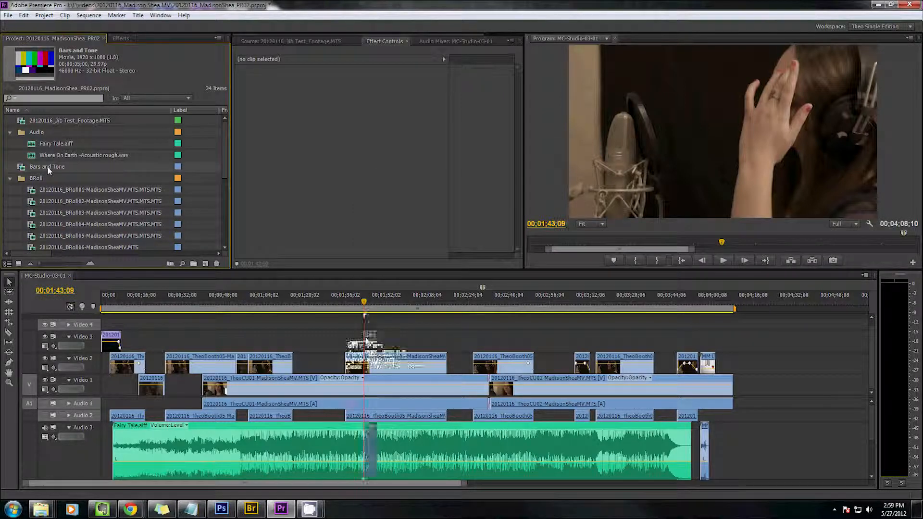
{"action": "left_click_drag", "start_coordinate": [47, 165], "coordinate": [356, 328]}
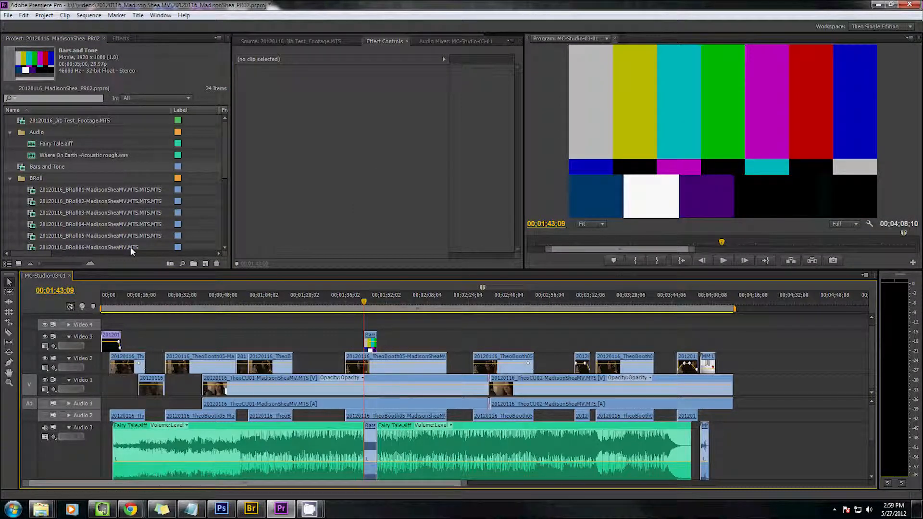
Step: Create an HD Bars and Tone item, place it on Video 3 directly after the Bars and Tone clip, and view it at 00;01;49;05
{"action": "left_click", "coordinate": [205, 264]}
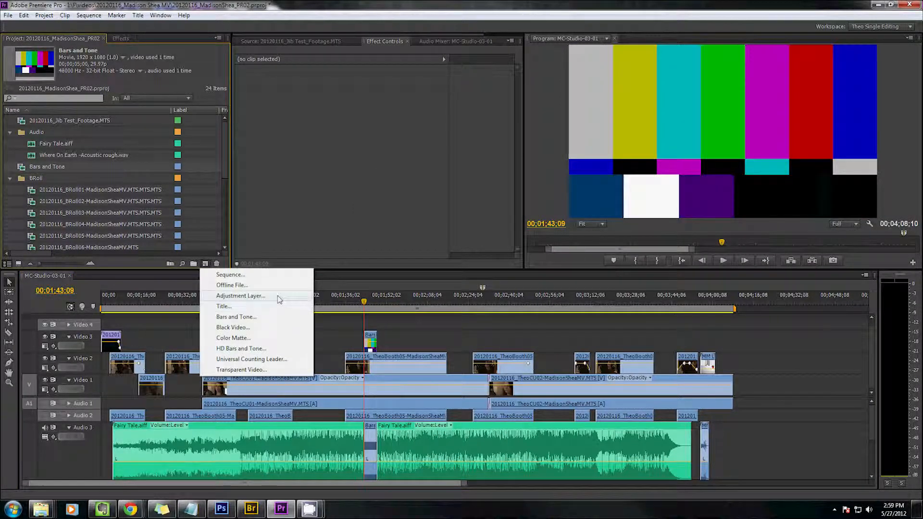
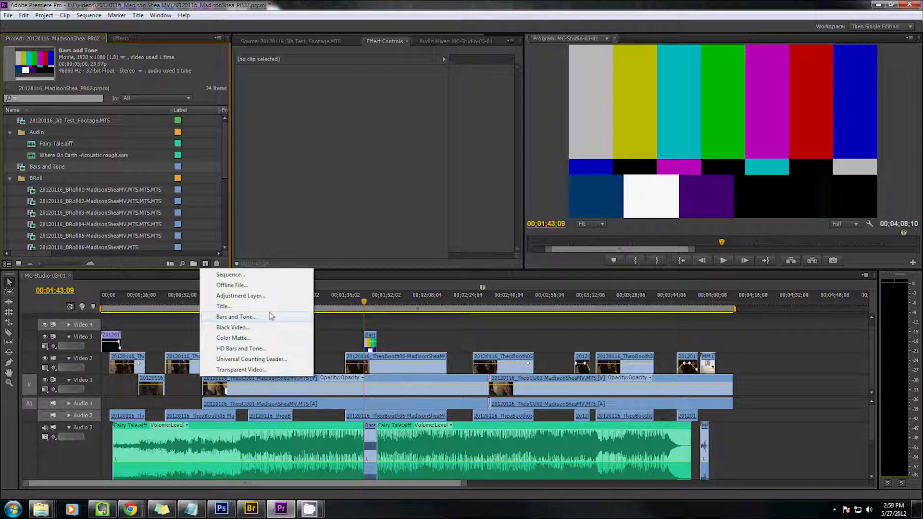
{"action": "left_click", "coordinate": [259, 354]}
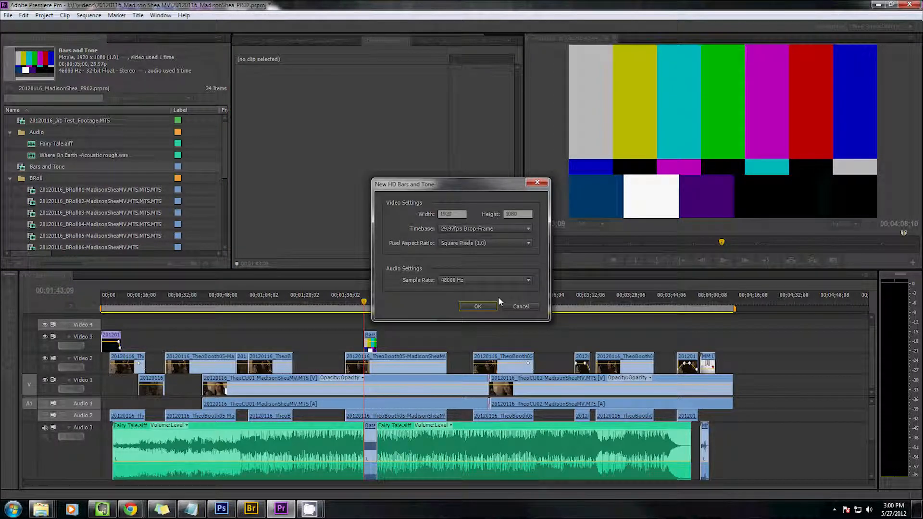
{"action": "left_click", "coordinate": [498, 296]}
{"action": "left_click_drag", "start_coordinate": [51, 235], "coordinate": [382, 342]}
{"action": "left_click", "coordinate": [379, 305]}
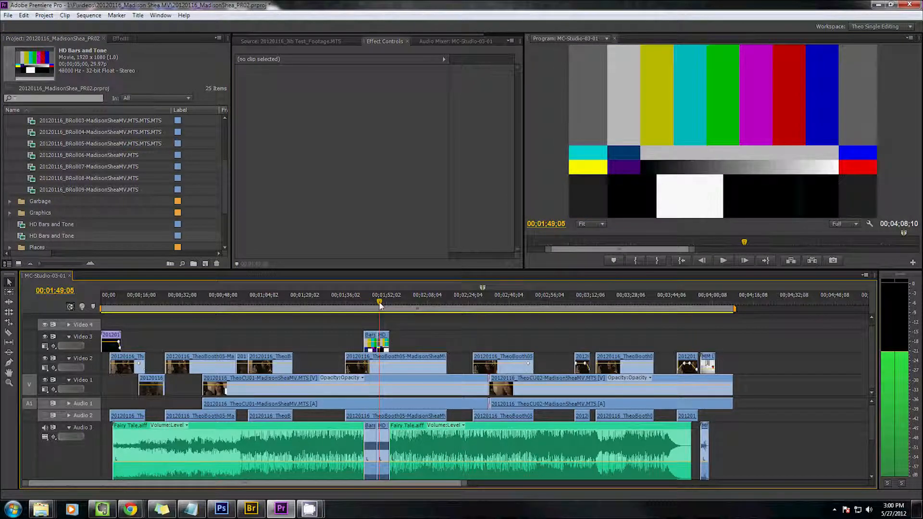
Step: Move the playhead to 00;01;51;01 and undo the placement of both bars clips and the new HD Bars and Tone item
{"action": "left_click", "coordinate": [388, 308]}
{"action": "key", "text": "ctrl+z"}
{"action": "key", "text": "ctrl+z"}
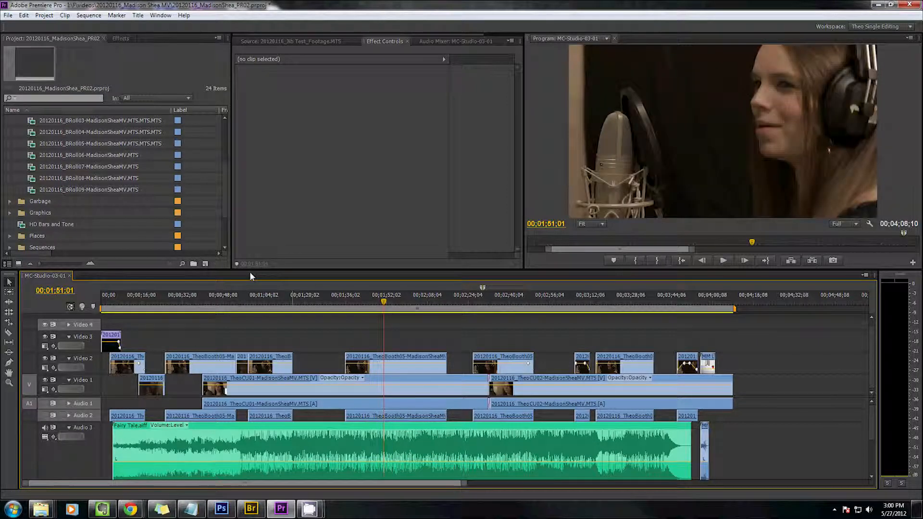
Step: Create a Black Video item with the default settings and place it on Video 3 at 00;01;51;01
{"action": "left_click", "coordinate": [205, 264]}
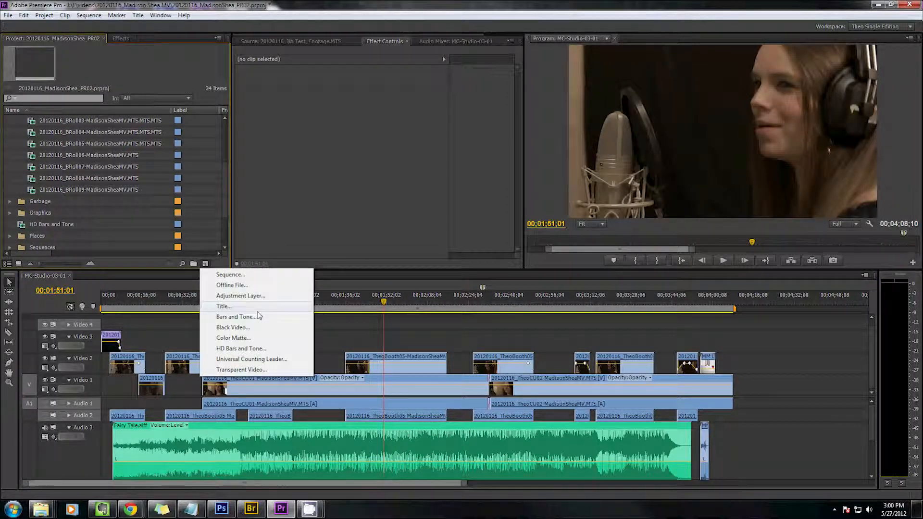
{"action": "left_click", "coordinate": [233, 327]}
{"action": "key", "text": "Return"}
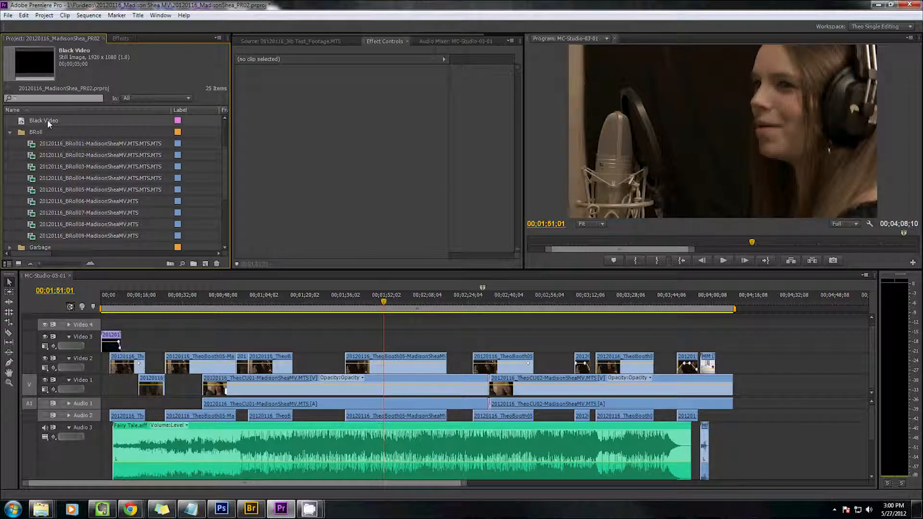
{"action": "left_click_drag", "start_coordinate": [47, 120], "coordinate": [393, 344]}
Step: Play the sequence through the black video up to 00;01;51;23, and delete the black video clip from Video 3
{"action": "key", "text": "space"}
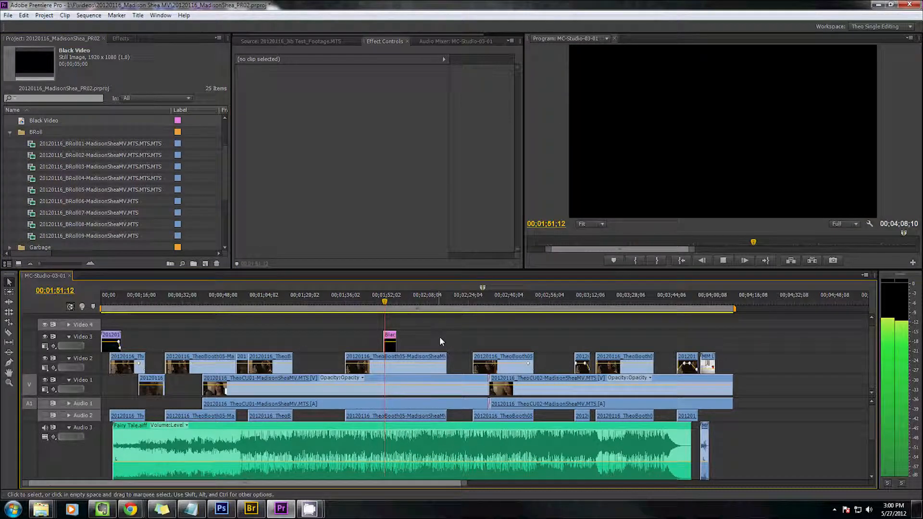
{"action": "key", "text": "space"}
{"action": "left_click", "coordinate": [391, 346]}
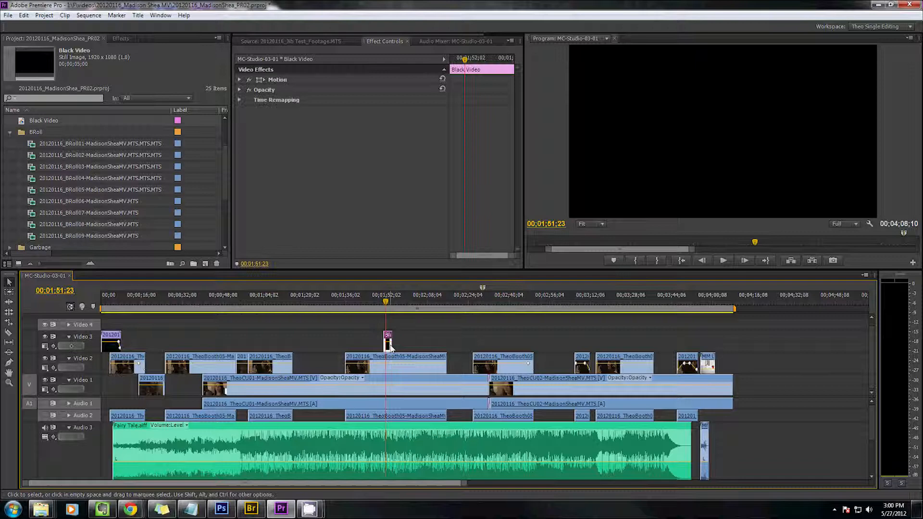
{"action": "key", "text": "Delete"}
Step: Create a dark red color matte with the default video settings and name it RED
{"action": "left_click", "coordinate": [205, 264]}
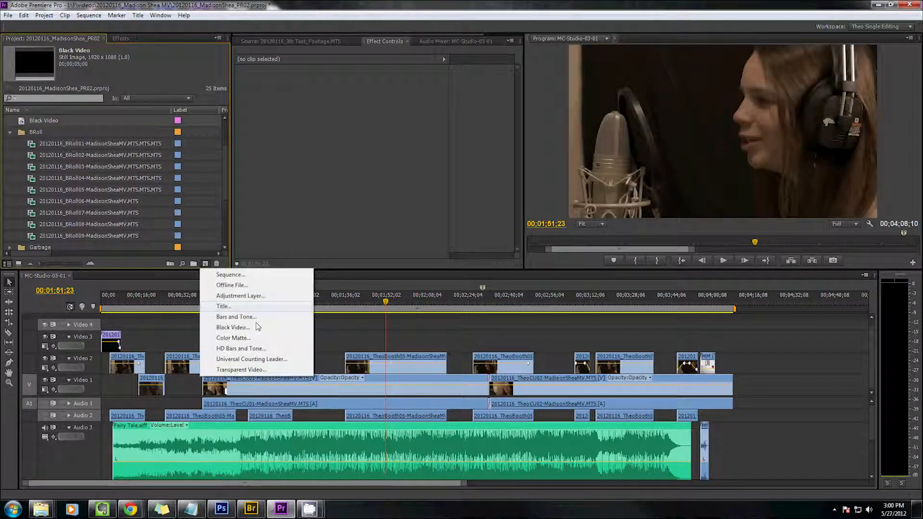
{"action": "left_click", "coordinate": [233, 338]}
{"action": "left_click", "coordinate": [479, 287]}
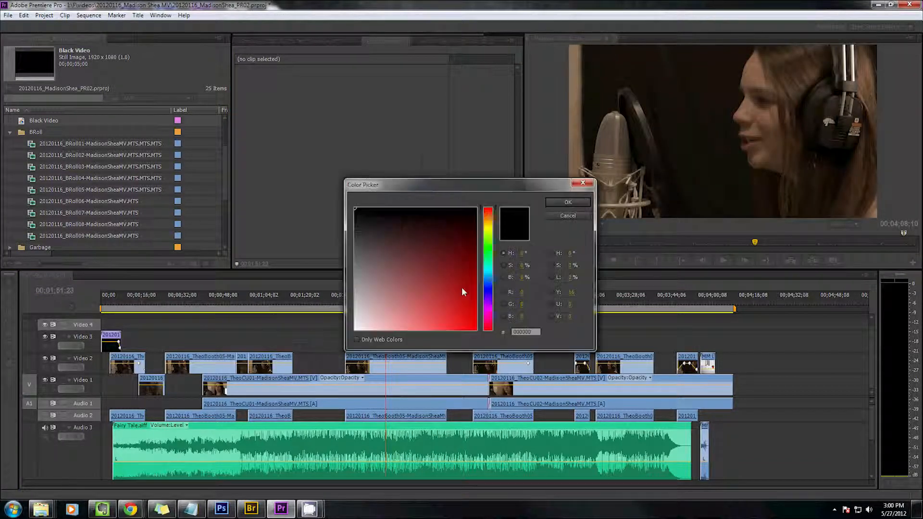
{"action": "left_click", "coordinate": [461, 236]}
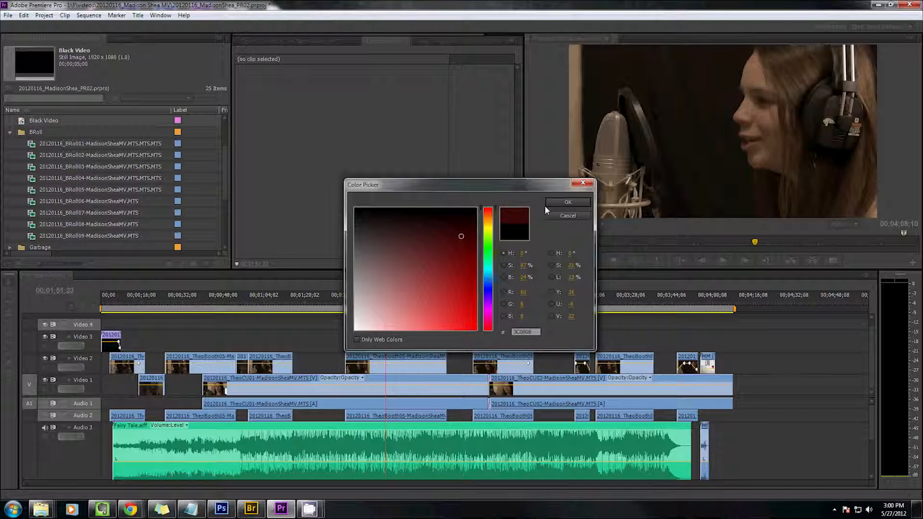
{"action": "left_click", "coordinate": [553, 203]}
{"action": "type", "text": "RED"}
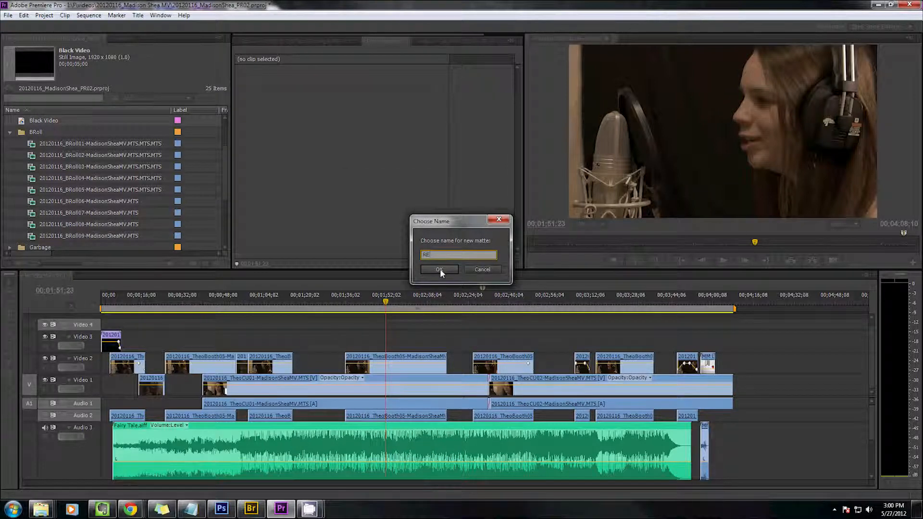
{"action": "left_click", "coordinate": [440, 269]}
Step: Try the RED matte on Video 3 at the playhead, play it, undo the placement, and delete the matte from the project
{"action": "left_click_drag", "start_coordinate": [35, 236], "coordinate": [387, 340]}
{"action": "key", "text": "space"}
{"action": "key", "text": "ctrl+z"}
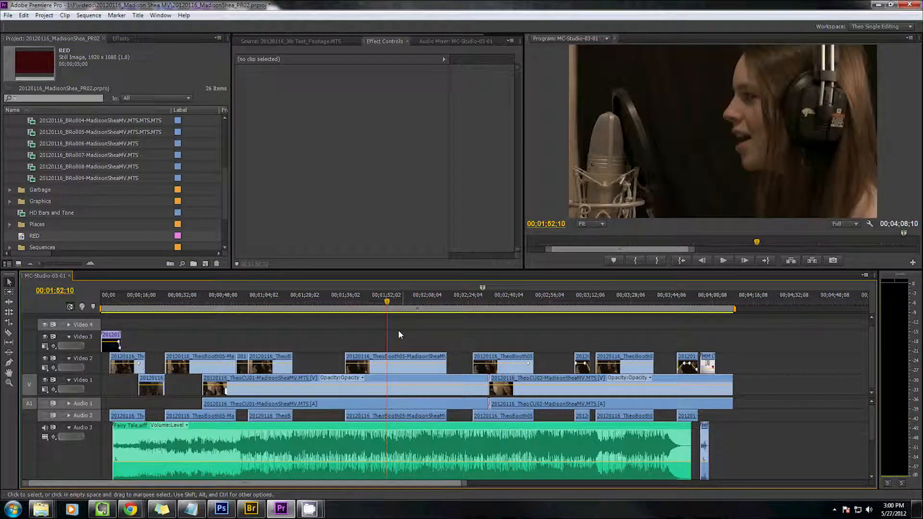
{"action": "key", "text": "Delete"}
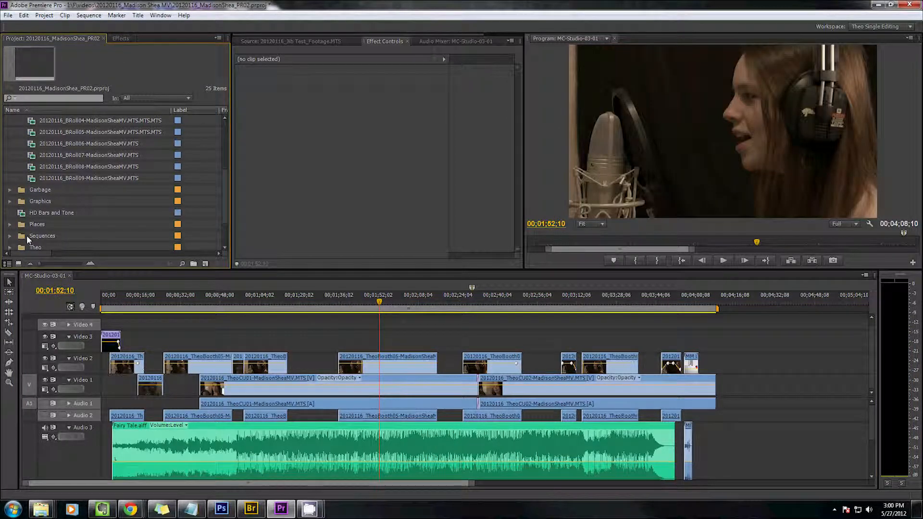
Step: Start a new Universal Counting Leader with the default 1920 x 1080 settings and set its target color to a teal green
{"action": "left_click", "coordinate": [206, 264]}
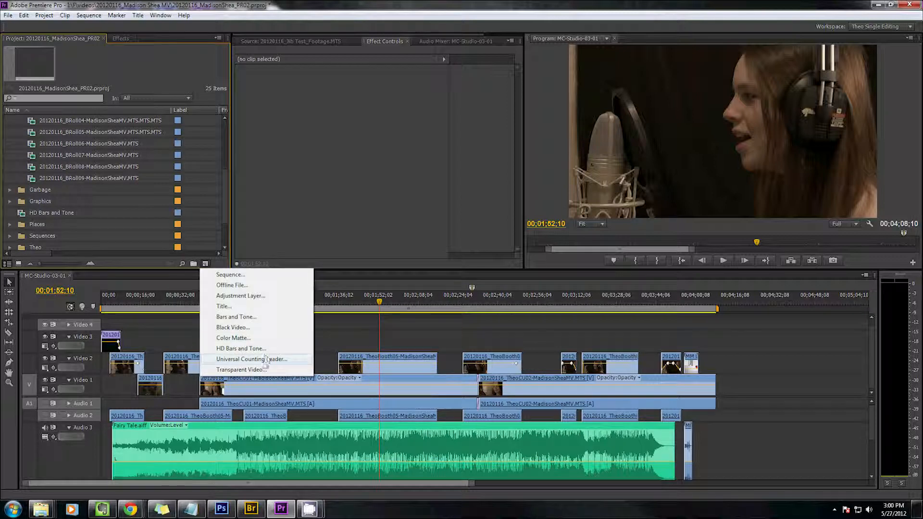
{"action": "left_click", "coordinate": [293, 361]}
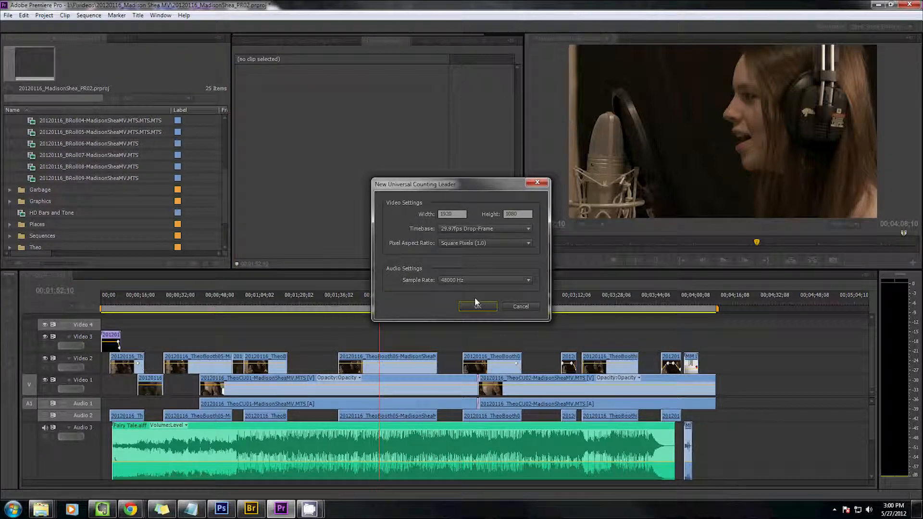
{"action": "left_click", "coordinate": [474, 297]}
{"action": "left_click", "coordinate": [406, 244]}
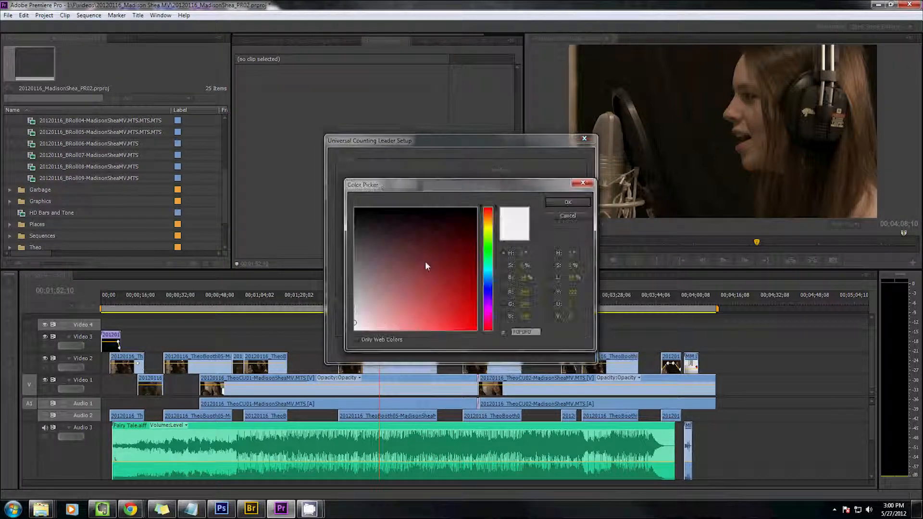
{"action": "left_click", "coordinate": [488, 262]}
{"action": "left_click", "coordinate": [470, 278]}
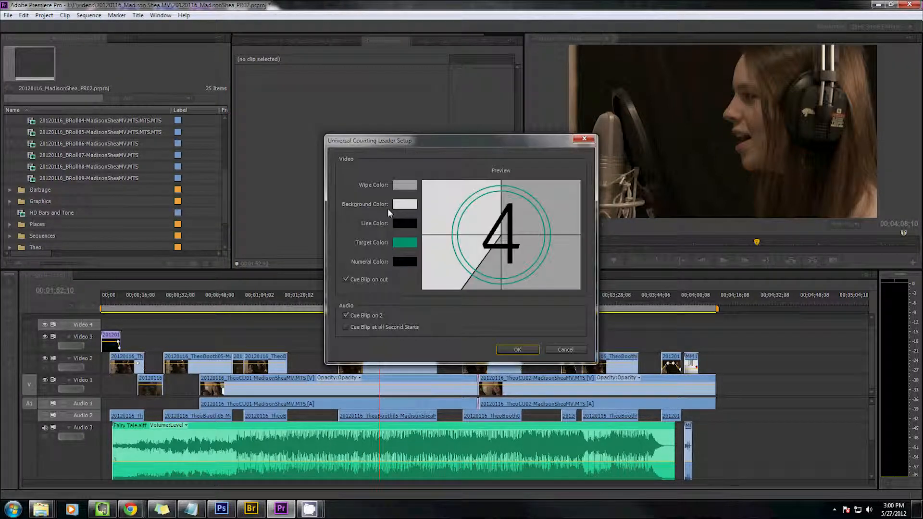
Step: Set the counting leader's line color to dark red and its wipe color to medium blue
{"action": "left_click", "coordinate": [405, 224]}
{"action": "left_click", "coordinate": [467, 249]}
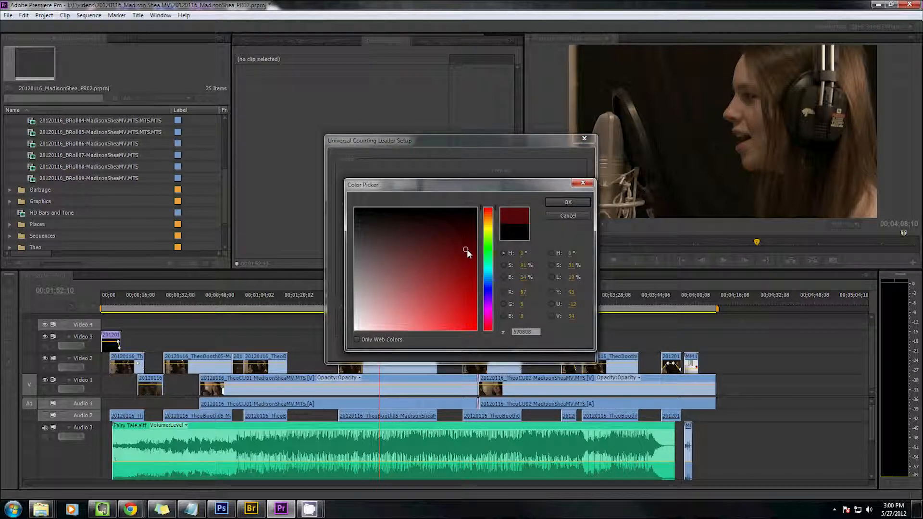
{"action": "left_click", "coordinate": [565, 193]}
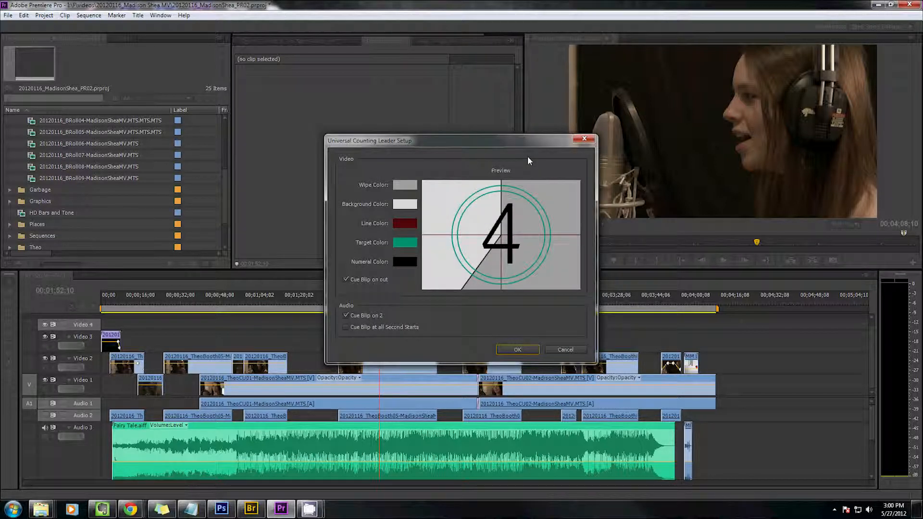
{"action": "left_click", "coordinate": [391, 186]}
{"action": "left_click", "coordinate": [437, 314]}
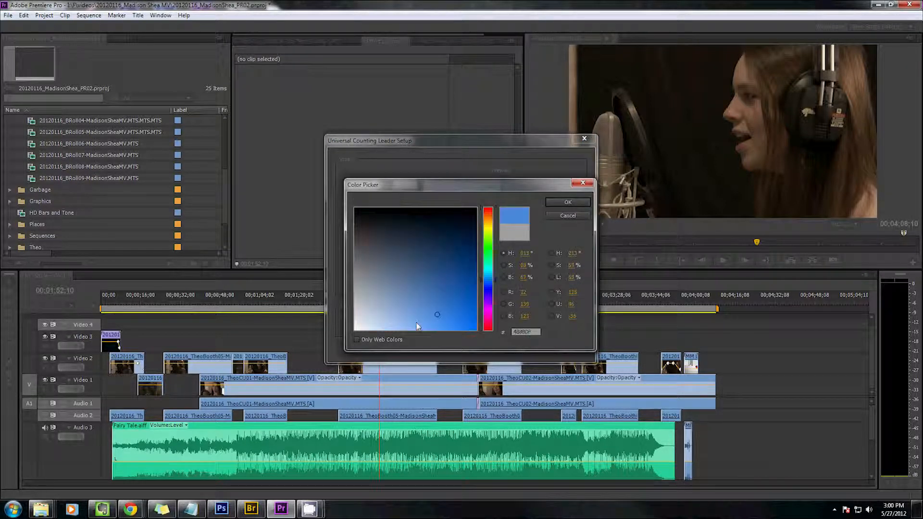
{"action": "left_click", "coordinate": [567, 202]}
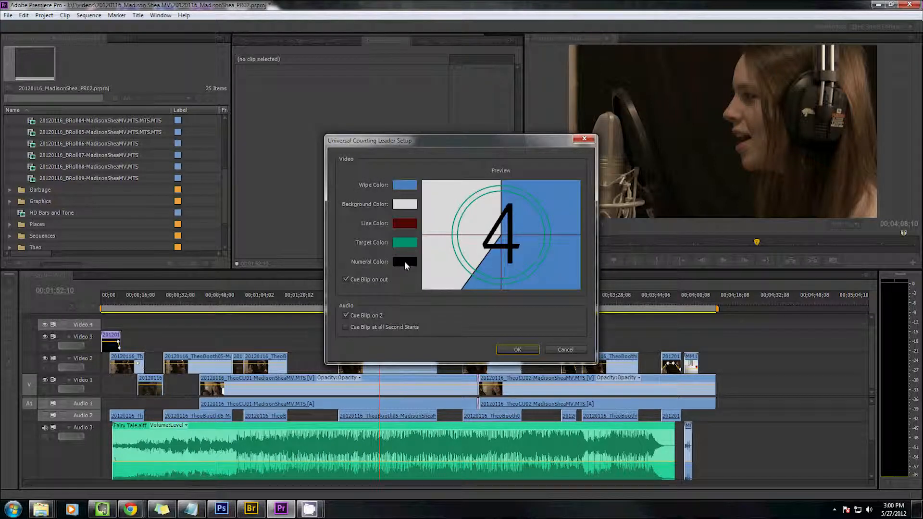
Step: Set the counting leader's background color to olive and its numeral color to bright green
{"action": "left_click", "coordinate": [405, 205]}
{"action": "left_click", "coordinate": [457, 255]}
{"action": "left_click", "coordinate": [488, 229]}
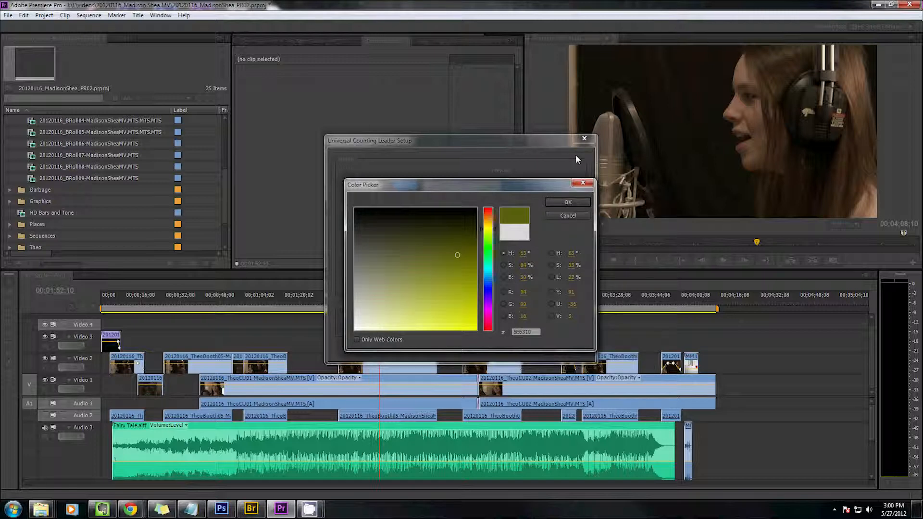
{"action": "left_click", "coordinate": [568, 201]}
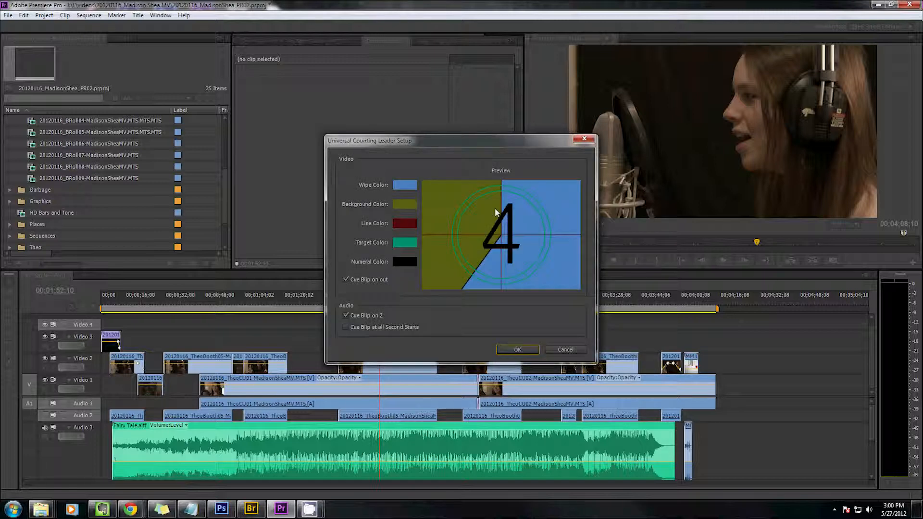
{"action": "left_click", "coordinate": [403, 262]}
{"action": "left_click", "coordinate": [482, 253]}
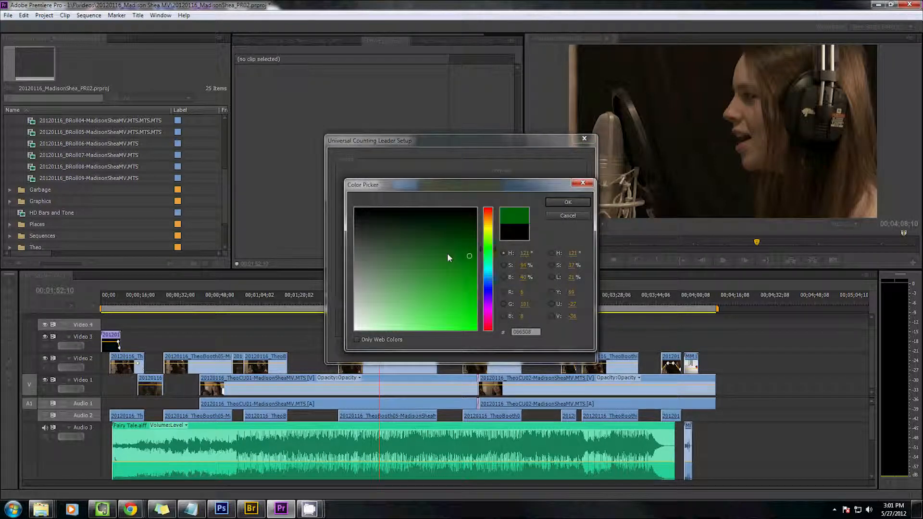
{"action": "left_click", "coordinate": [476, 330]}
{"action": "left_click", "coordinate": [565, 201]}
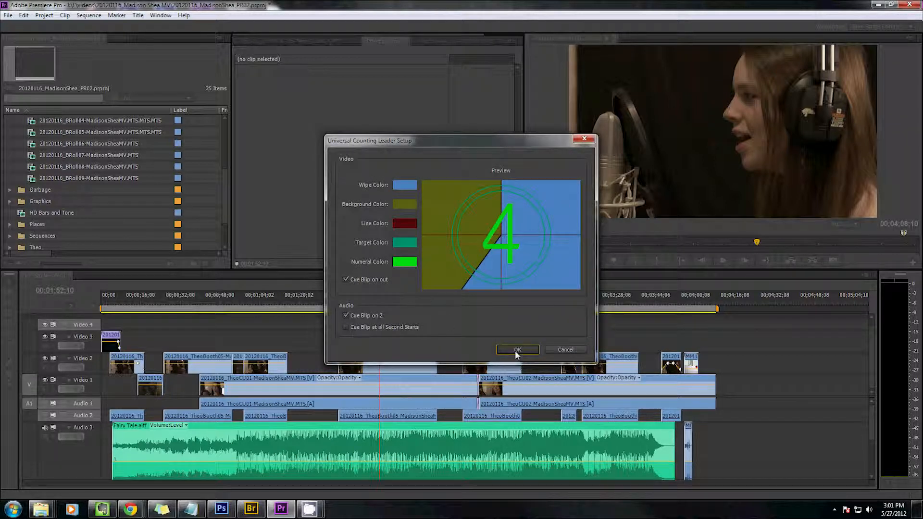
Step: Keep Cue Blip on out enabled, turn on Cue Blip at all Second Starts, and create the counting leader
{"action": "left_click", "coordinate": [346, 280]}
{"action": "left_click", "coordinate": [345, 279]}
{"action": "left_click", "coordinate": [345, 327]}
{"action": "left_click", "coordinate": [520, 351]}
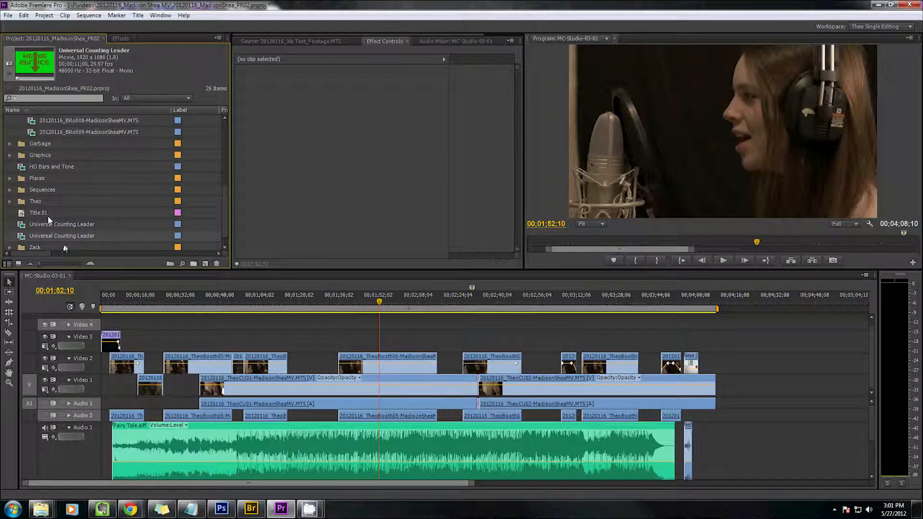
Step: Place the Universal Counting Leader on Video 4 at the start of the sequence and play from the beginning to 00;00;01;23
{"action": "left_click_drag", "start_coordinate": [48, 224], "coordinate": [109, 338]}
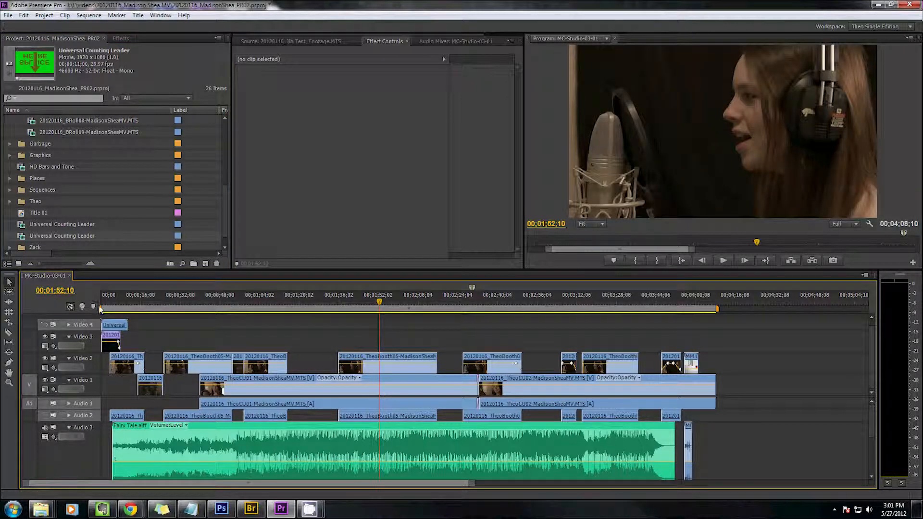
{"action": "key", "text": "Home"}
{"action": "key", "text": "space"}
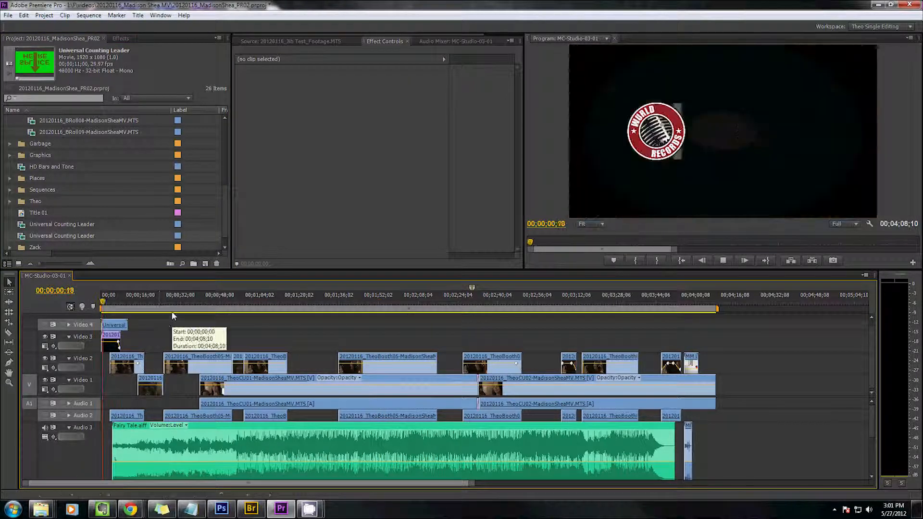
{"action": "key", "text": "space"}
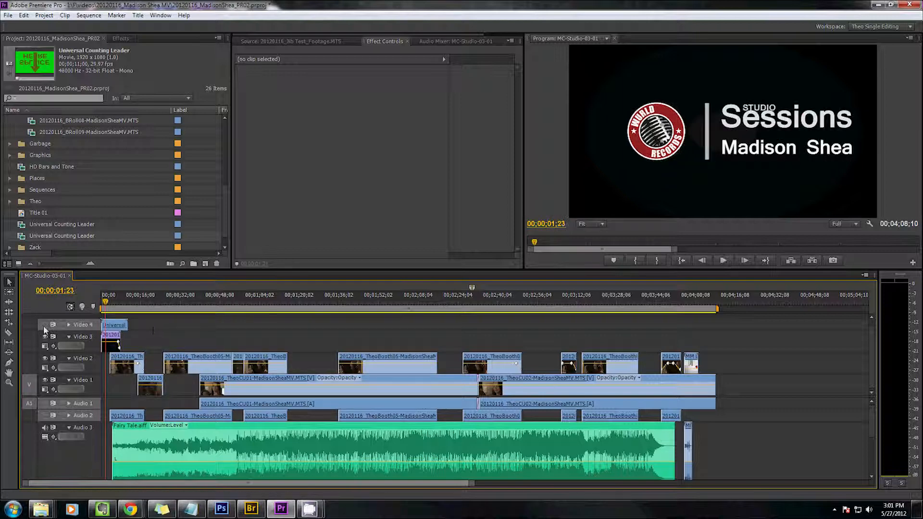
Step: Turn on the Video 4 track's output and play the counting leader from the start of the sequence
{"action": "left_click", "coordinate": [44, 325]}
{"action": "key", "text": "space"}
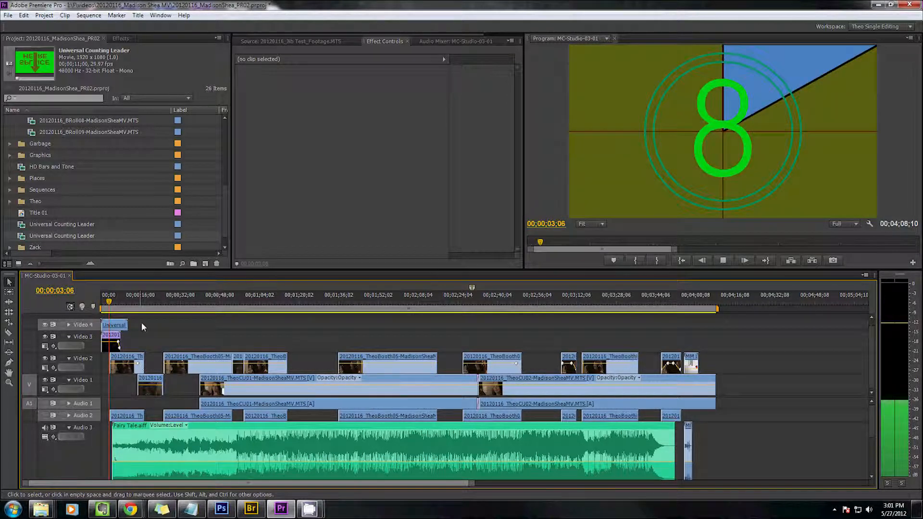
{"action": "key", "text": "space"}
{"action": "key", "text": "Home"}
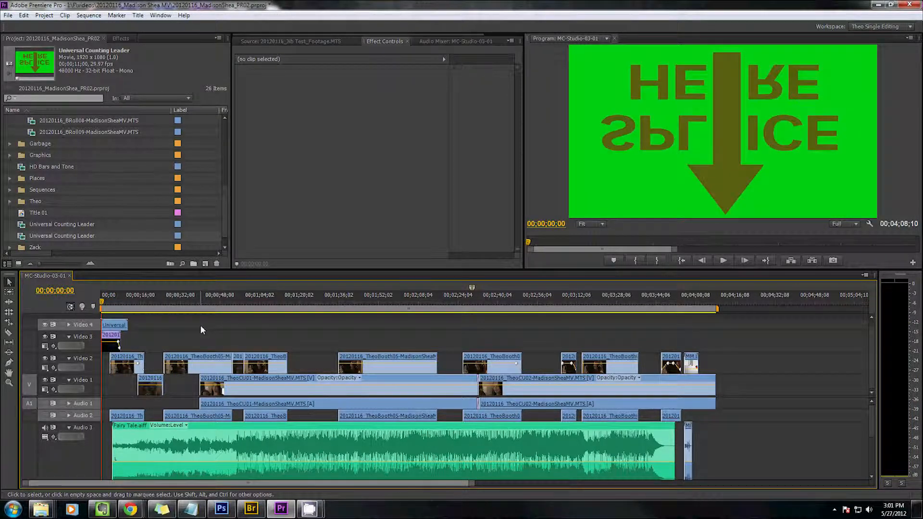
{"action": "key", "text": "space"}
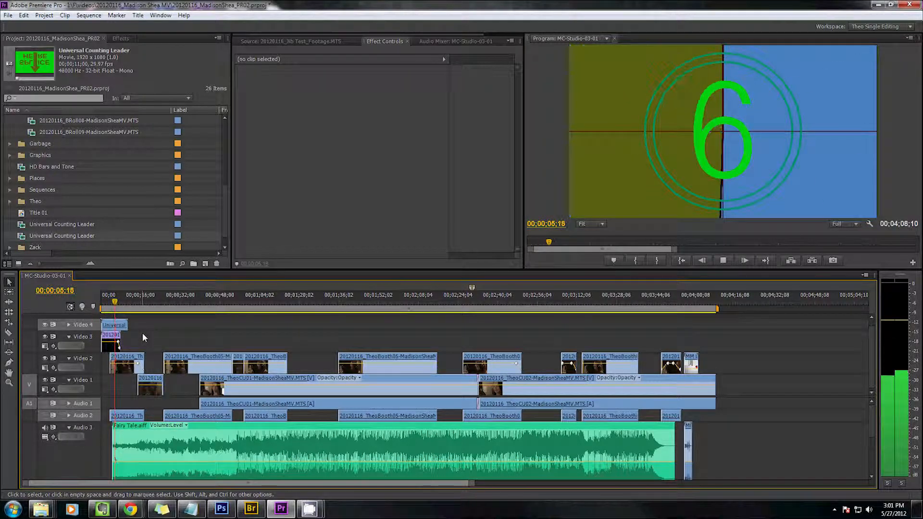
Step: Remove the Universal Counting Leader clip from Video 4 and delete both counting leaders from the project
{"action": "left_click", "coordinate": [116, 325]}
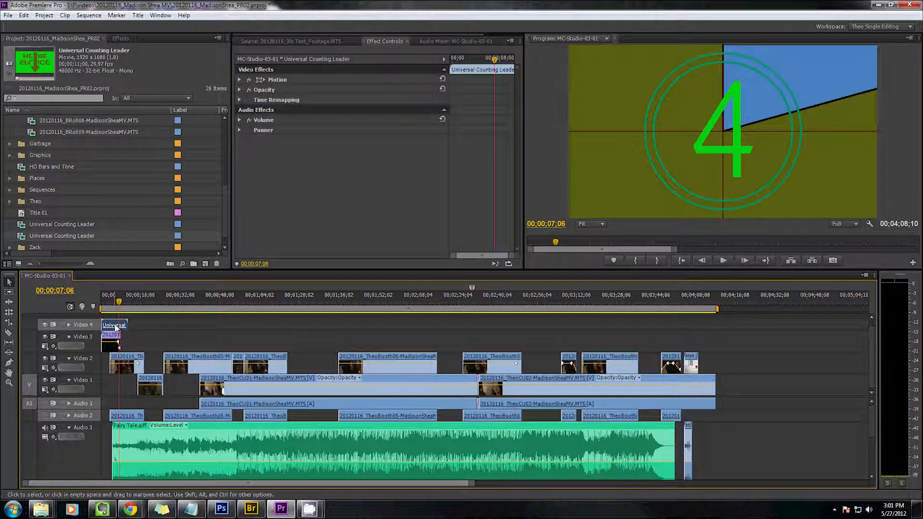
{"action": "key", "text": "Delete"}
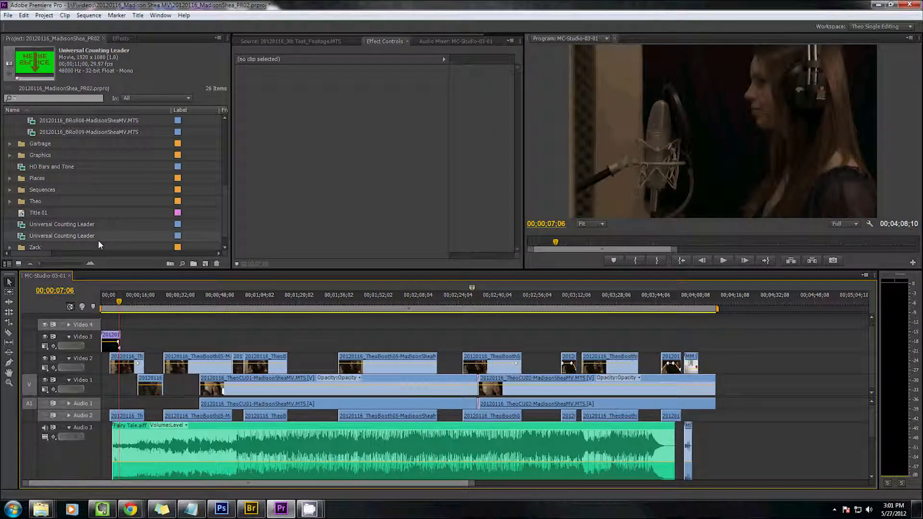
{"action": "left_click", "coordinate": [34, 236]}
{"action": "left_click", "coordinate": [35, 236]}
{"action": "left_click", "coordinate": [30, 224], "text": "ctrl"}
{"action": "key", "text": "Delete"}
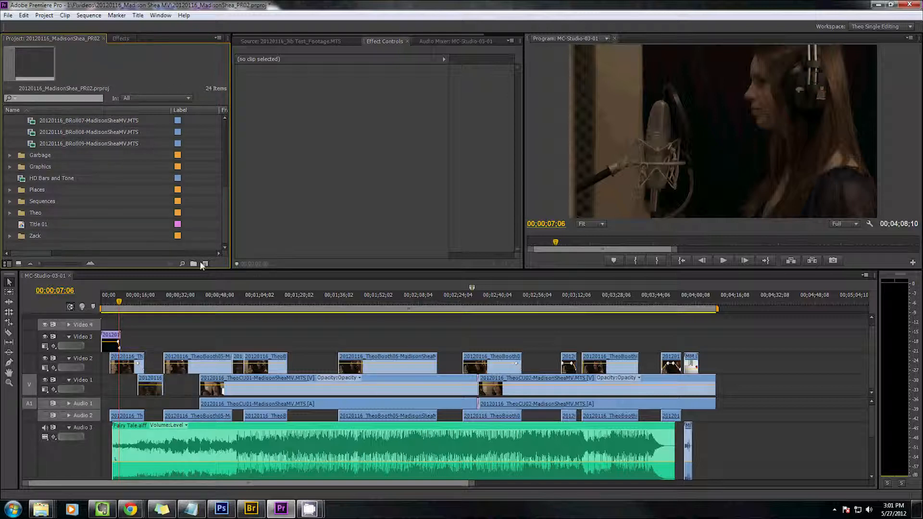
Step: Create a 1920 x 1080 transparent video at 29.97fps Drop-Frame with square pixels and place it after the last Video 2 clip
{"action": "left_click", "coordinate": [204, 264]}
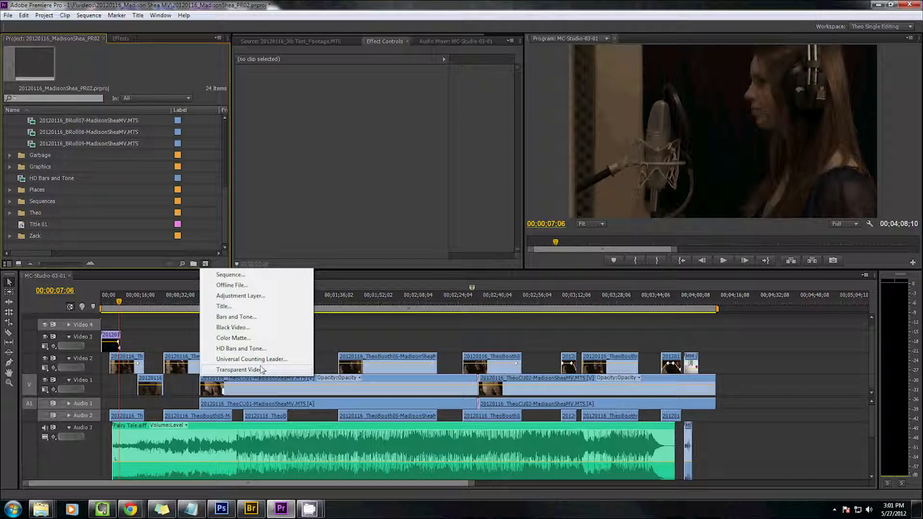
{"action": "left_click", "coordinate": [261, 370]}
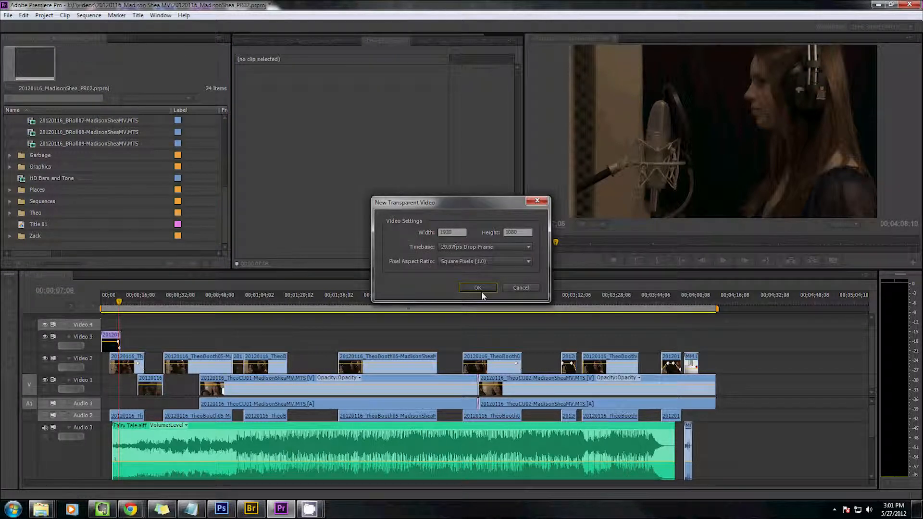
{"action": "mouse_move", "coordinate": [65, 235]}
{"action": "left_mouse_down"}
{"action": "mouse_move", "coordinate": [682, 356]}
{"action": "mouse_move", "coordinate": [710, 369]}
{"action": "left_mouse_up"}
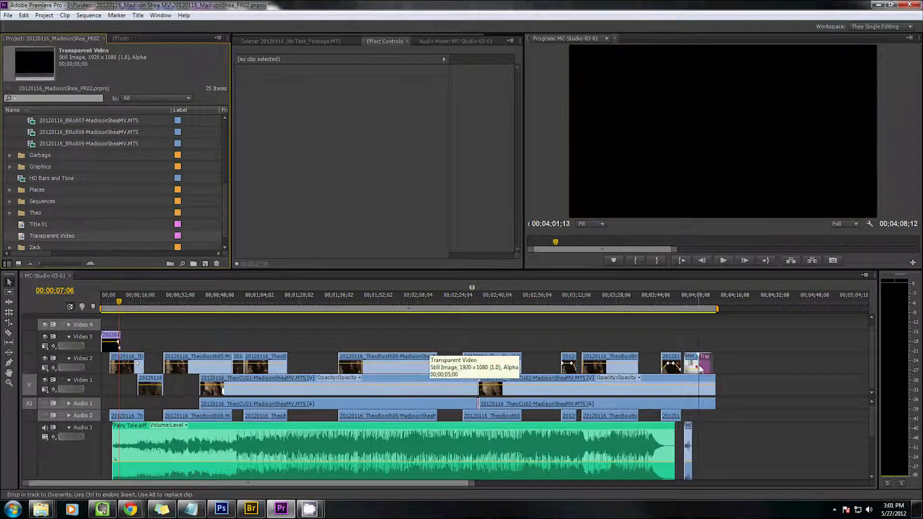
Step: Delete the Transparent Video clip from Video 2 and its item from the project
{"action": "left_click", "coordinate": [704, 370]}
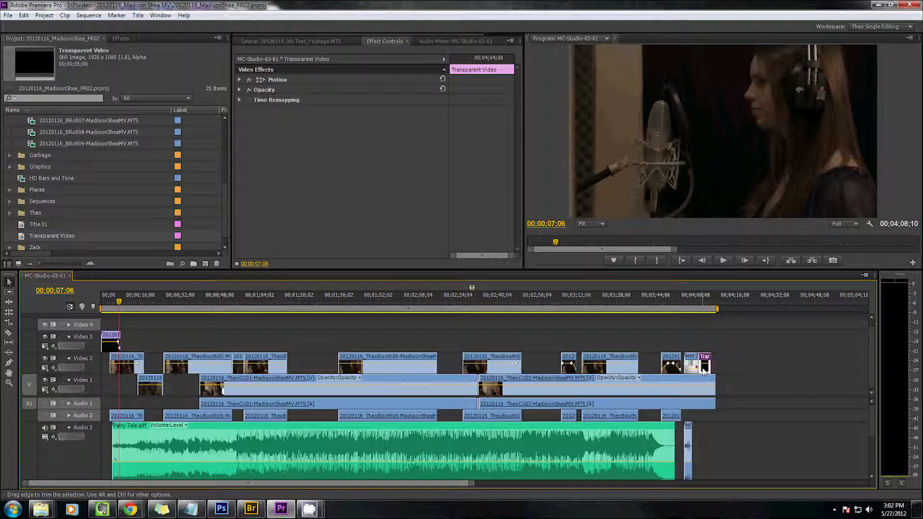
{"action": "key", "text": "Delete"}
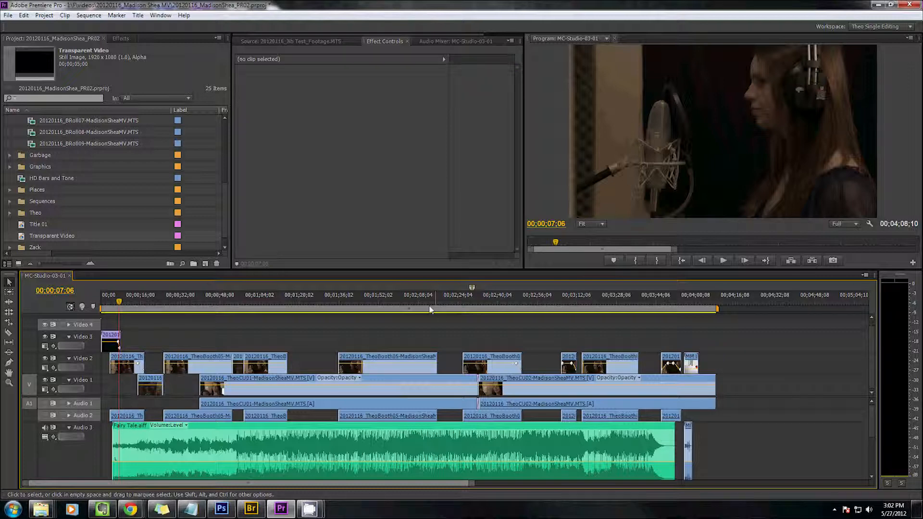
{"action": "left_click", "coordinate": [215, 263]}
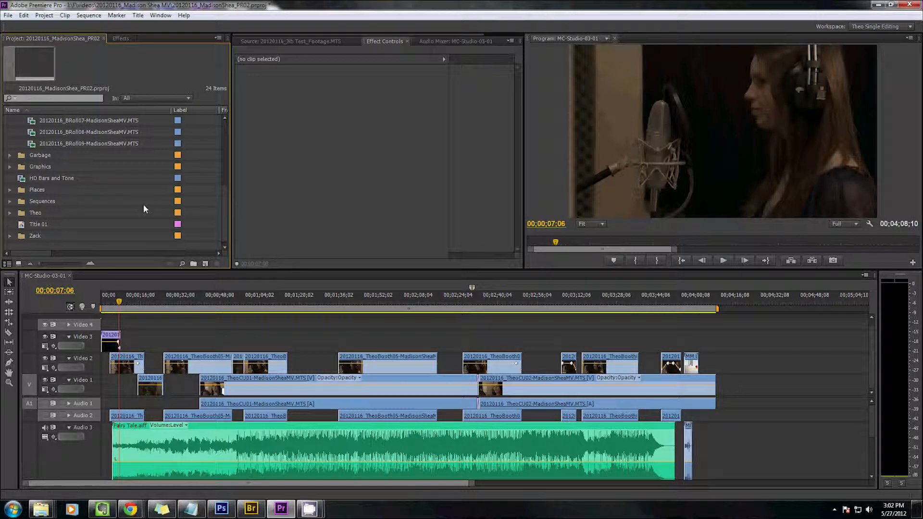
Step: Maximize the Project panel, create a new bin with its default name, and delete that bin
{"action": "key", "text": "grave"}
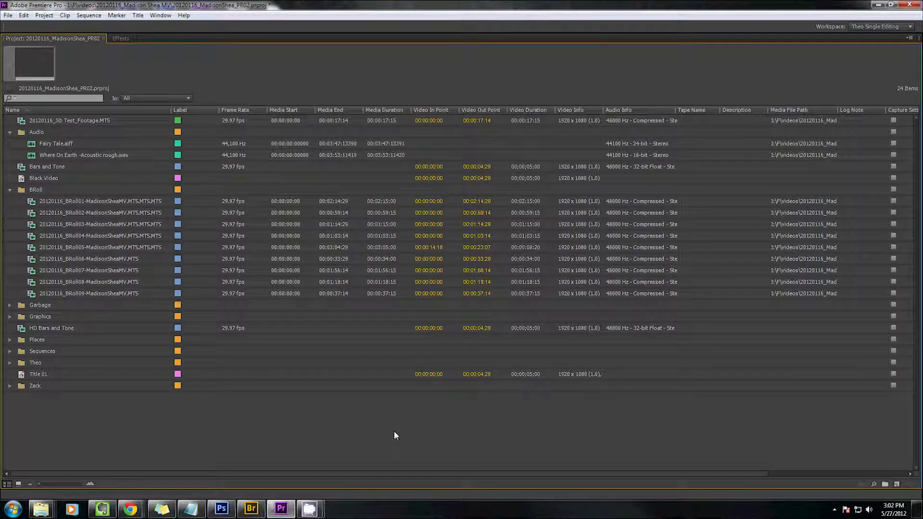
{"action": "right_click", "coordinate": [400, 426]}
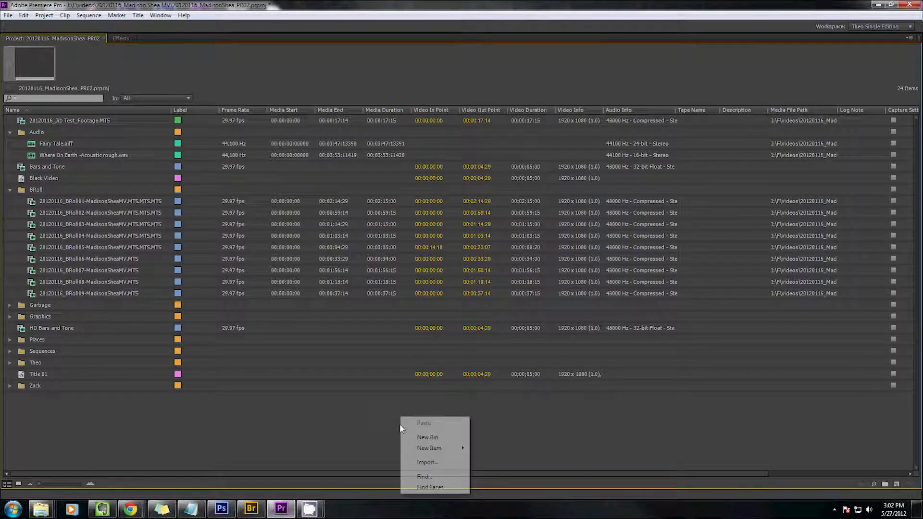
{"action": "left_click", "coordinate": [515, 442]}
{"action": "left_click", "coordinate": [884, 484]}
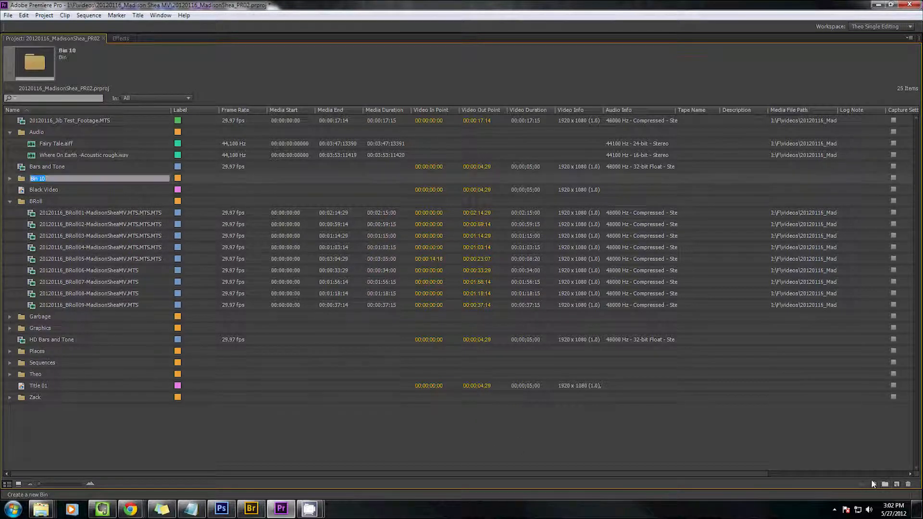
{"action": "left_click", "coordinate": [21, 184]}
{"action": "key", "text": "Delete"}
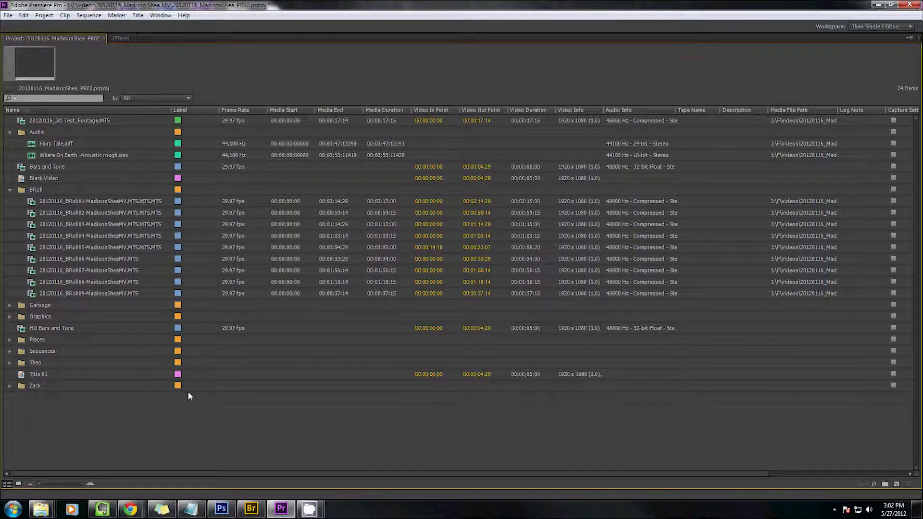
Step: Create another empty bin in the project and delete it again
{"action": "key", "text": "ctrl+slash"}
{"action": "left_click", "coordinate": [32, 177]}
{"action": "key", "text": "Delete"}
Step: Import 20120118_SessionsGraphic_R02.wmv into the project and remove it again
{"action": "right_click", "coordinate": [590, 431]}
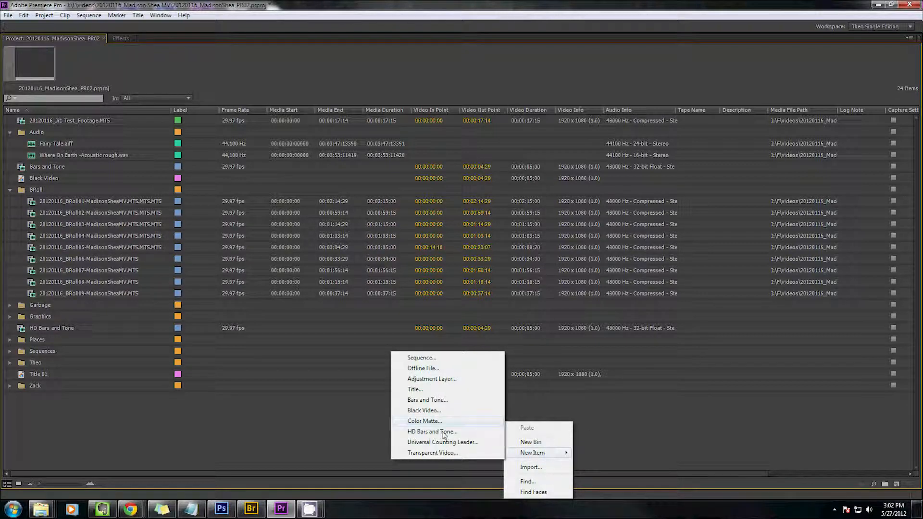
{"action": "left_click", "coordinate": [554, 470]}
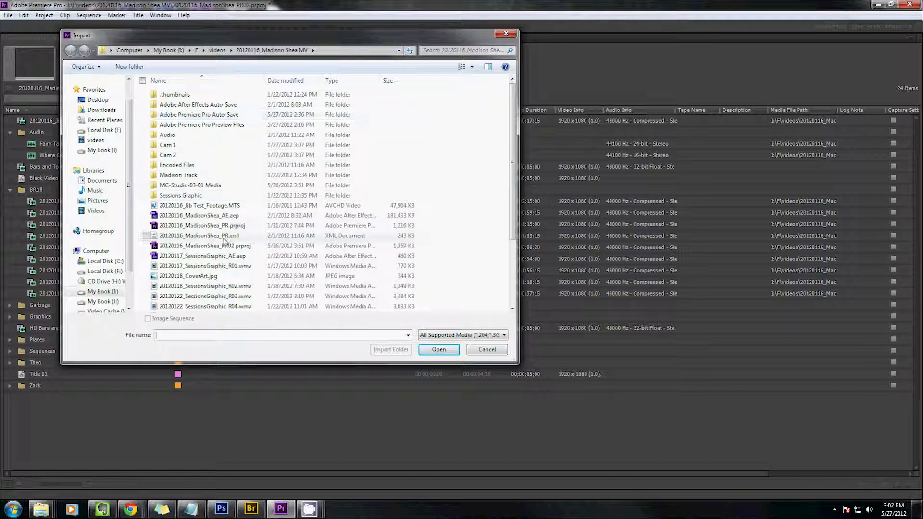
{"action": "left_click", "coordinate": [219, 287]}
{"action": "left_click", "coordinate": [450, 350]}
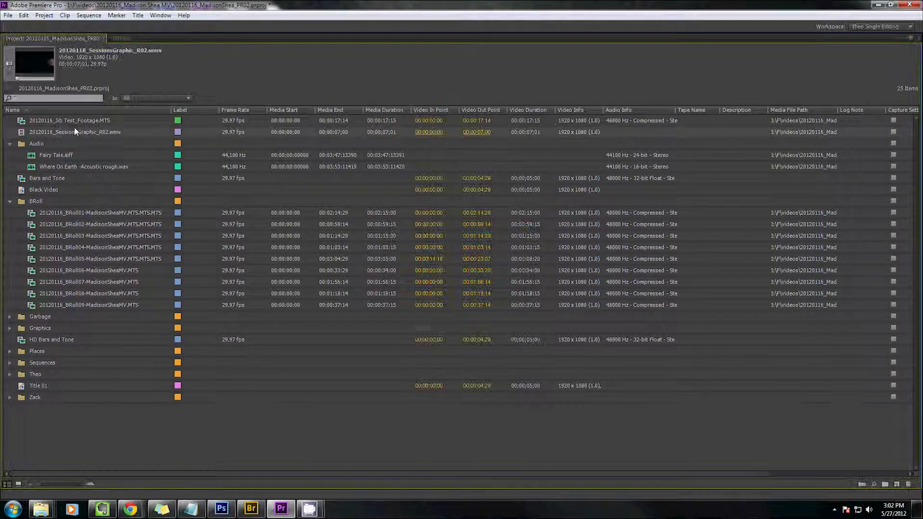
{"action": "left_click", "coordinate": [66, 133]}
{"action": "key", "text": "ctrl+z"}
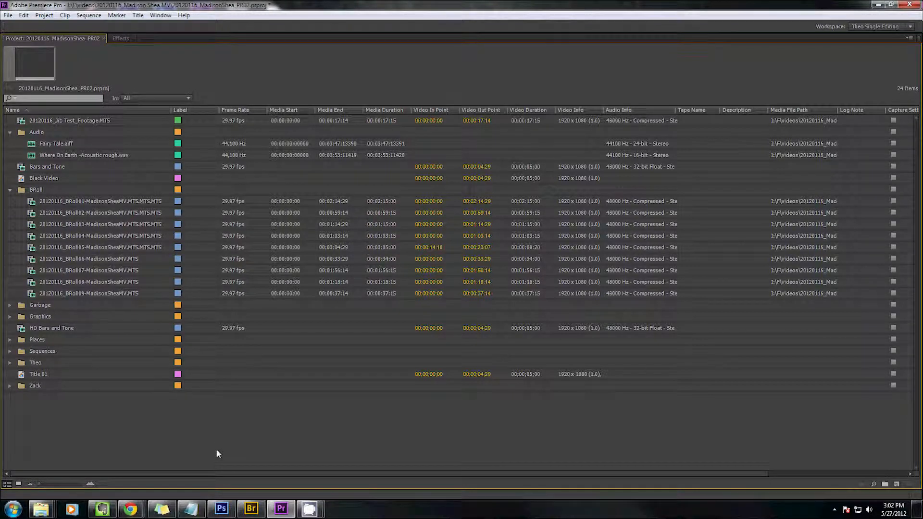
Step: Import the still image 20120118_CoverArt.jpg into the project and remove it again
{"action": "key", "text": "ctrl+i"}
{"action": "key", "text": "Escape"}
{"action": "key", "text": "ctrl+i"}
{"action": "left_click", "coordinate": [192, 276]}
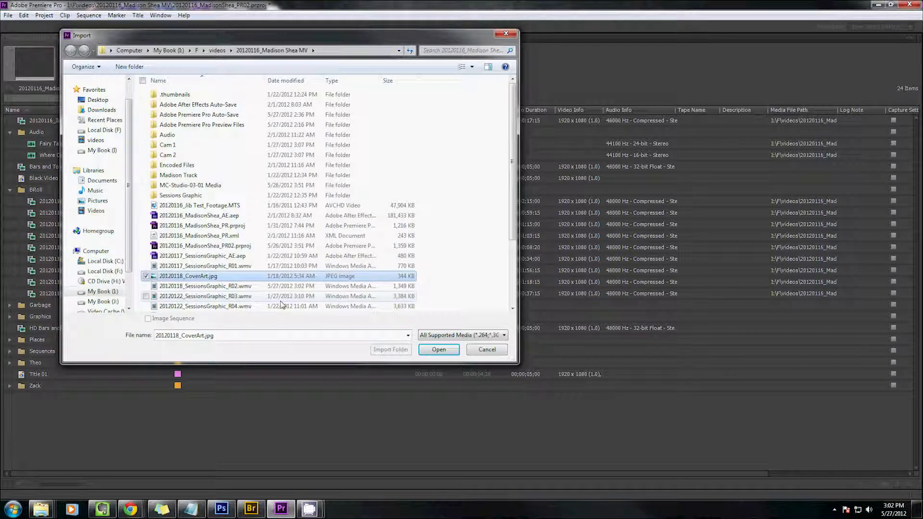
{"action": "key", "text": "Return"}
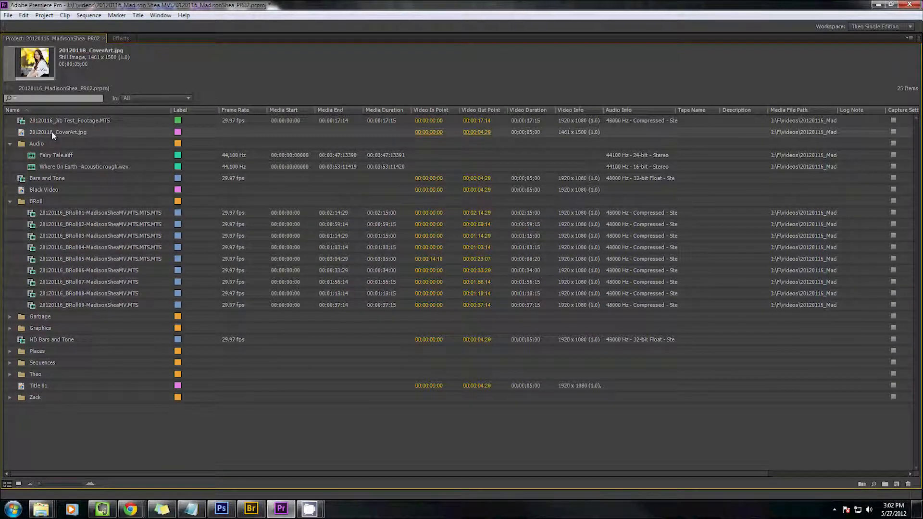
{"action": "left_click", "coordinate": [52, 133]}
{"action": "key", "text": "ctrl+z"}
{"action": "key", "text": "ctrl+shift+z"}
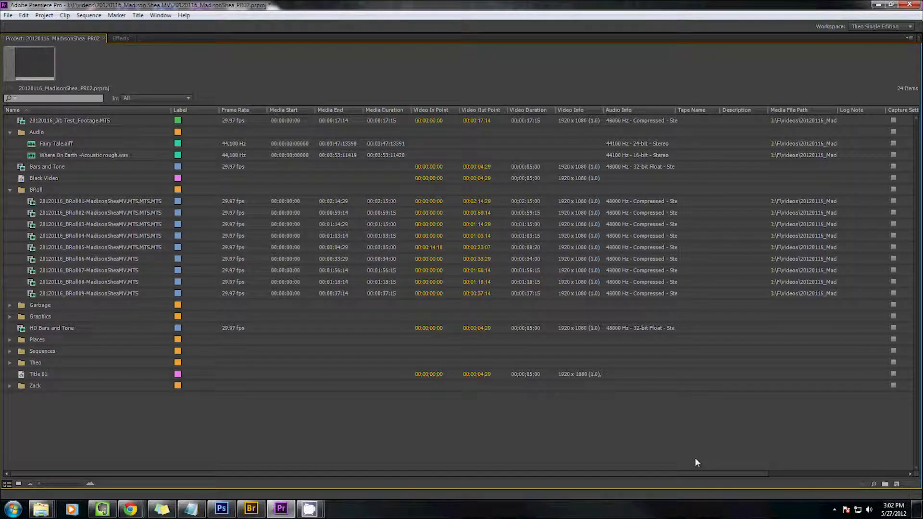
{"action": "right_click", "coordinate": [353, 346]}
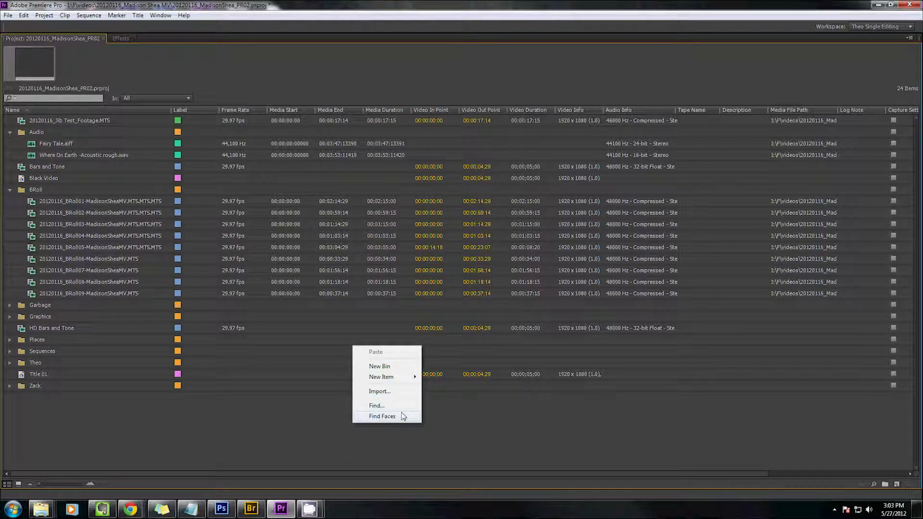
{"action": "left_click", "coordinate": [500, 435]}
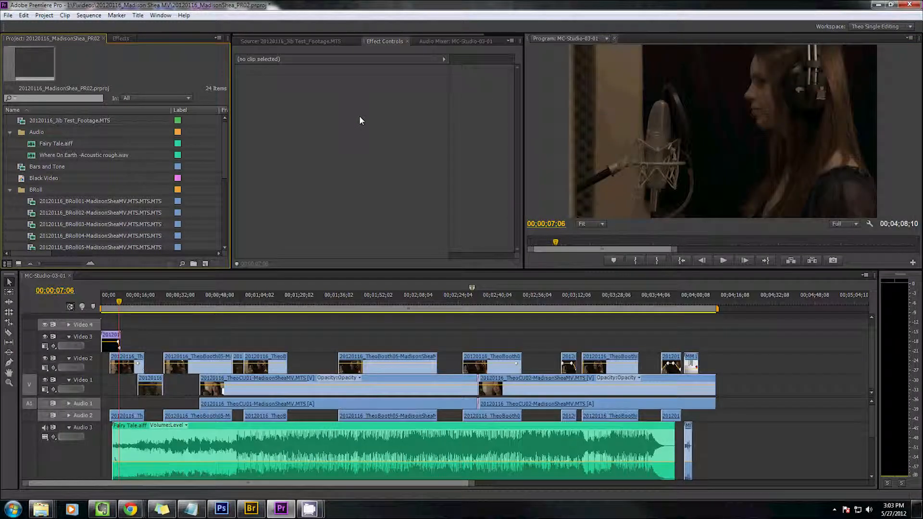
{"action": "scroll", "coordinate": [193, 166], "scroll_direction": "down", "scroll_amount": 5}
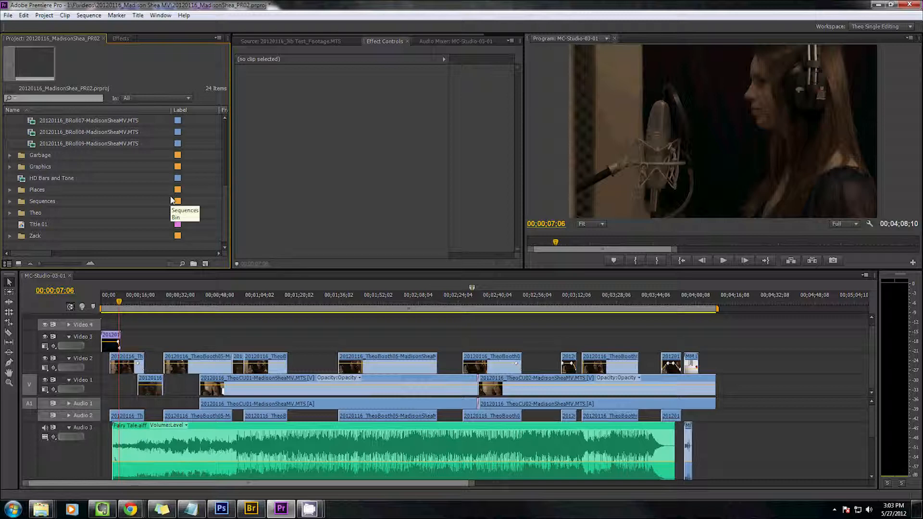
{"action": "scroll", "coordinate": [182, 177], "scroll_direction": "up", "scroll_amount": 5}
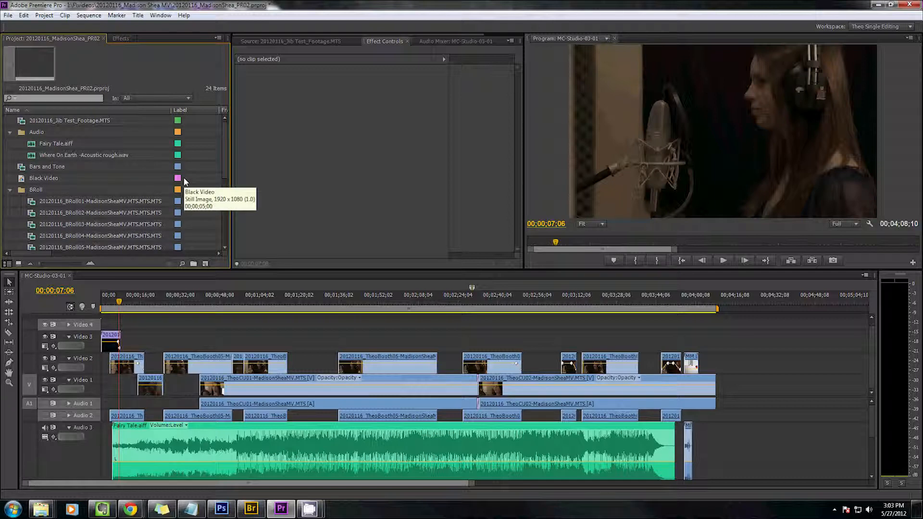
{"action": "scroll", "coordinate": [212, 167], "scroll_direction": "down", "scroll_amount": 3}
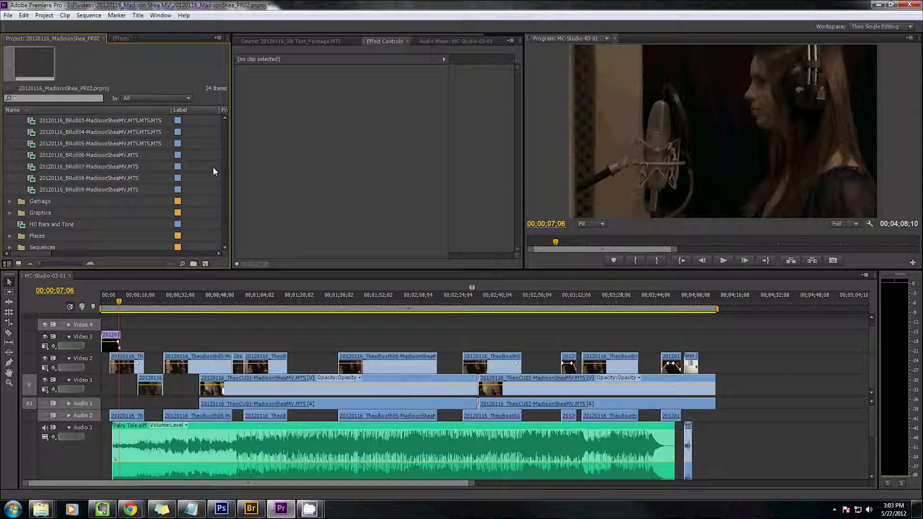
{"action": "scroll", "coordinate": [188, 226], "scroll_direction": "up", "scroll_amount": 3}
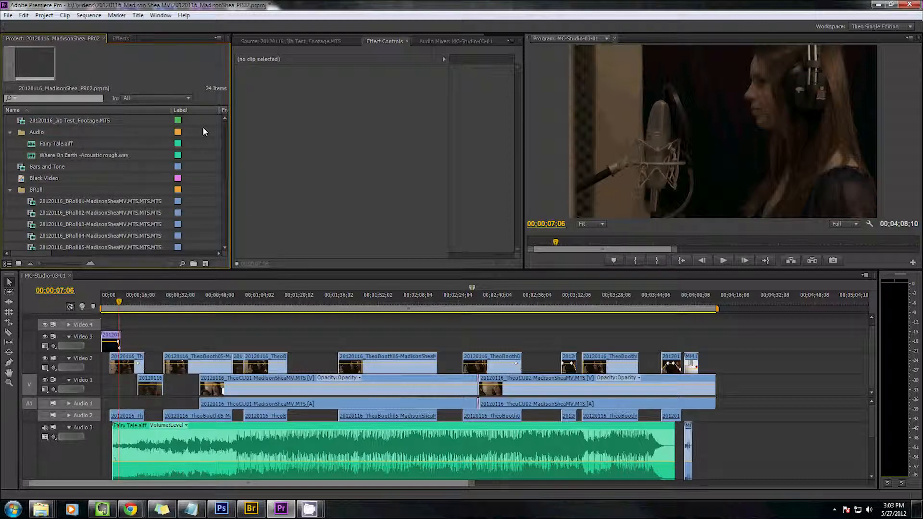
Step: Collapse the BRoll bin and maximize the Project panel
{"action": "key", "text": "grave"}
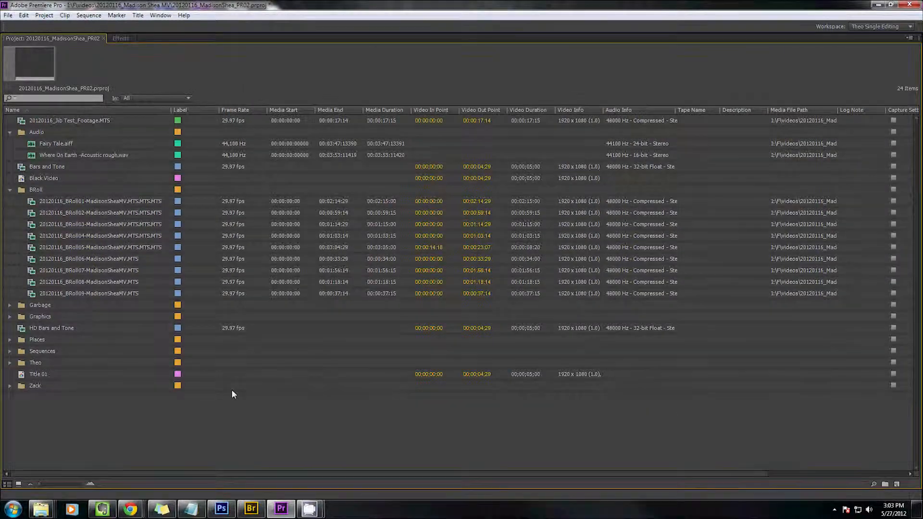
{"action": "key", "text": "grave"}
{"action": "scroll", "coordinate": [48, 177], "scroll_direction": "up", "scroll_amount": 2}
{"action": "left_click", "coordinate": [9, 189]}
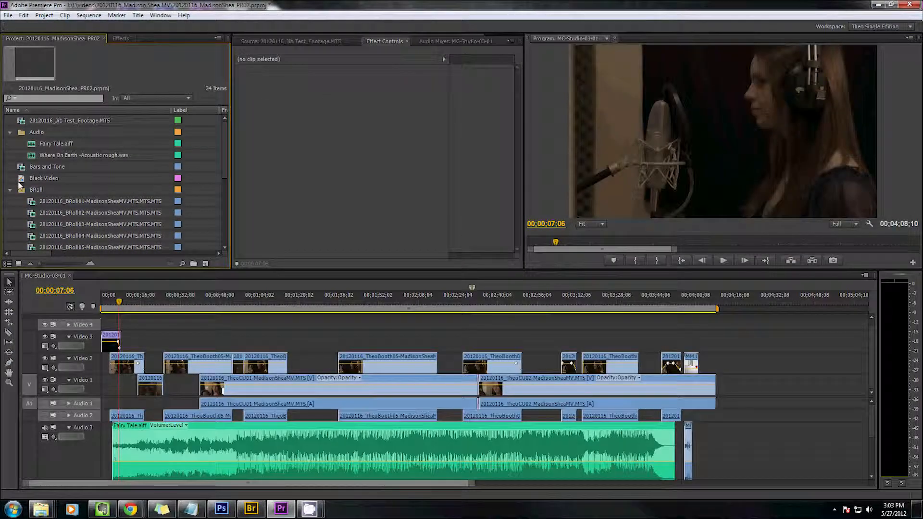
{"action": "key", "text": "grave"}
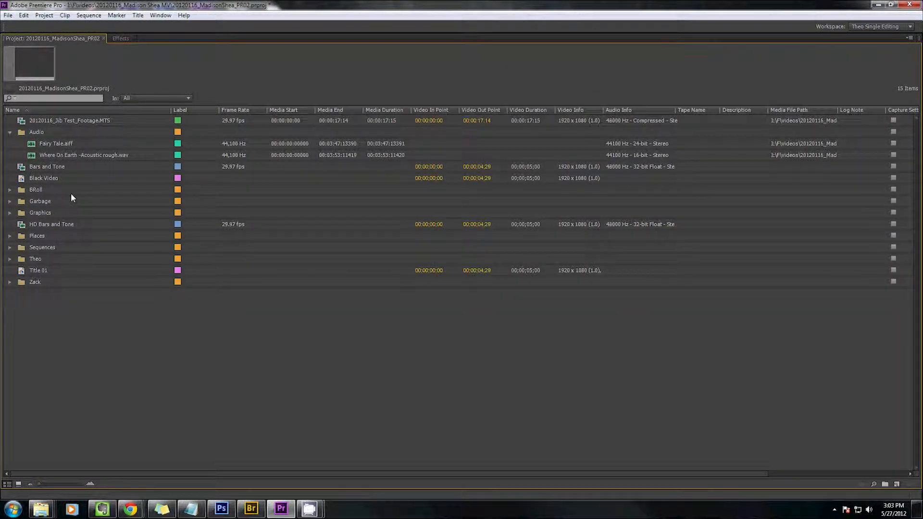
Step: Move Title 01 into the last bin in the list, expand that bin, and move the title back to the project's top level
{"action": "left_click", "coordinate": [35, 269]}
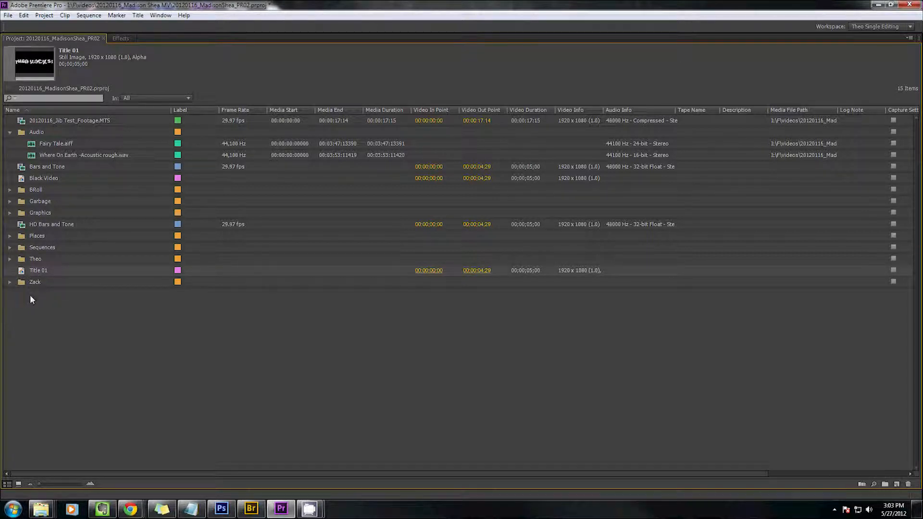
{"action": "left_click_drag", "start_coordinate": [35, 270], "coordinate": [34, 282]}
{"action": "left_click", "coordinate": [9, 271]}
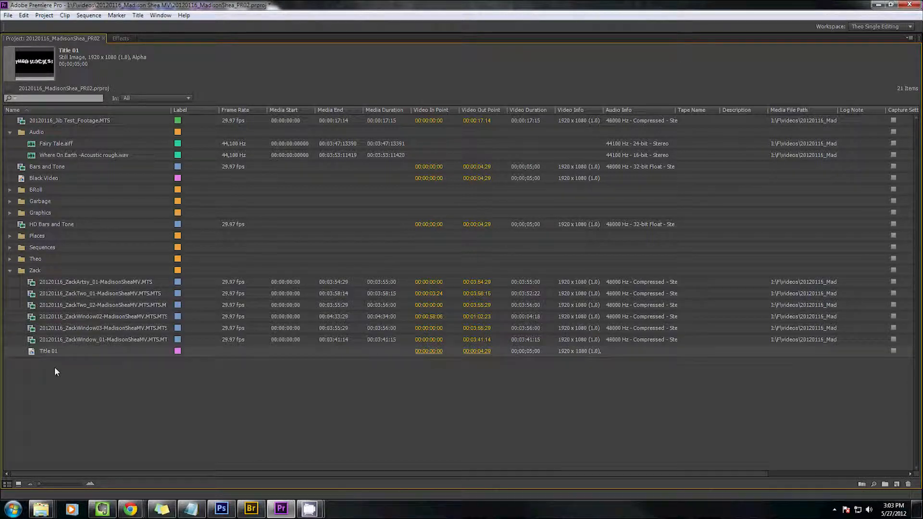
{"action": "left_click_drag", "start_coordinate": [48, 351], "coordinate": [37, 395]}
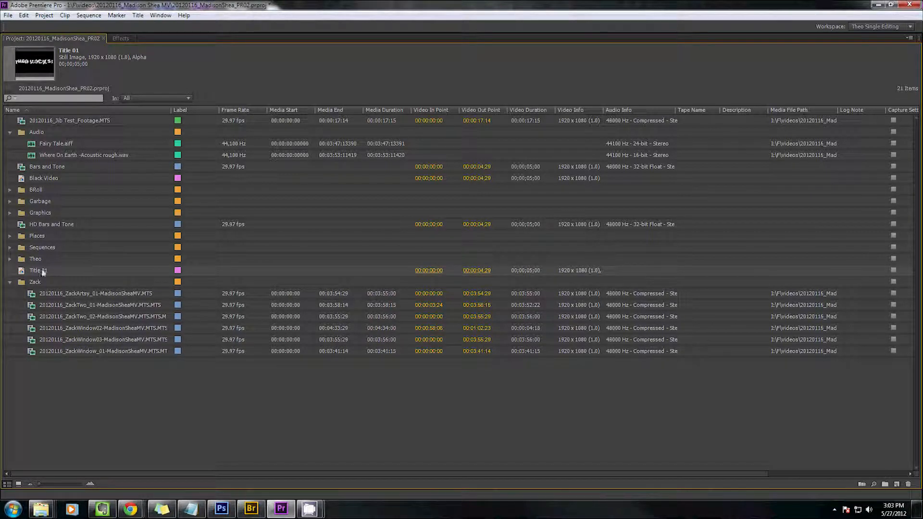
Step: Move Title 01 and the bin above it into the last bin in the list, undoing each move
{"action": "left_click", "coordinate": [58, 388]}
{"action": "left_click", "coordinate": [42, 270]}
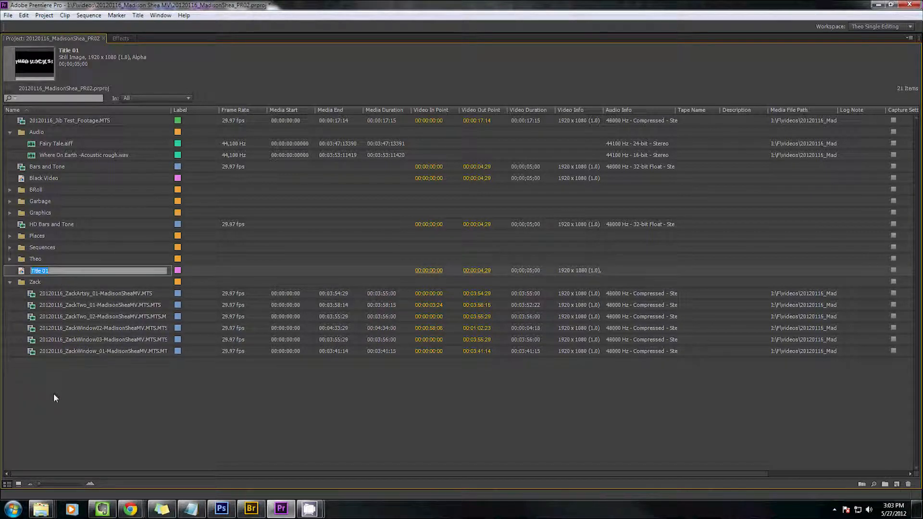
{"action": "left_click", "coordinate": [54, 394]}
{"action": "left_click", "coordinate": [36, 269]}
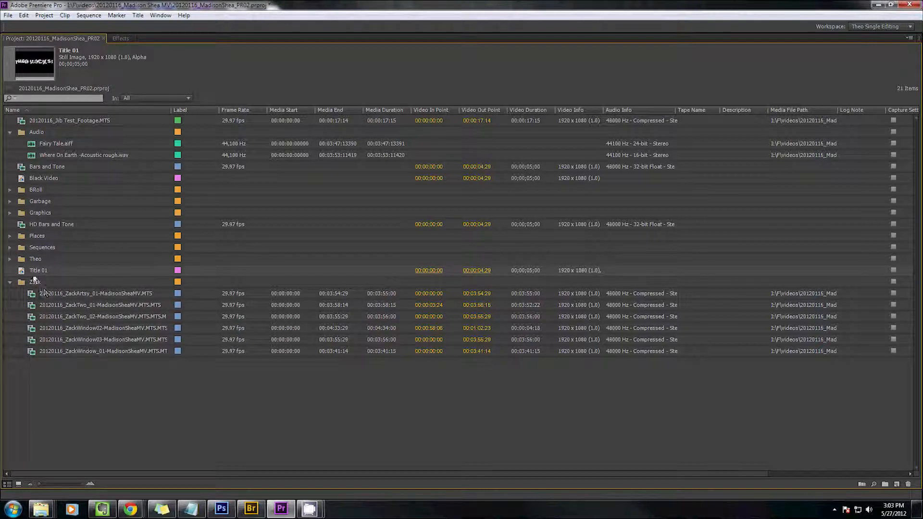
{"action": "left_click_drag", "start_coordinate": [34, 274], "coordinate": [47, 295]}
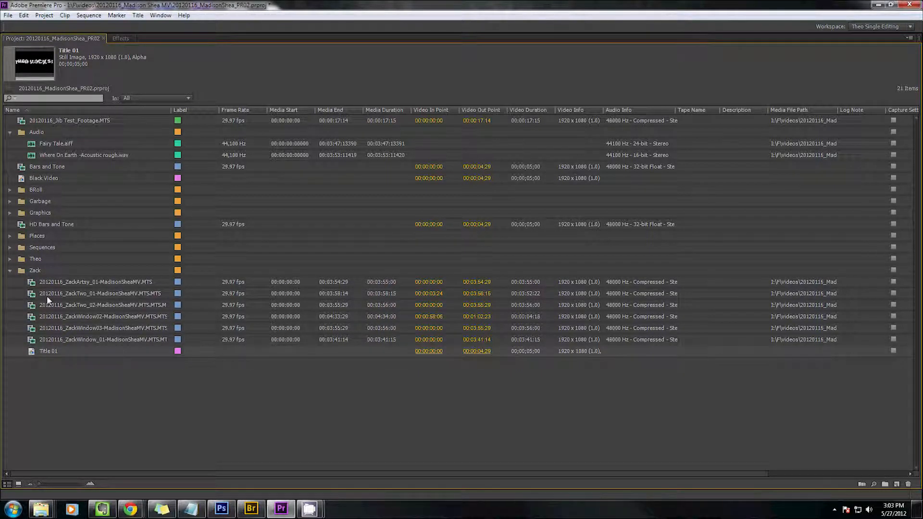
{"action": "key", "text": "ctrl+z"}
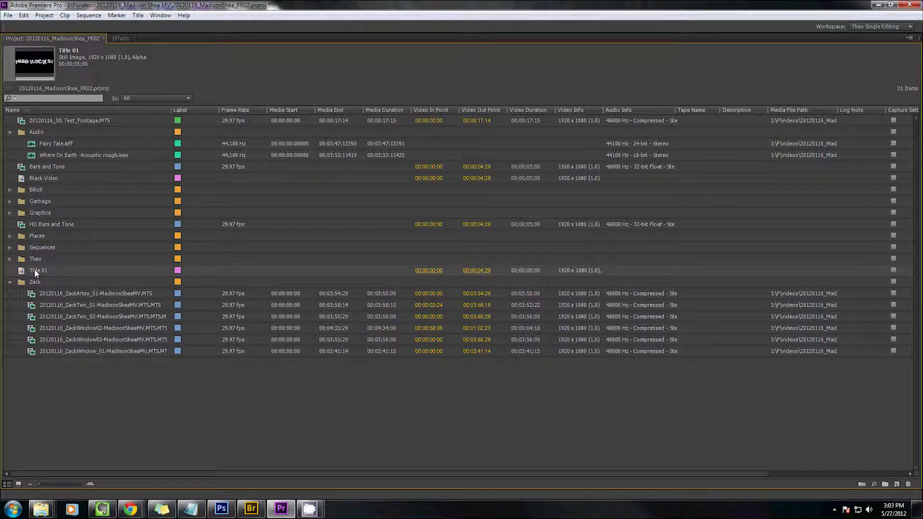
{"action": "left_click_drag", "start_coordinate": [26, 259], "coordinate": [30, 283]}
{"action": "key", "text": "ctrl+z"}
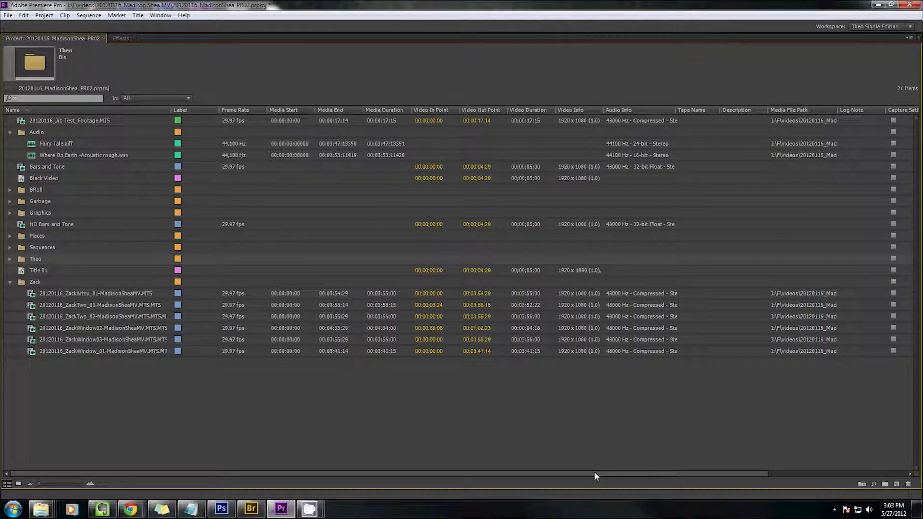
Step: Review the project items' metadata columns as far as Good, return to the first columns, and clear the selection
{"action": "left_click_drag", "start_coordinate": [595, 475], "coordinate": [735, 476]}
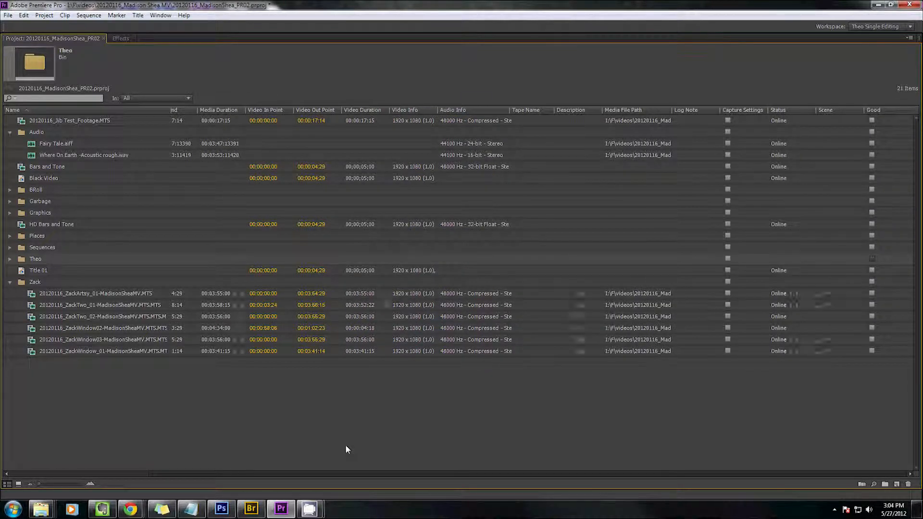
{"action": "left_click_drag", "start_coordinate": [346, 449], "coordinate": [55, 302]}
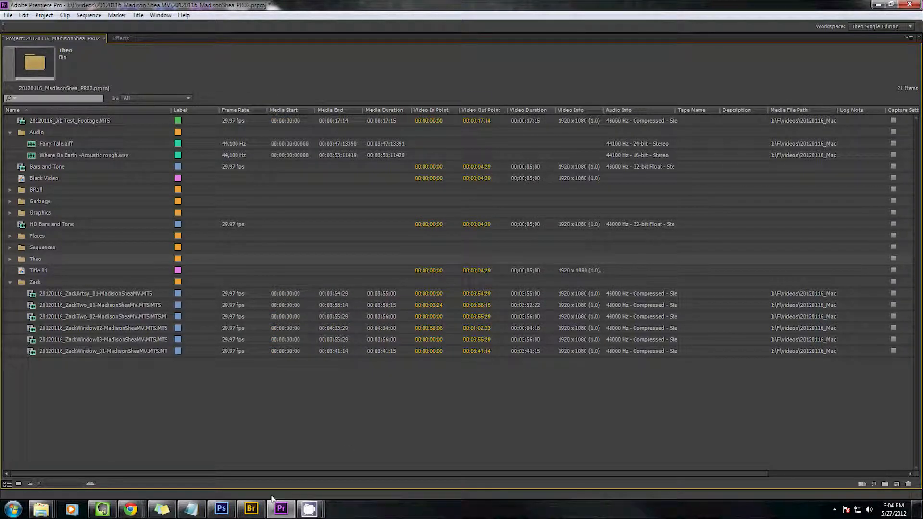
{"action": "left_click", "coordinate": [387, 404]}
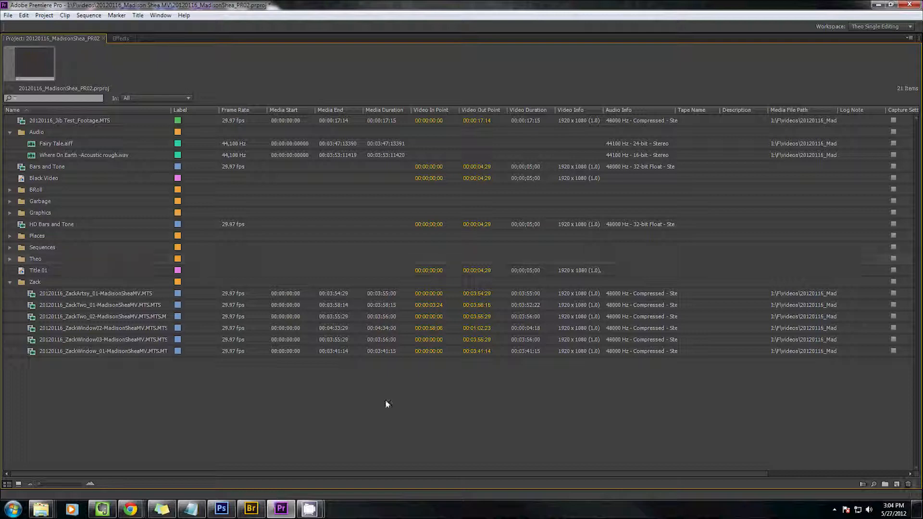
Step: Open the Places bin in its own window from icon view, close it, and return the Project panel to list view
{"action": "left_click", "coordinate": [139, 435]}
{"action": "left_click", "coordinate": [18, 485]}
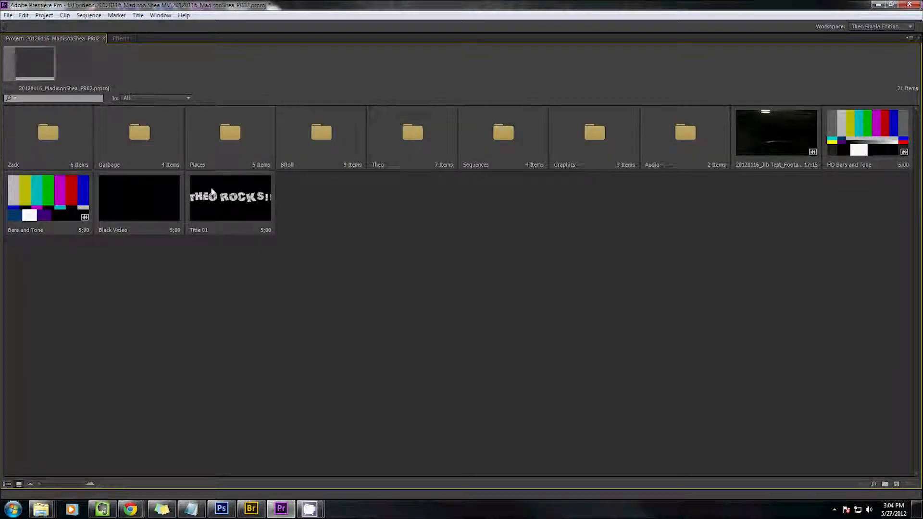
{"action": "double_click", "coordinate": [214, 132]}
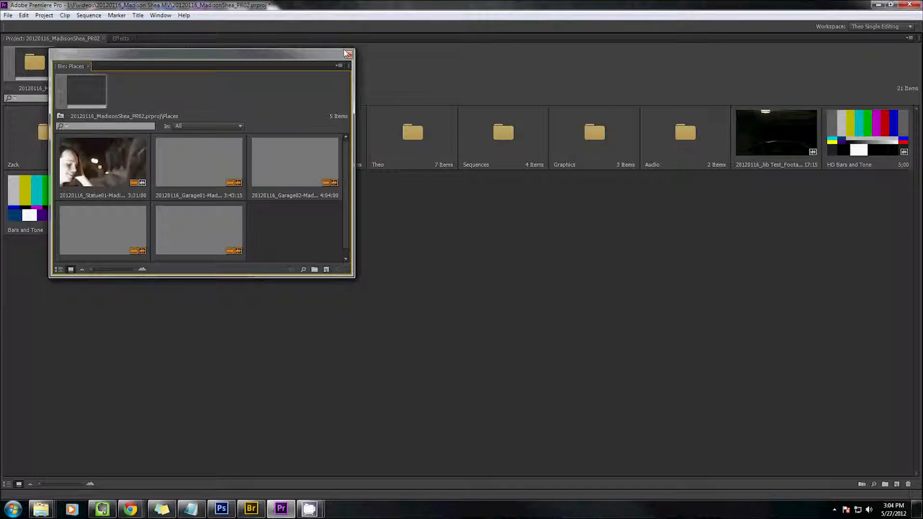
{"action": "left_click", "coordinate": [347, 53]}
{"action": "left_click", "coordinate": [399, 146]}
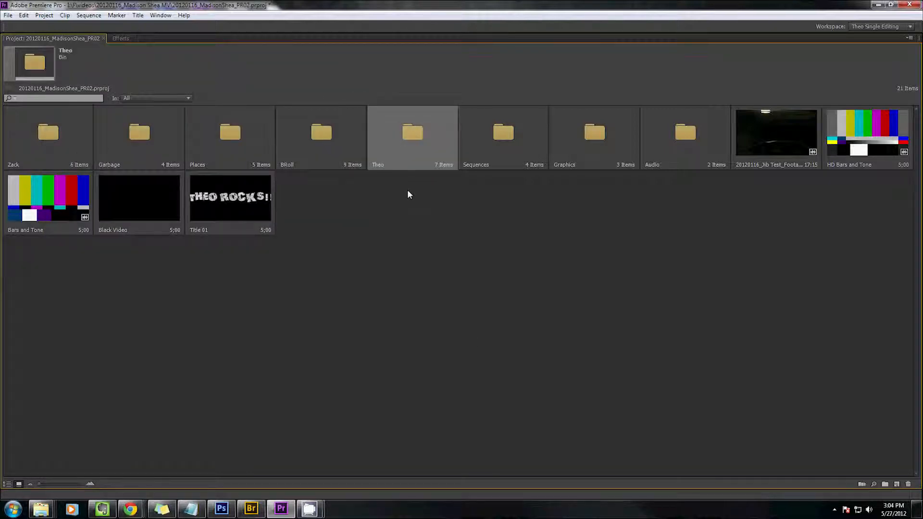
{"action": "left_click", "coordinate": [408, 191]}
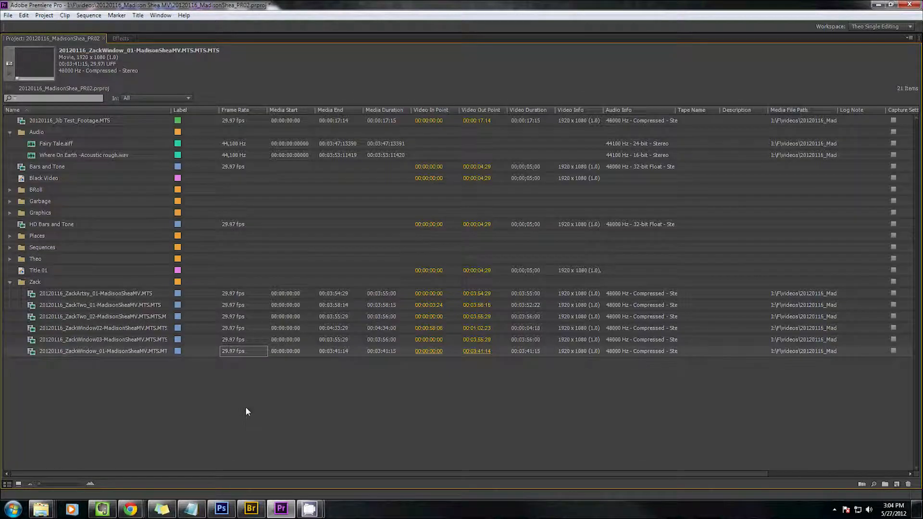
{"action": "left_click", "coordinate": [247, 411]}
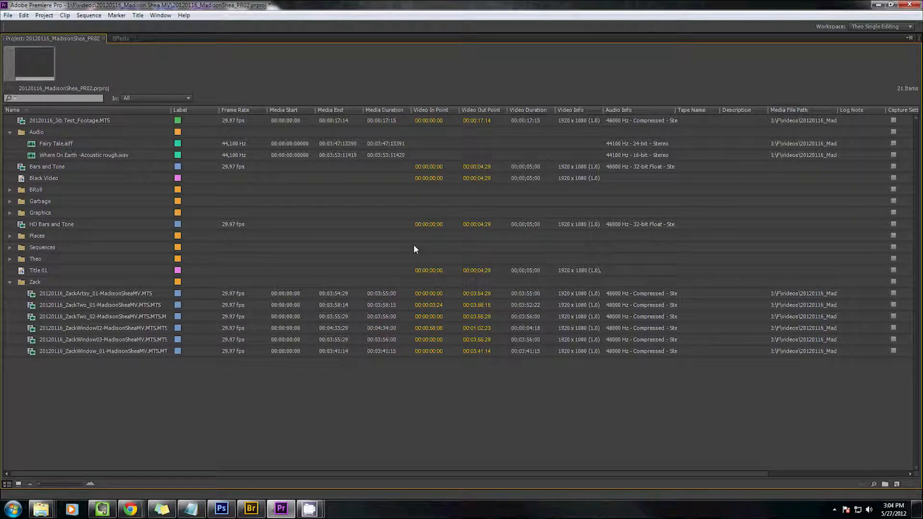
Step: Restore the maximized Project panel to its normal size and play the MC-Studio-03-01 sequence briefly
{"action": "key", "text": "grave"}
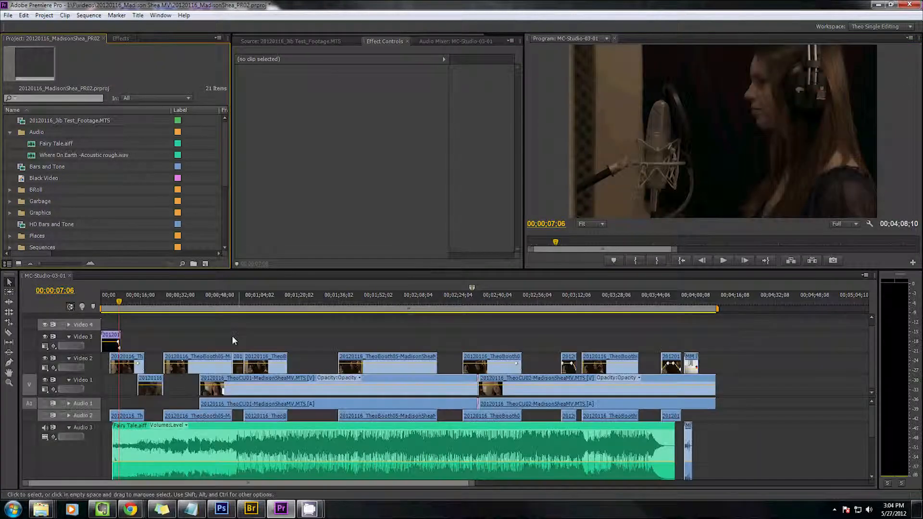
{"action": "key", "text": "space"}
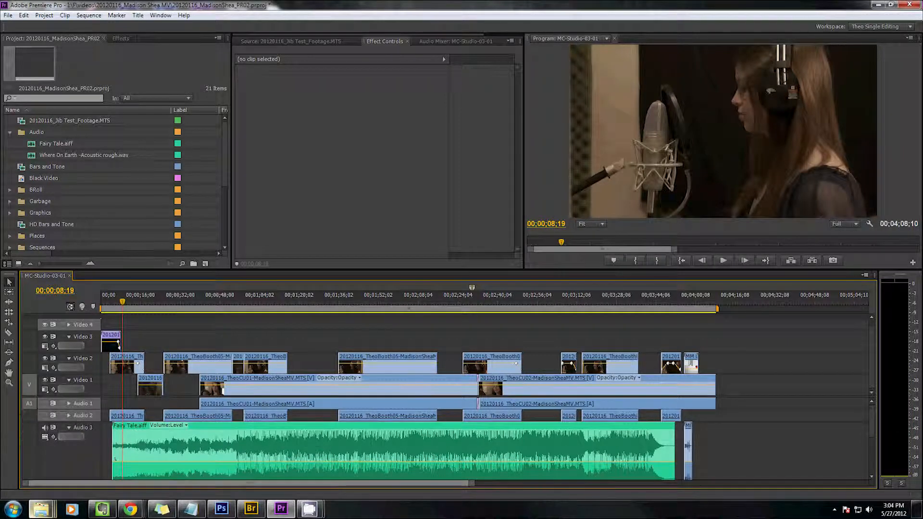
Step: Minimize all open windows to show the Windows desktop
{"action": "mouse_move", "coordinate": [41, 509]}
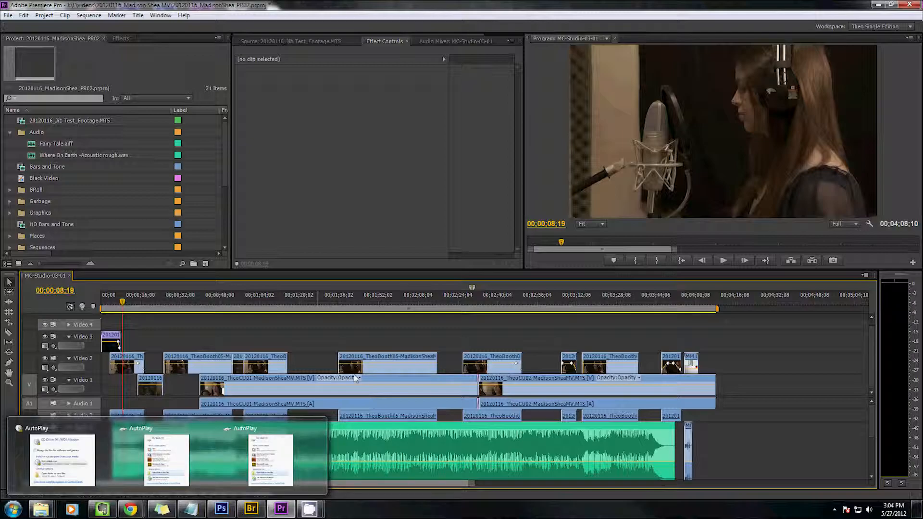
{"action": "key", "text": "super+d"}
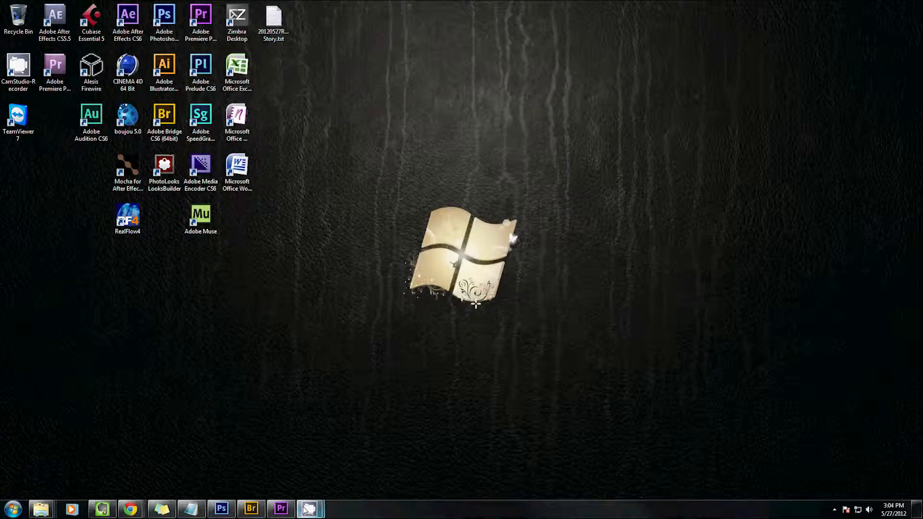
{"action": "mouse_move", "coordinate": [308, 508]}
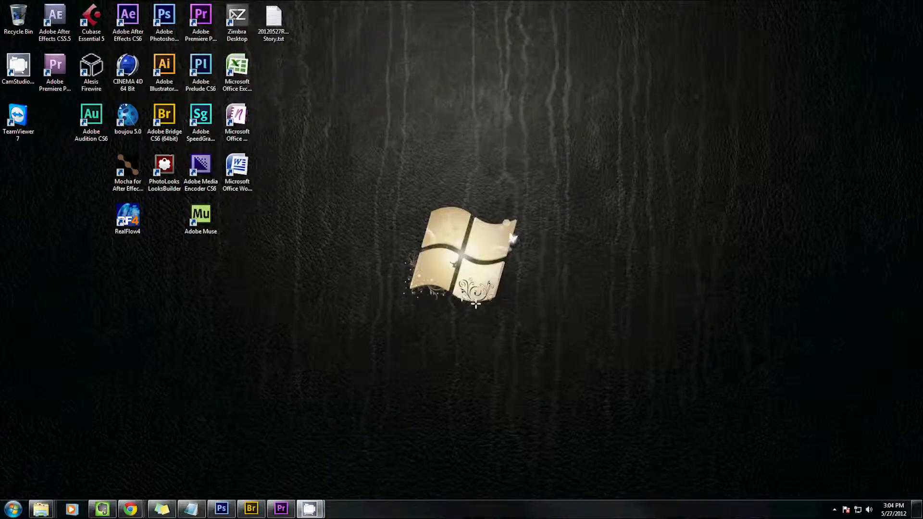